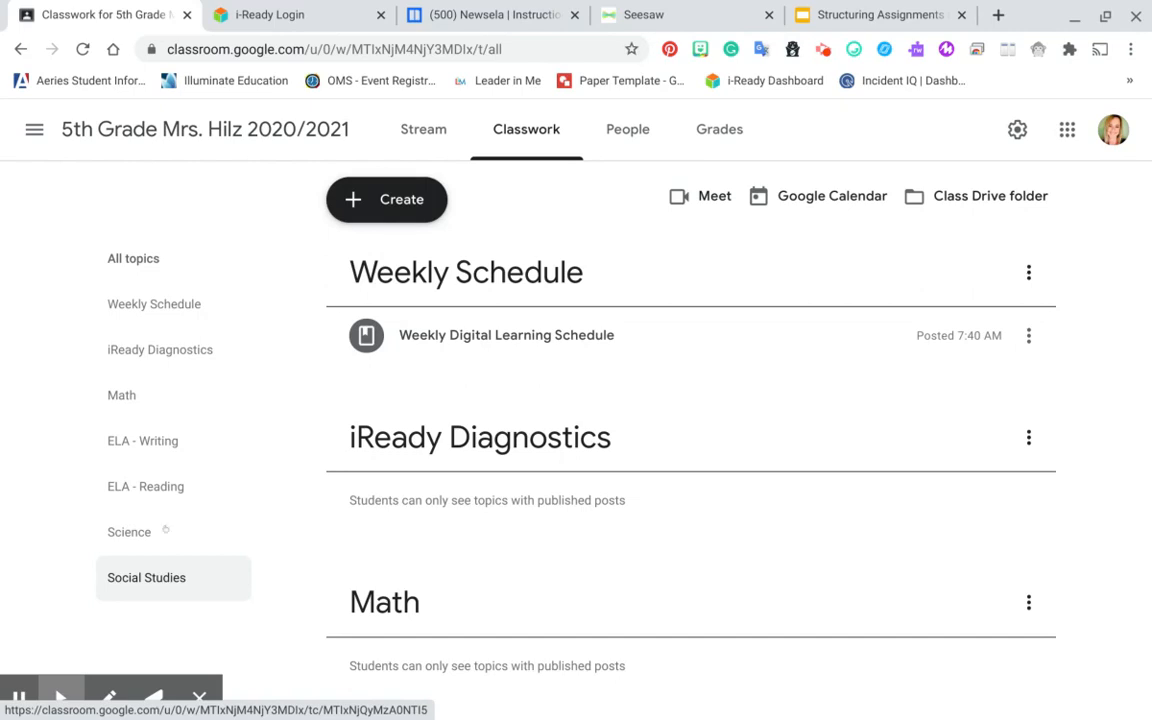
Expand the Weekly Digital Learning Schedule material and review the class topics listed beneath it
click(546, 339)
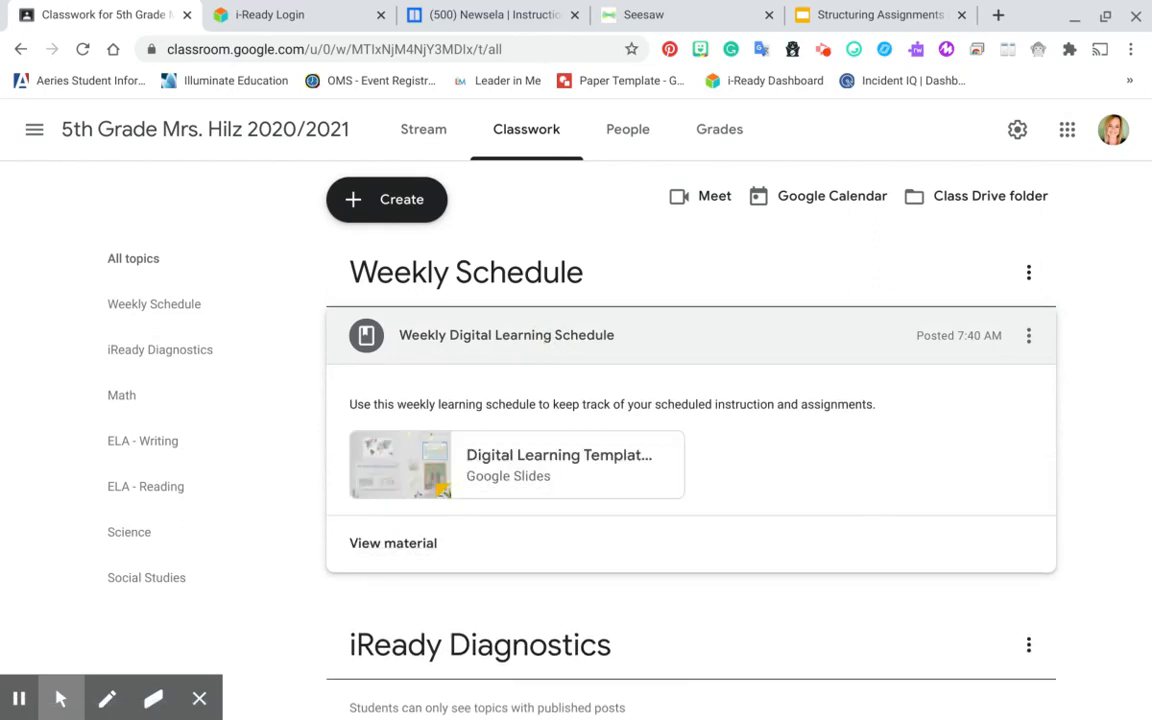
scroll(690, 420, down, 3)
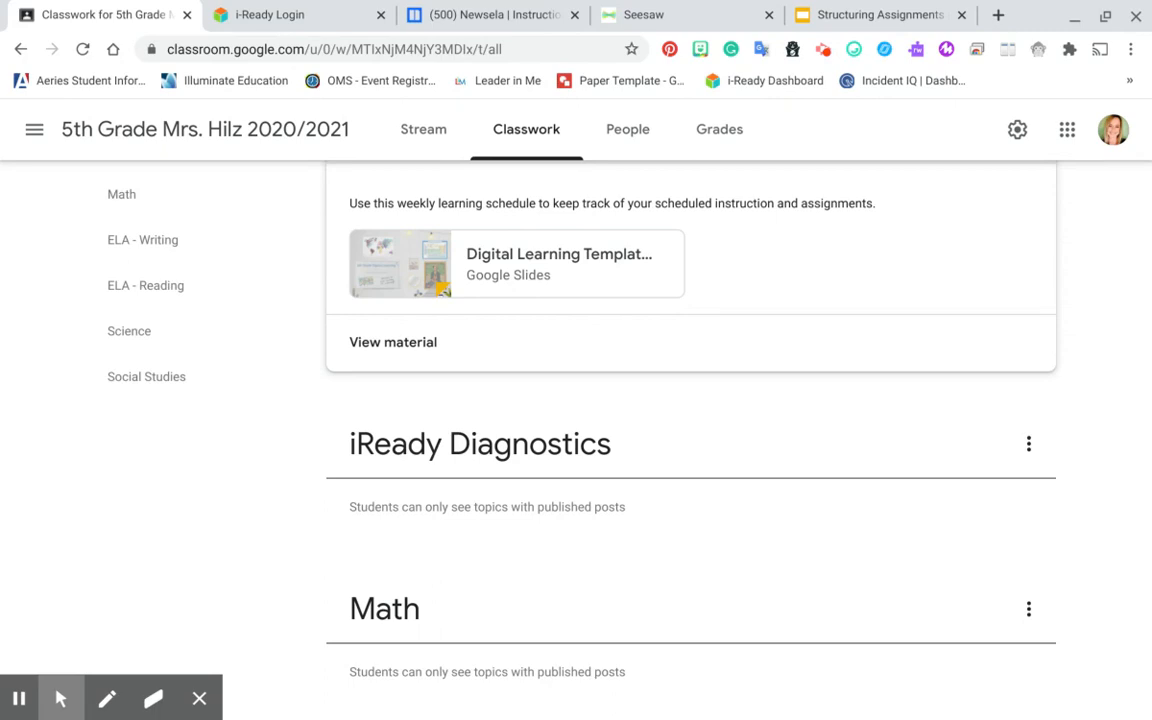
scroll(690, 390, down, 2)
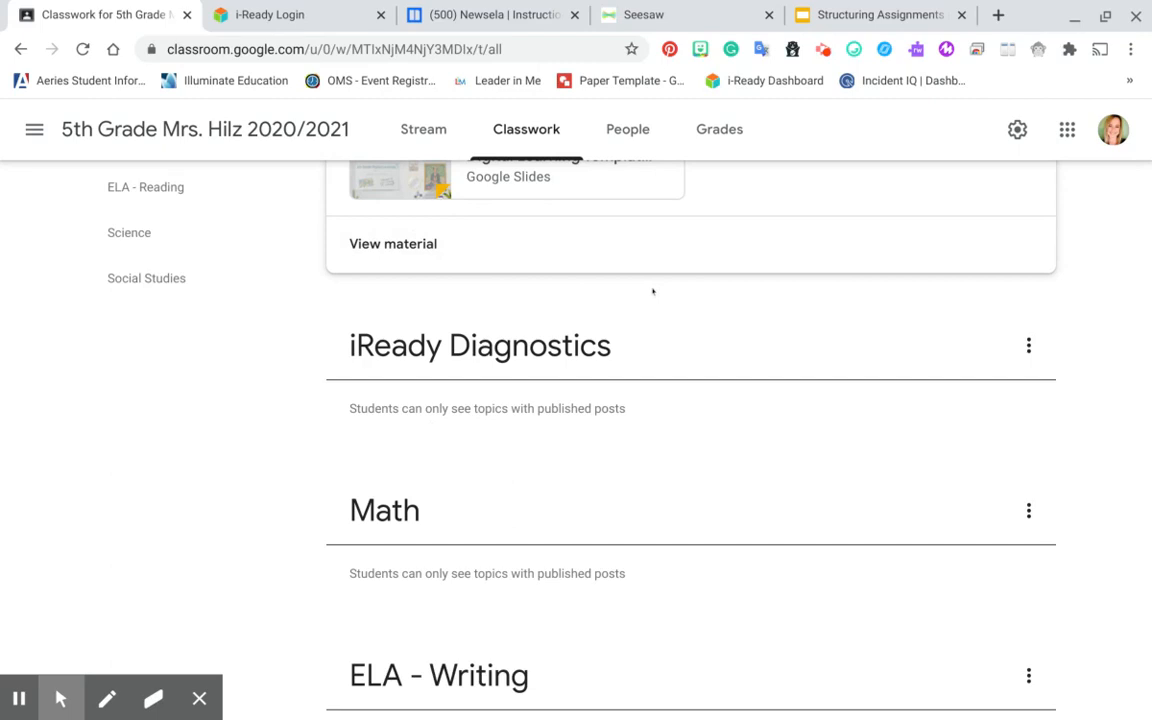
scroll(652, 291, down, 1)
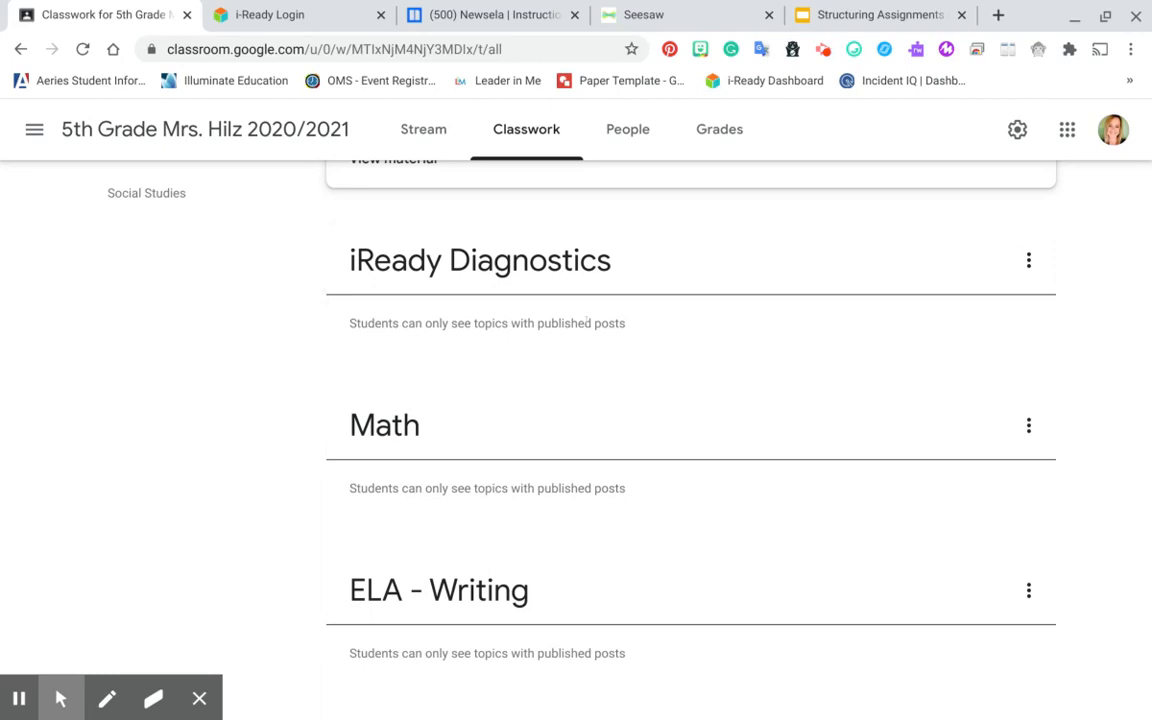
scroll(587, 321, down, 2)
scroll(587, 321, up, 6)
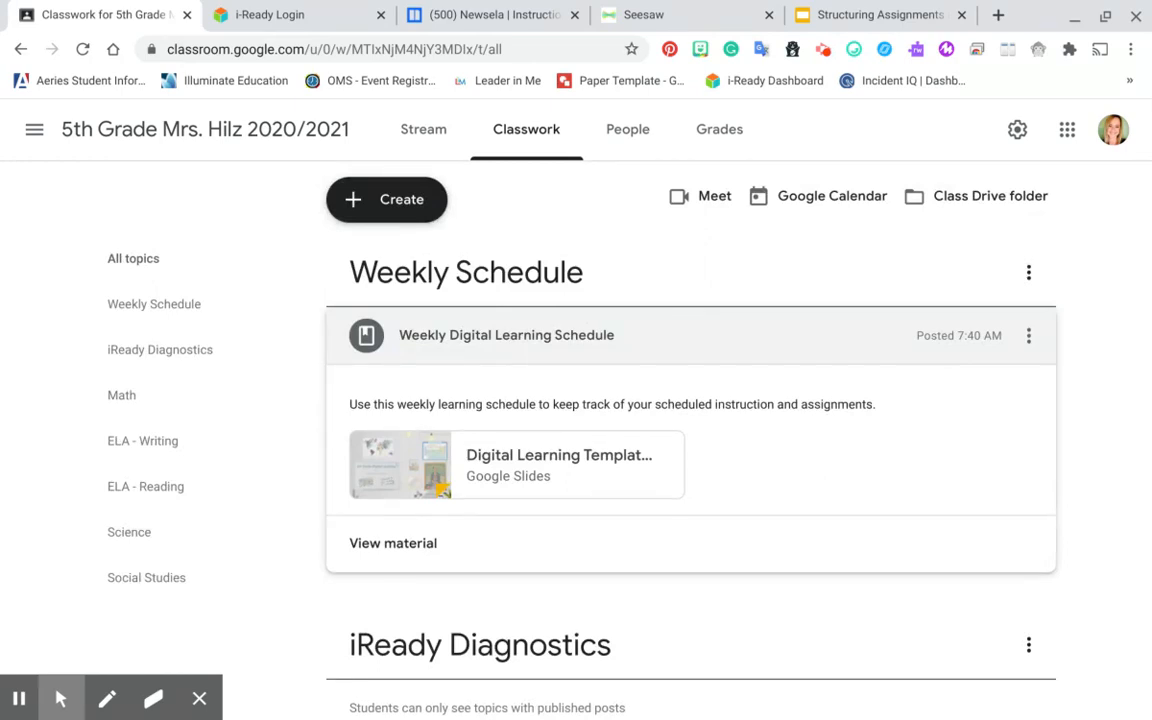
scroll(587, 321, down, 2)
scroll(587, 321, up, 2)
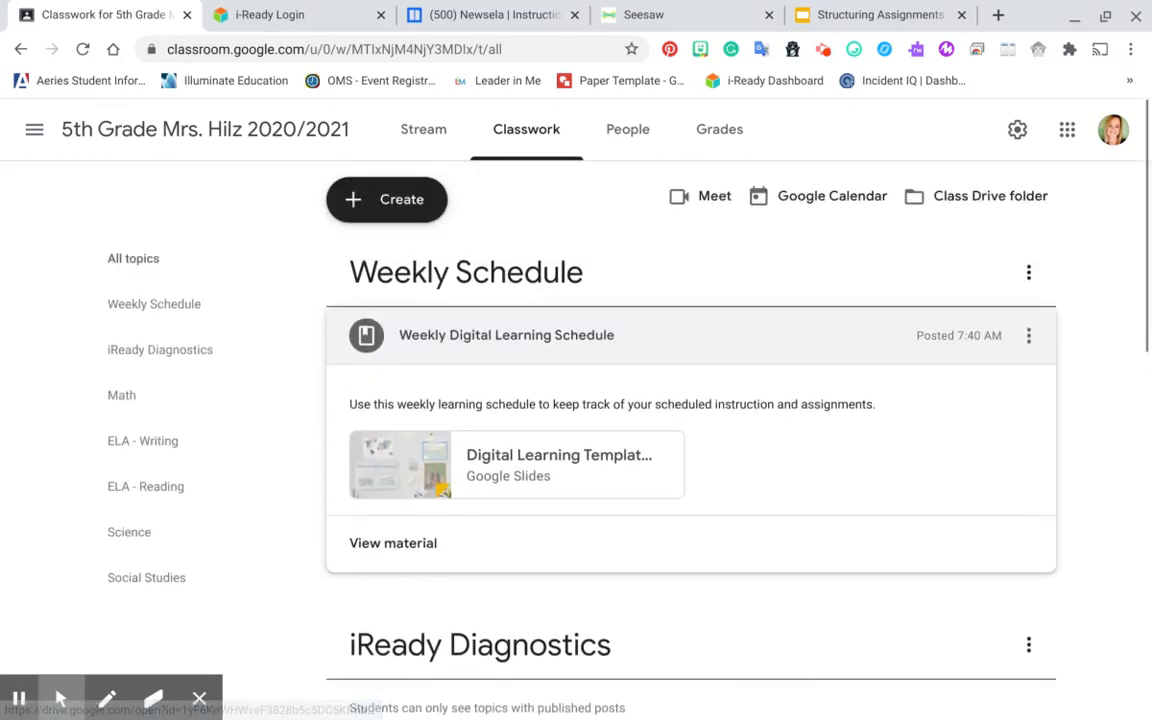
scroll(384, 185, down, 2)
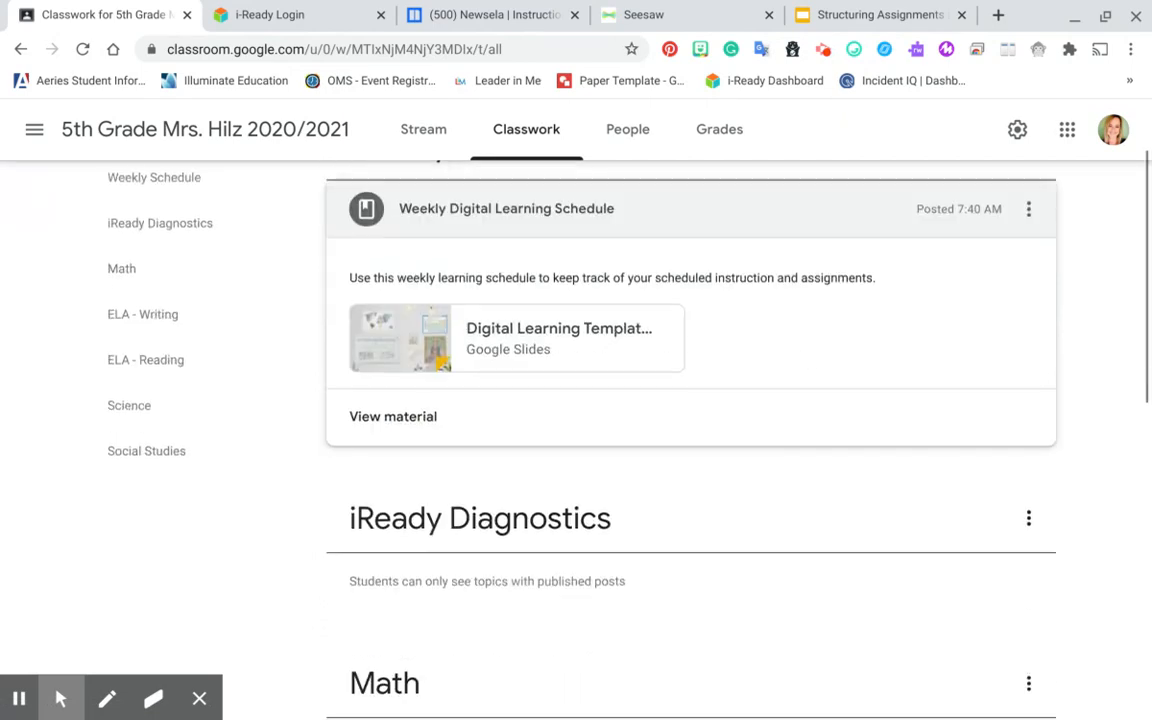
scroll(384, 185, up, 2)
Create a new assignment titled "iReady Reading Diagnostic"
click(384, 185)
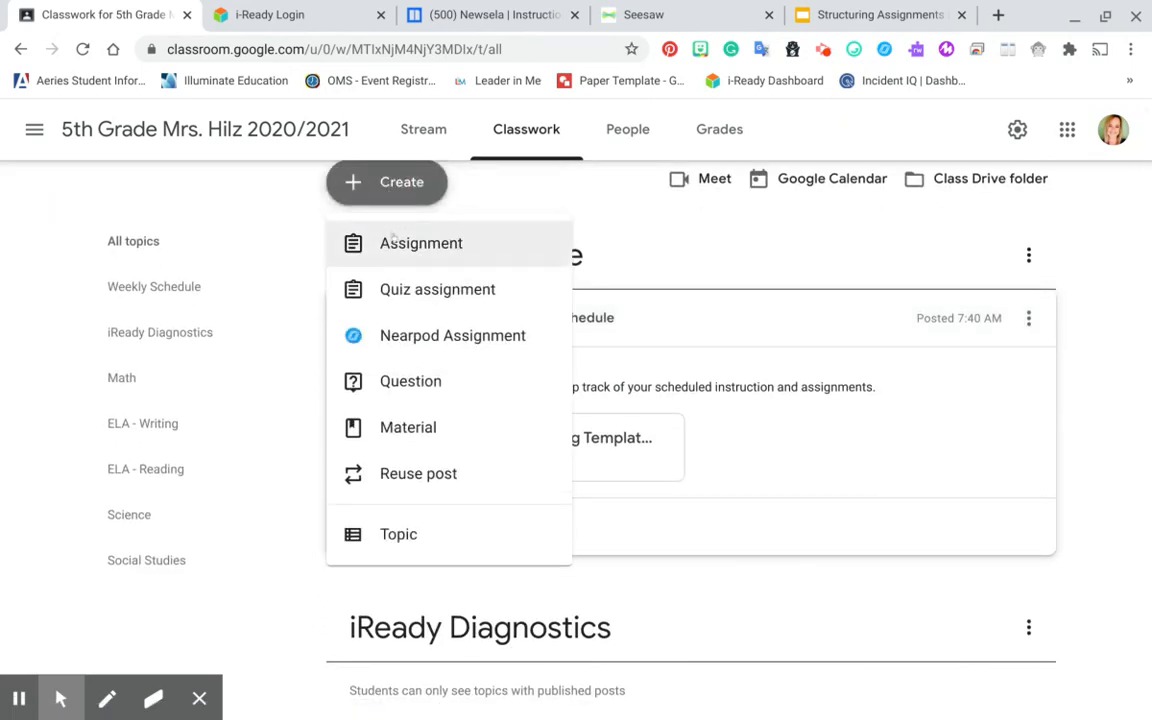
click(393, 240)
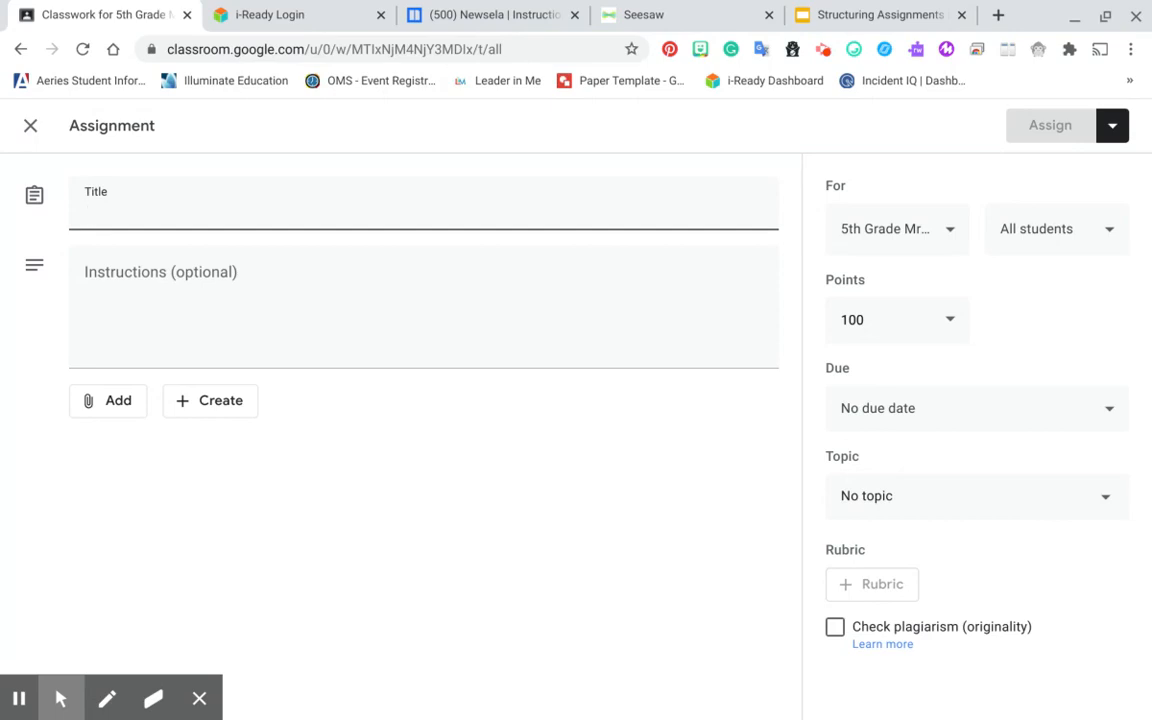
text(IReady Read)
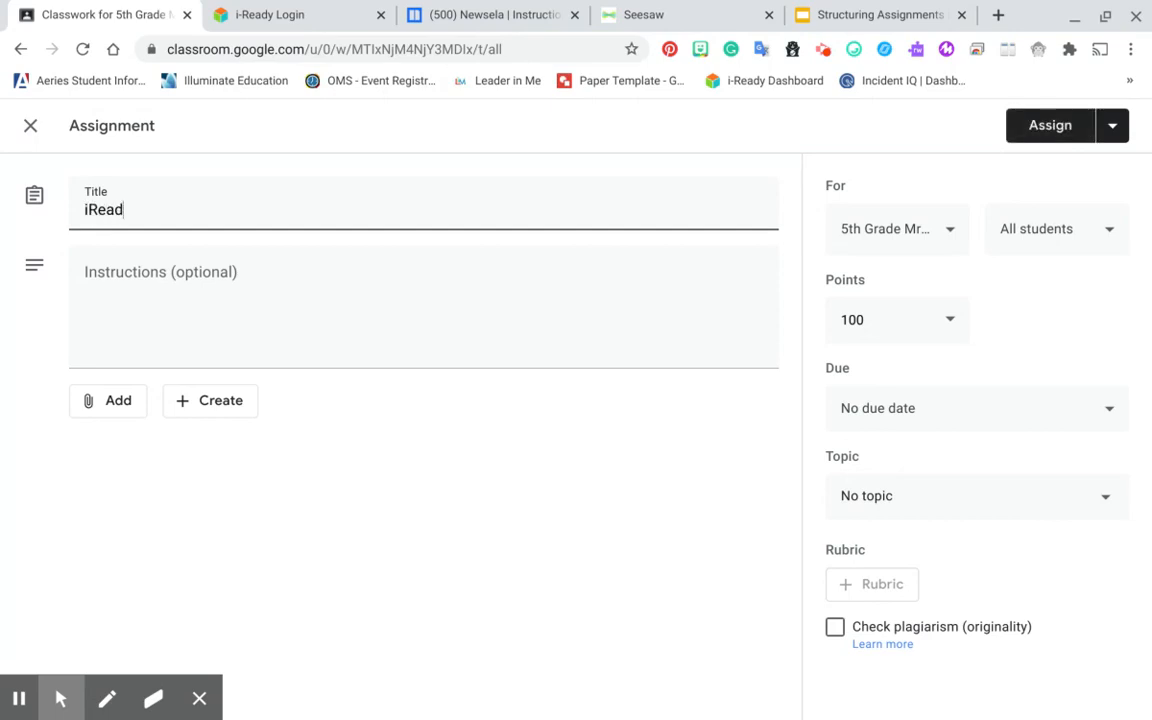
text(ing D)
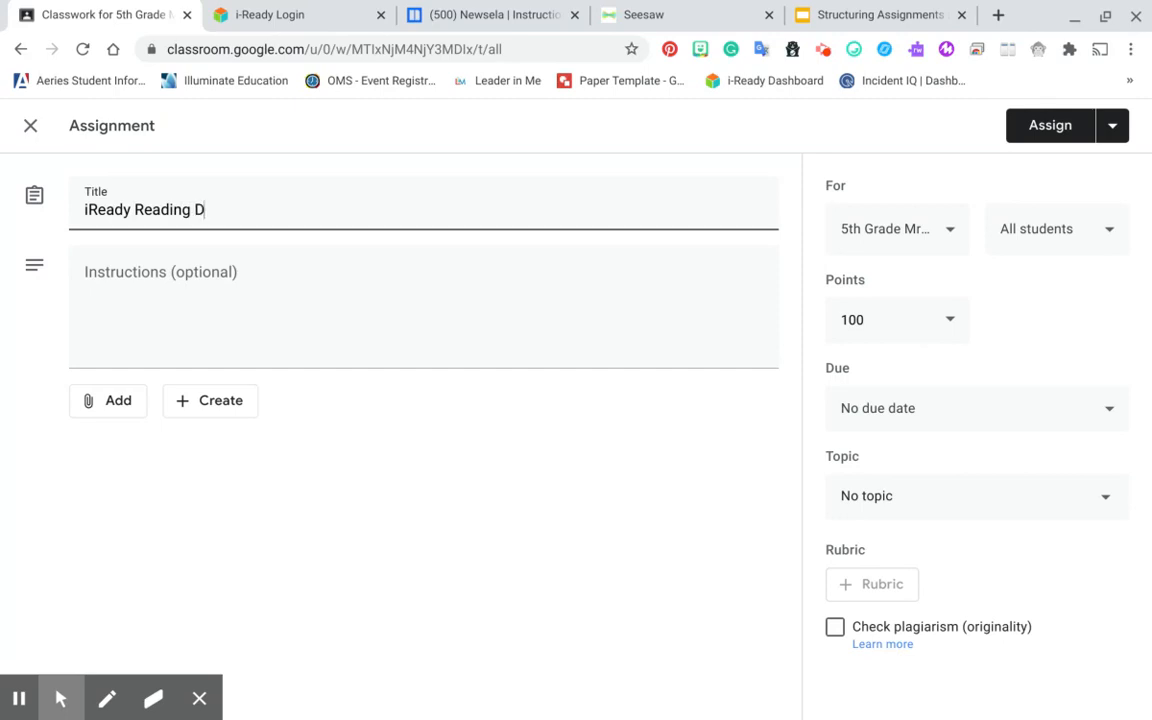
text(iagnostic)
Begin the assignment instructions with "Please go to your Clever Homepage. Click on iReady"
click(269, 276)
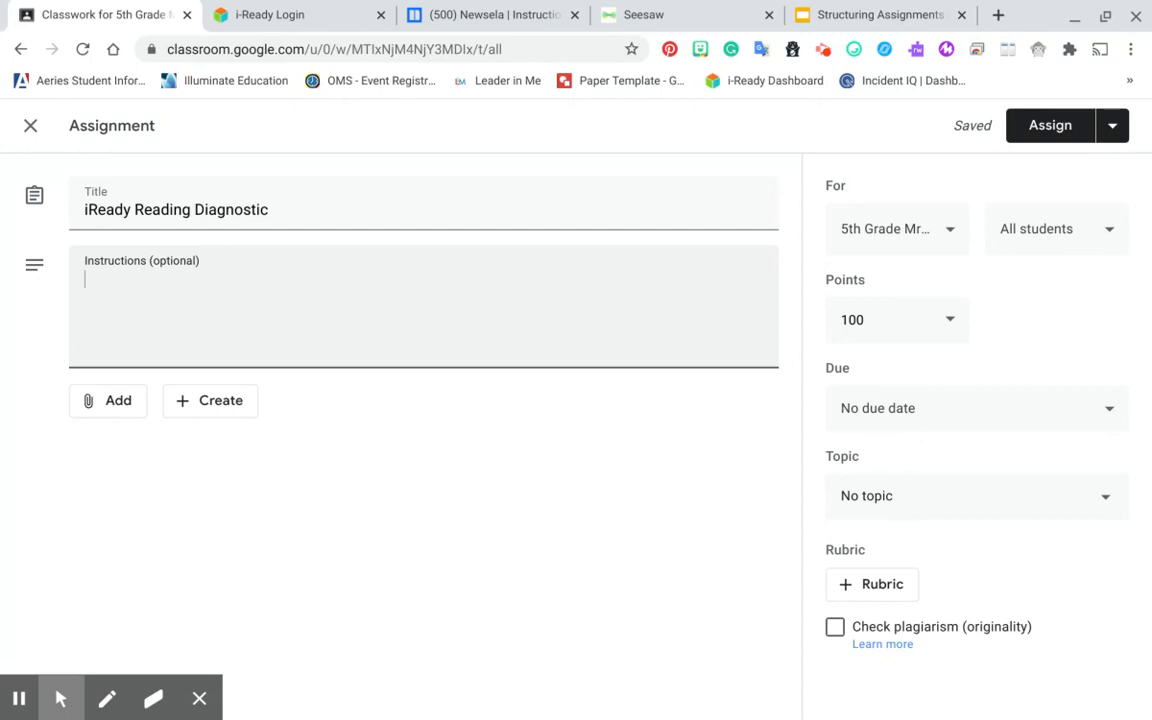
text(PLea)
key(BackSpace)
key(BackSpace)
key(BackSpace)
key(BackSpace)
text(Please )
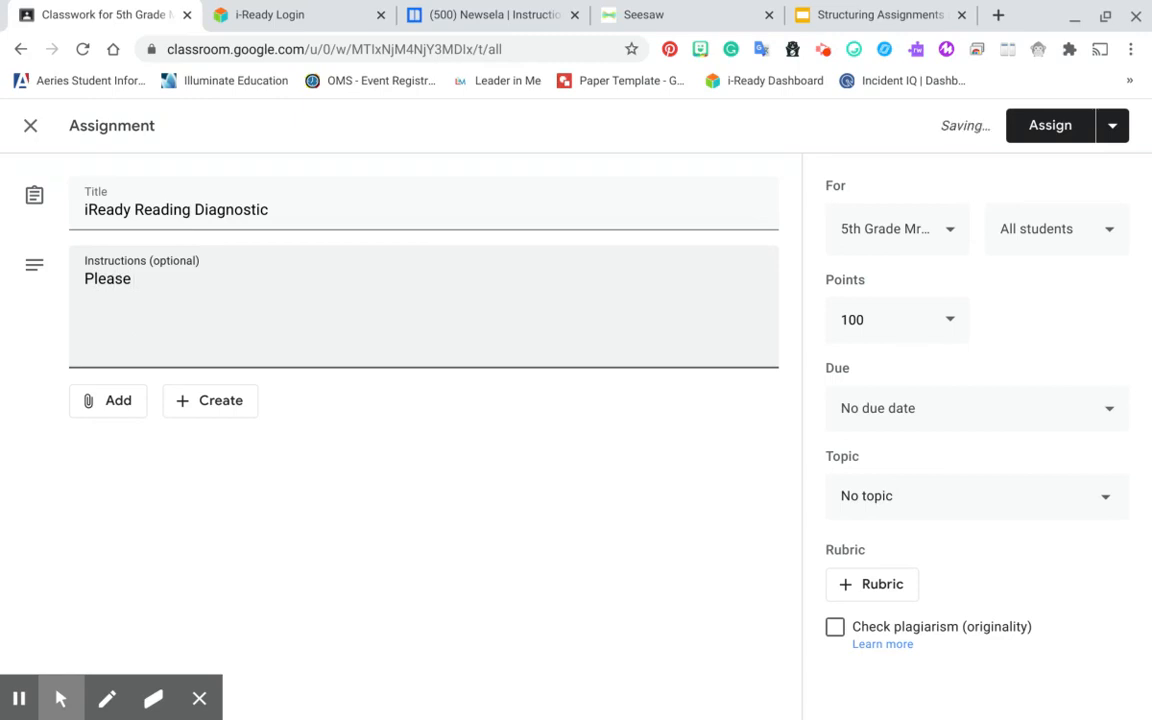
text(go to your )
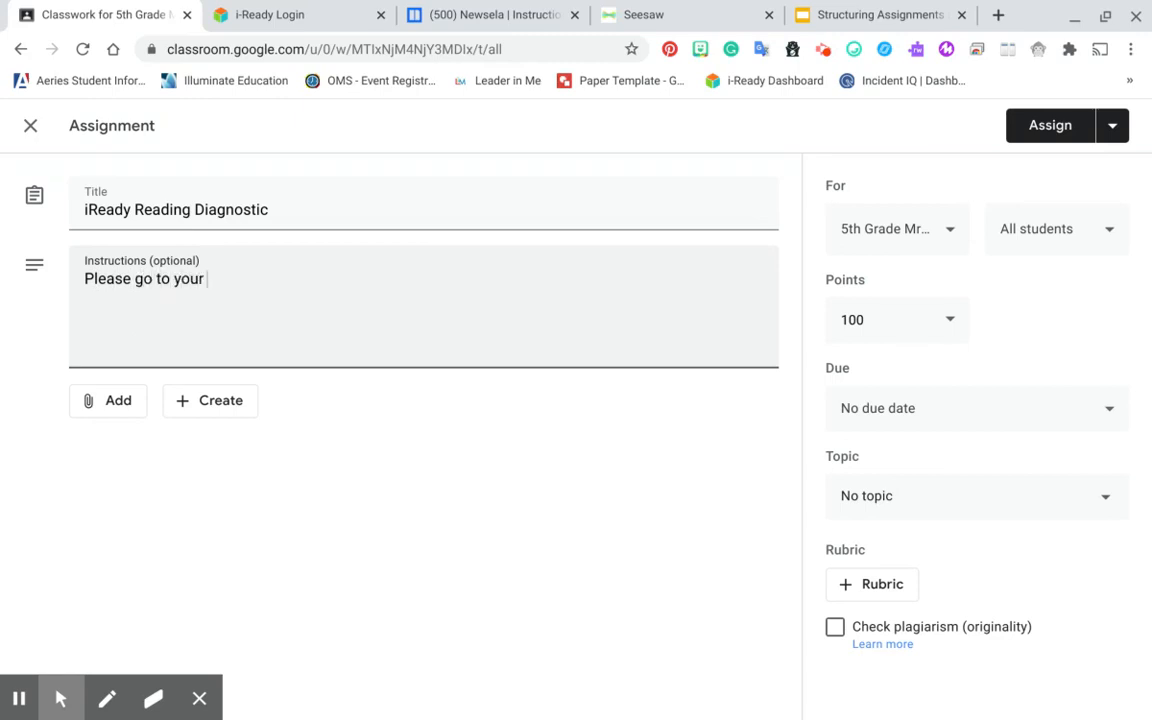
text(Clever Home)
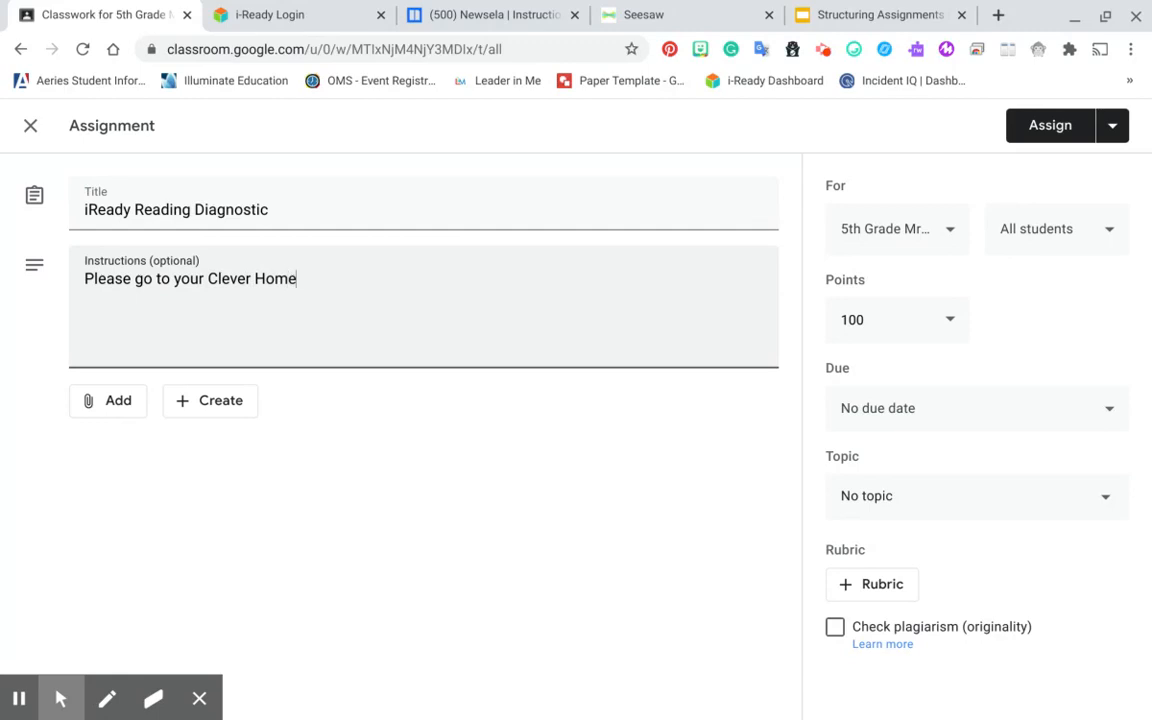
text(page. Click on iReady)
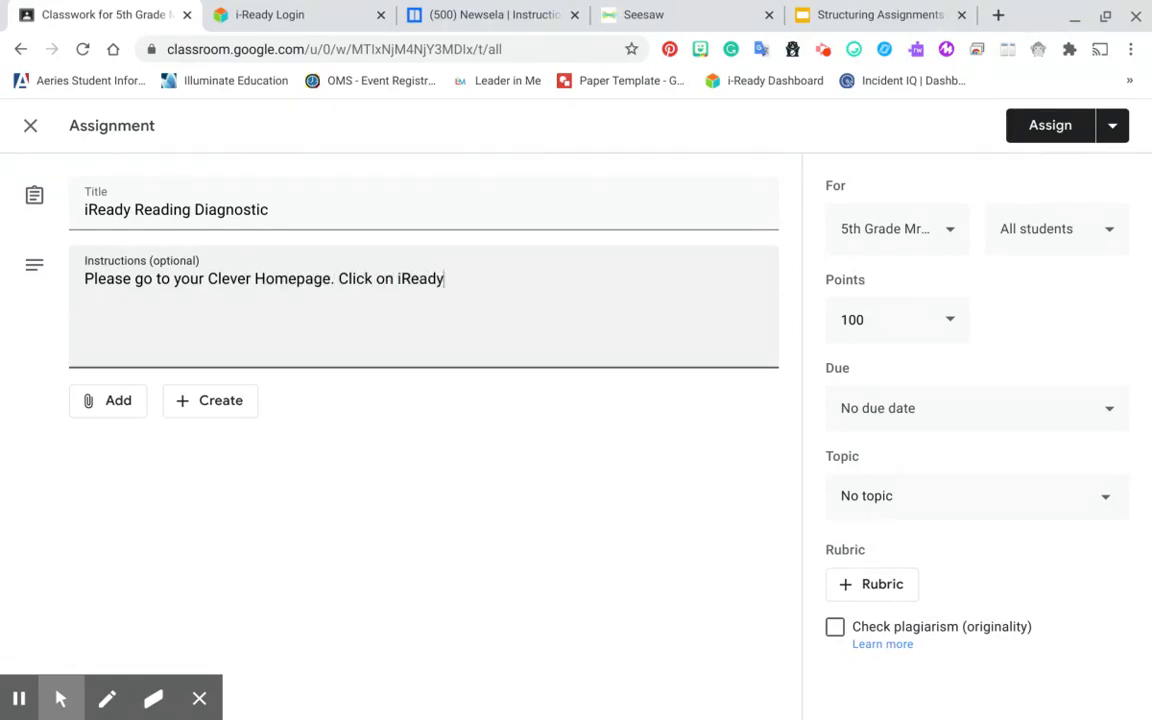
Continue the instructions with the sentence "Begin taking the iReady Reading Diagnostic."
text(. Begin taking )
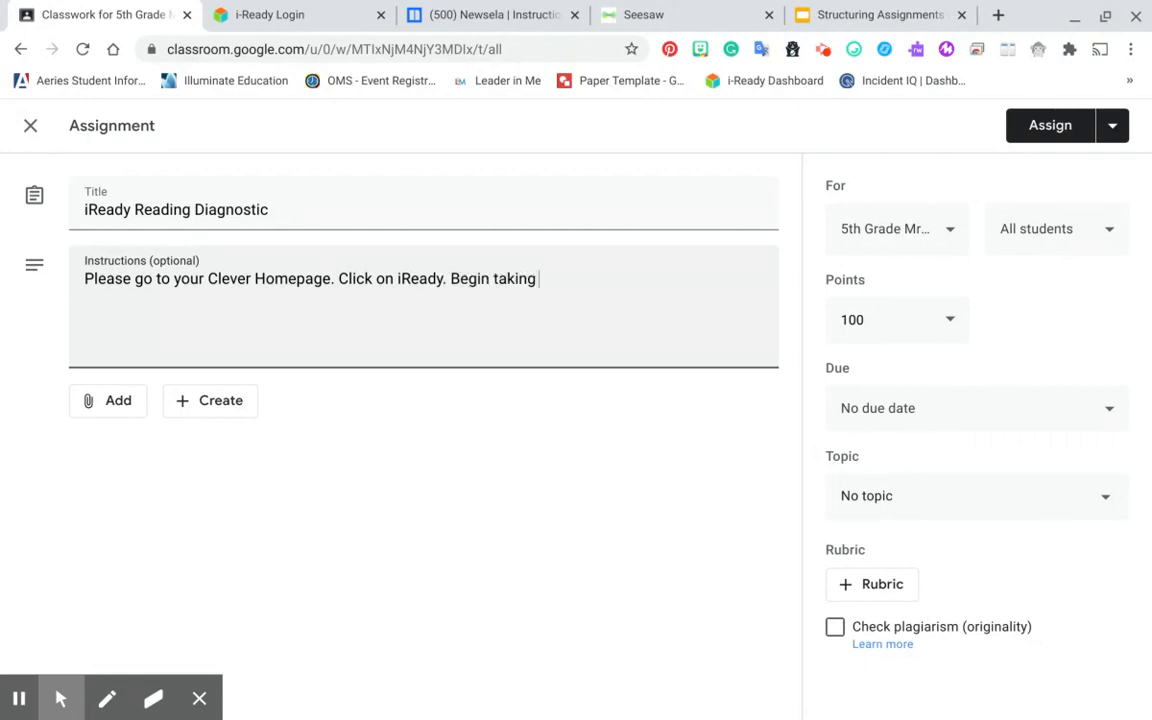
text(the iReady Reading A)
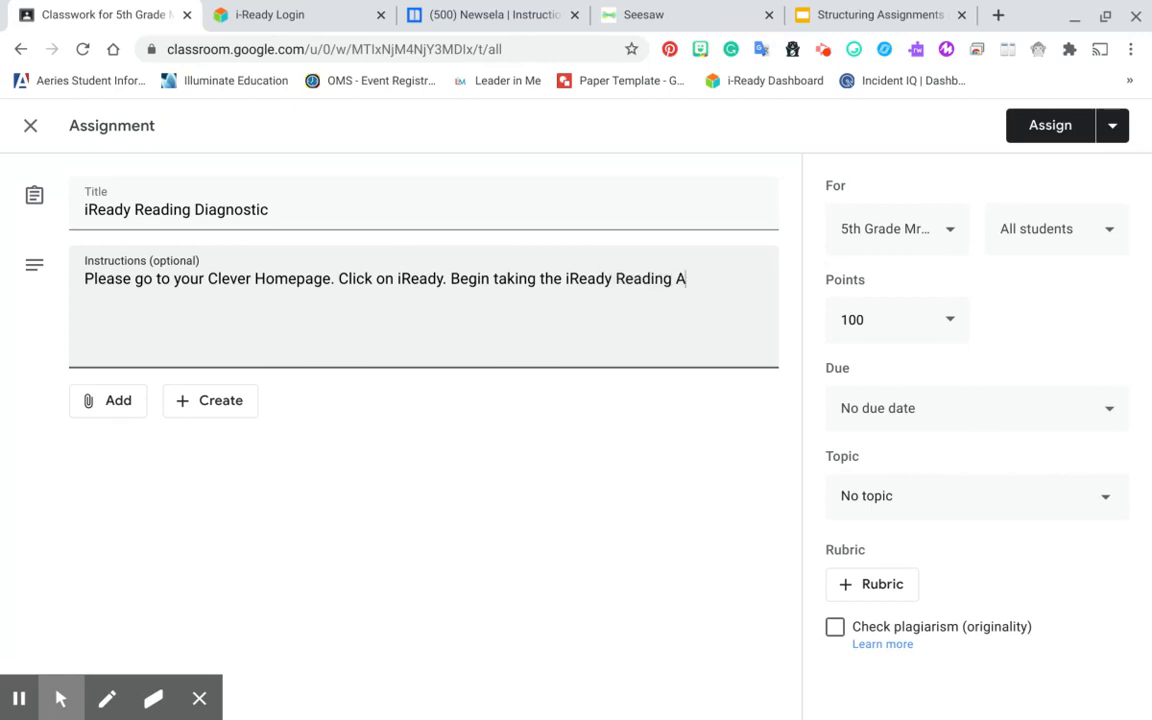
text(ssessment)
key(BackSpace)
key(BackSpace)
key(BackSpace)
key(BackSpace)
key(BackSpace)
key(BackSpace)
key(BackSpace)
key(BackSpace)
key(BackSpace)
key(BackSpace)
text(Diagnostic.)
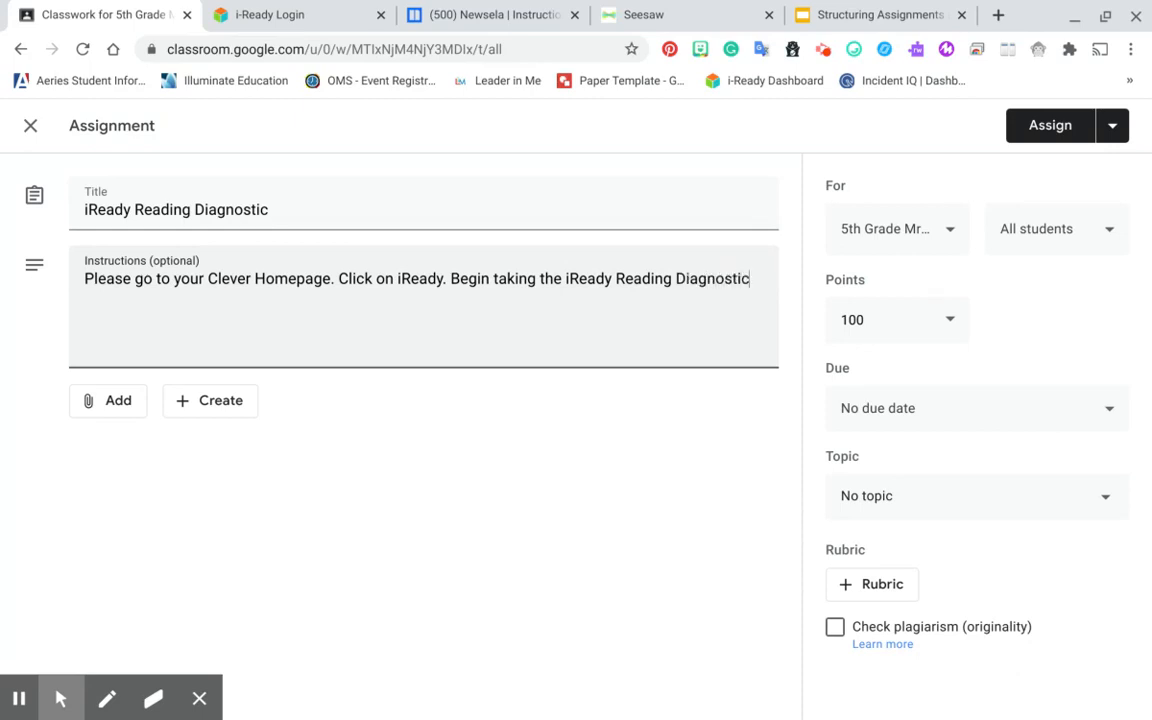
Add a new instruction line reading "This diagnstic should take about 1 hour to complete."
key(Return)
text(This)
text(disagree)
key(BackSpace)
key(BackSpace)
key(BackSpace)
key(BackSpace)
key(BackSpace)
key(BackSpace)
text(agnstic shou)
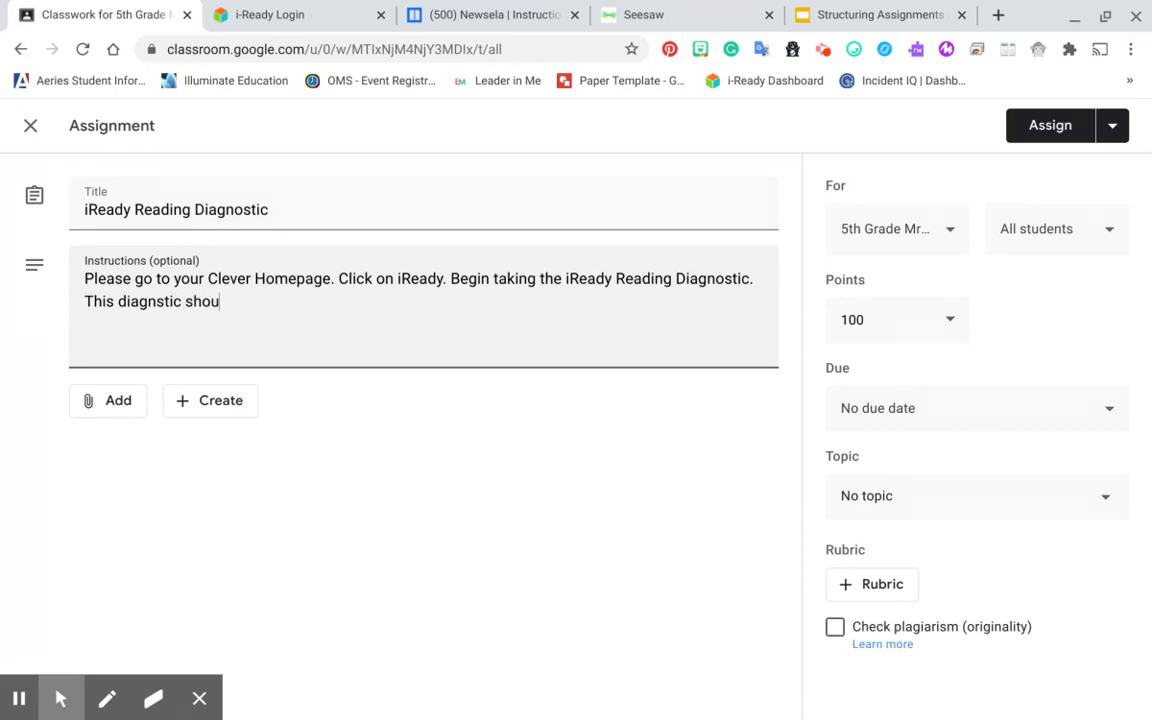
text(ld take about)
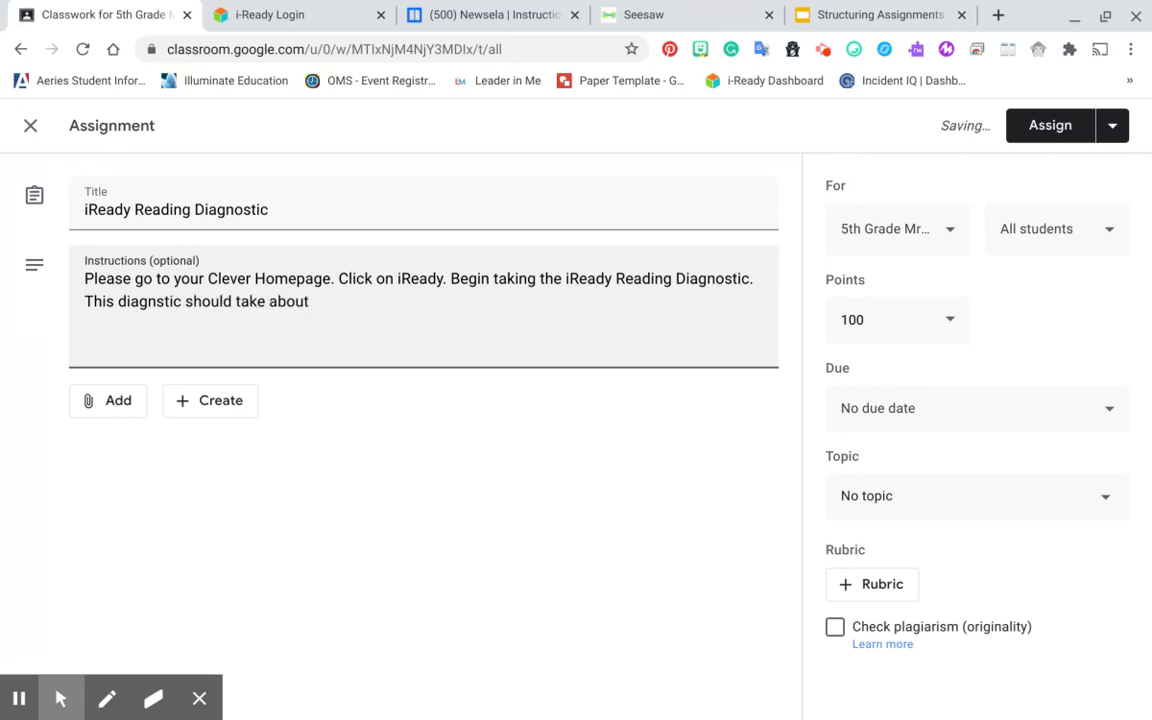
text( 1 hour to com)
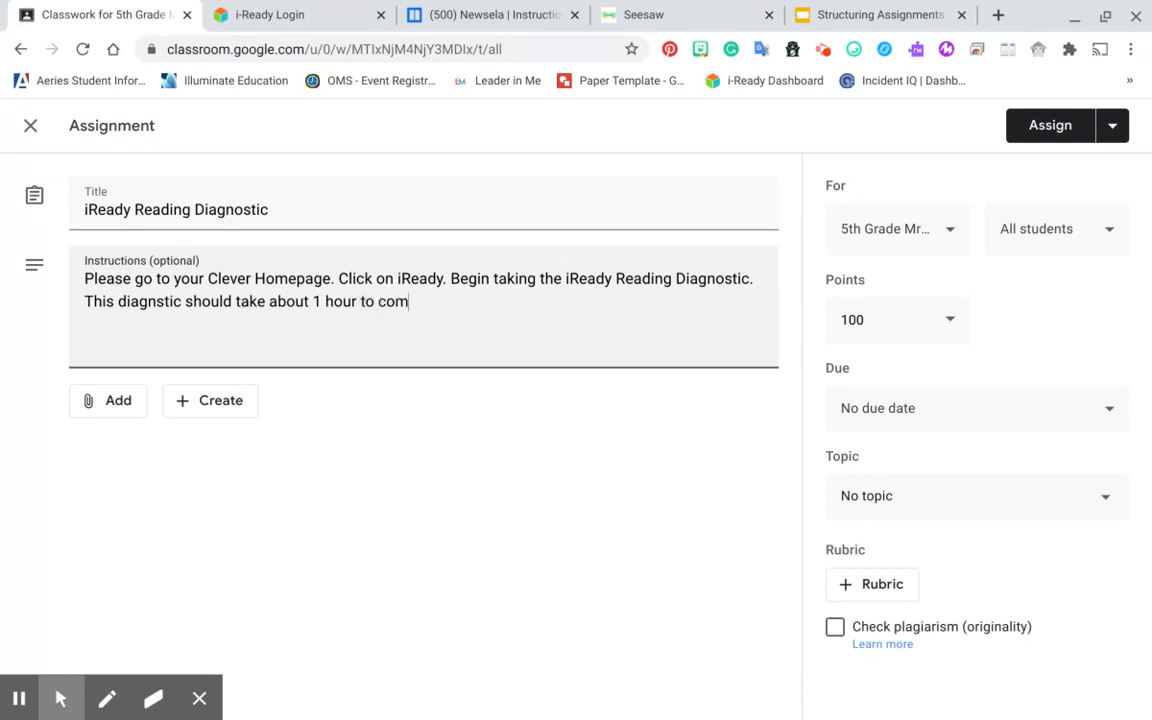
text(plete.)
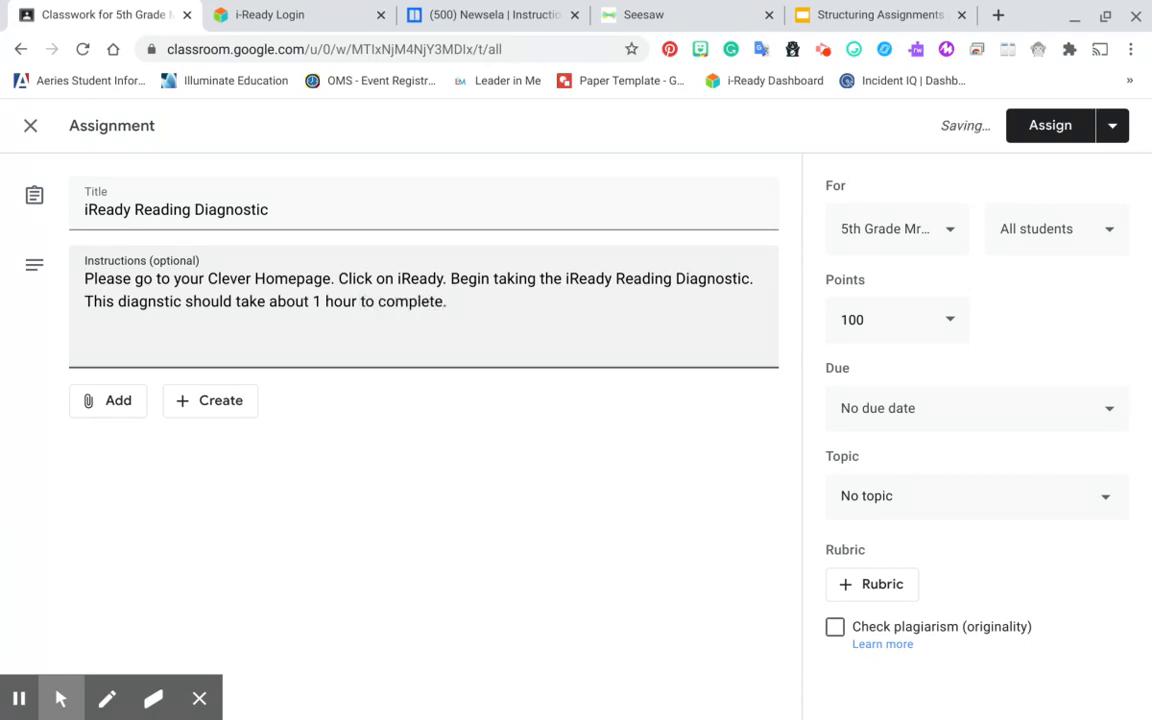
Add to the instructions "Some of the questions may be easy, some may be hard, but try and answer with your best response."
text( Some of the)
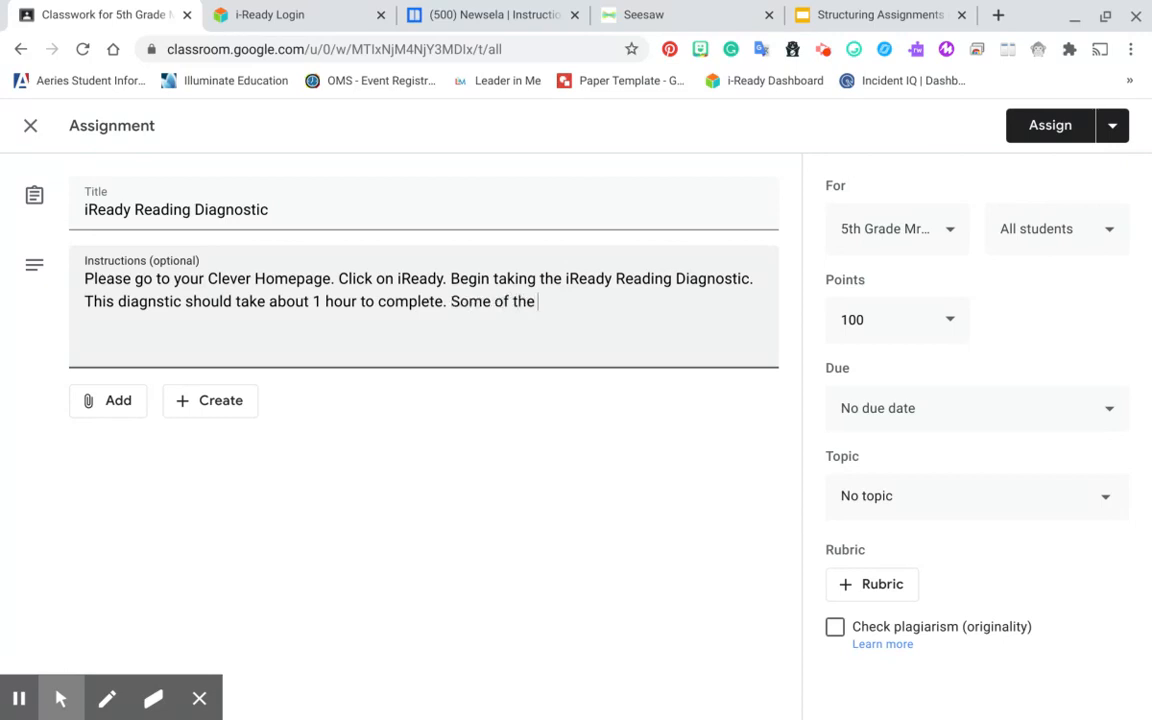
text( questions may )
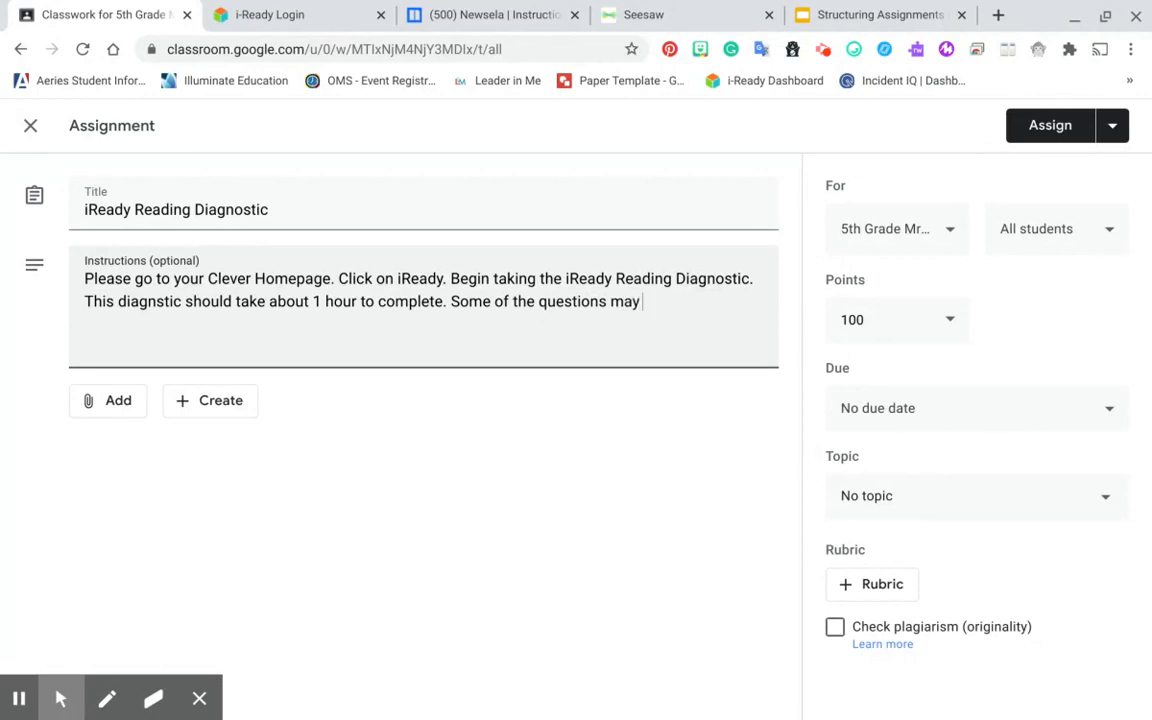
text(be easy, som)
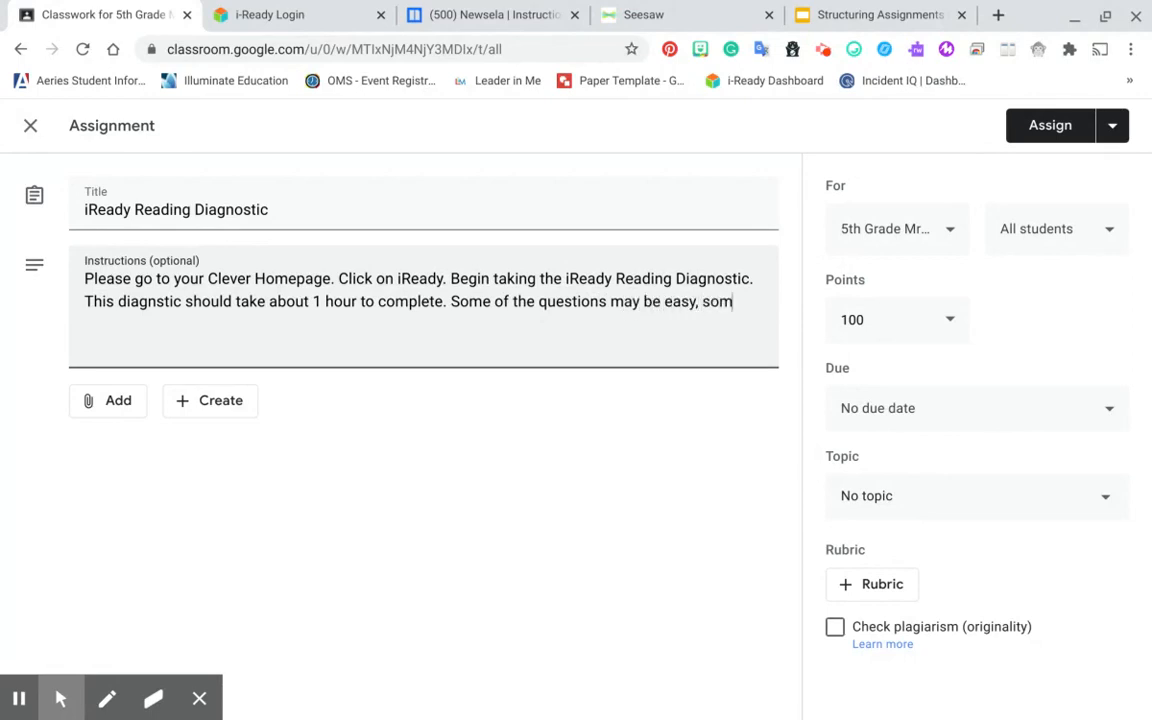
text(e may be hard)
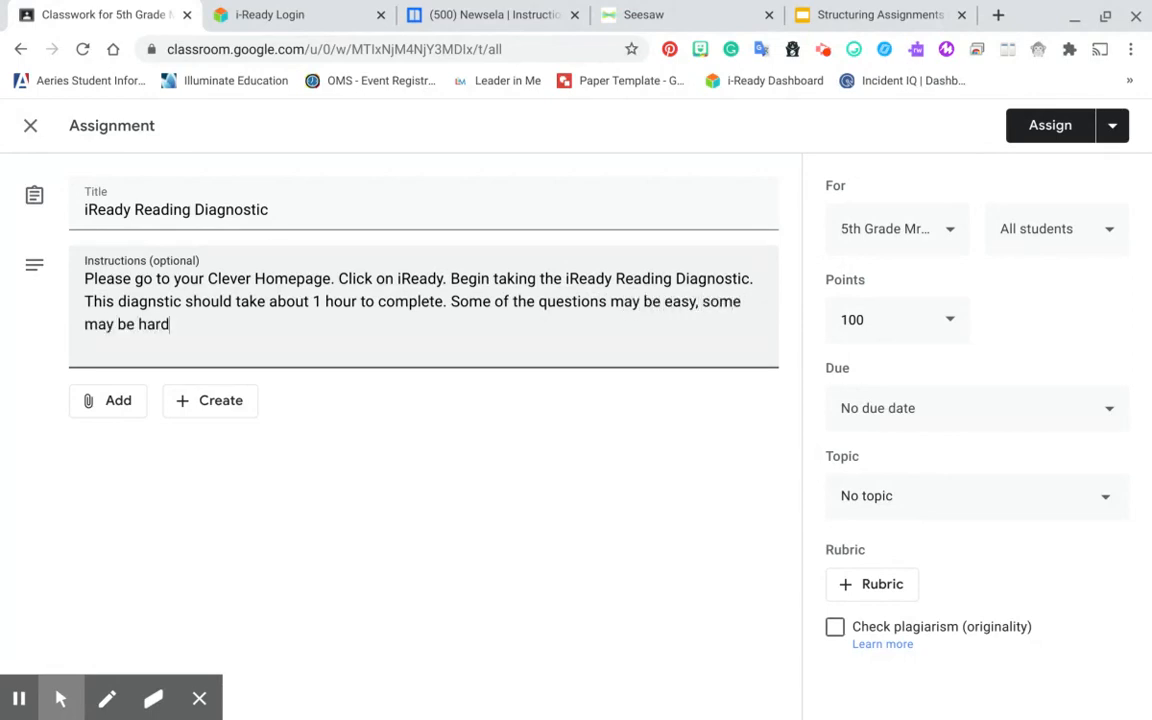
text(, but try and answer )
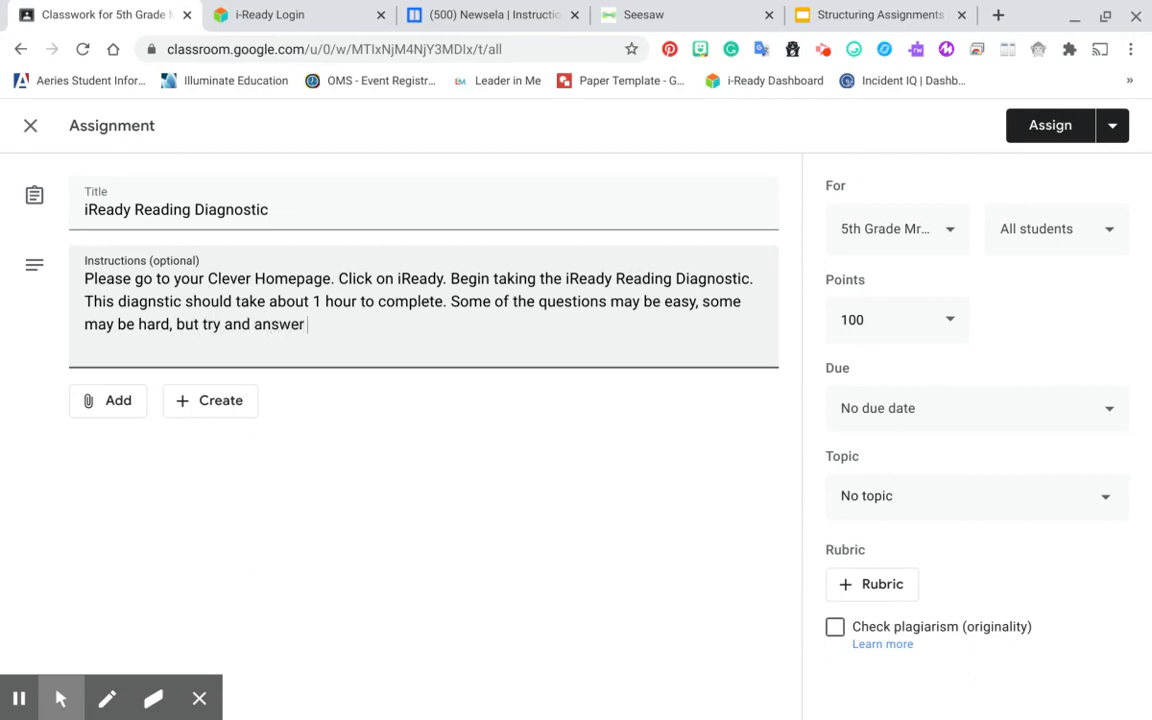
text(with your best respo)
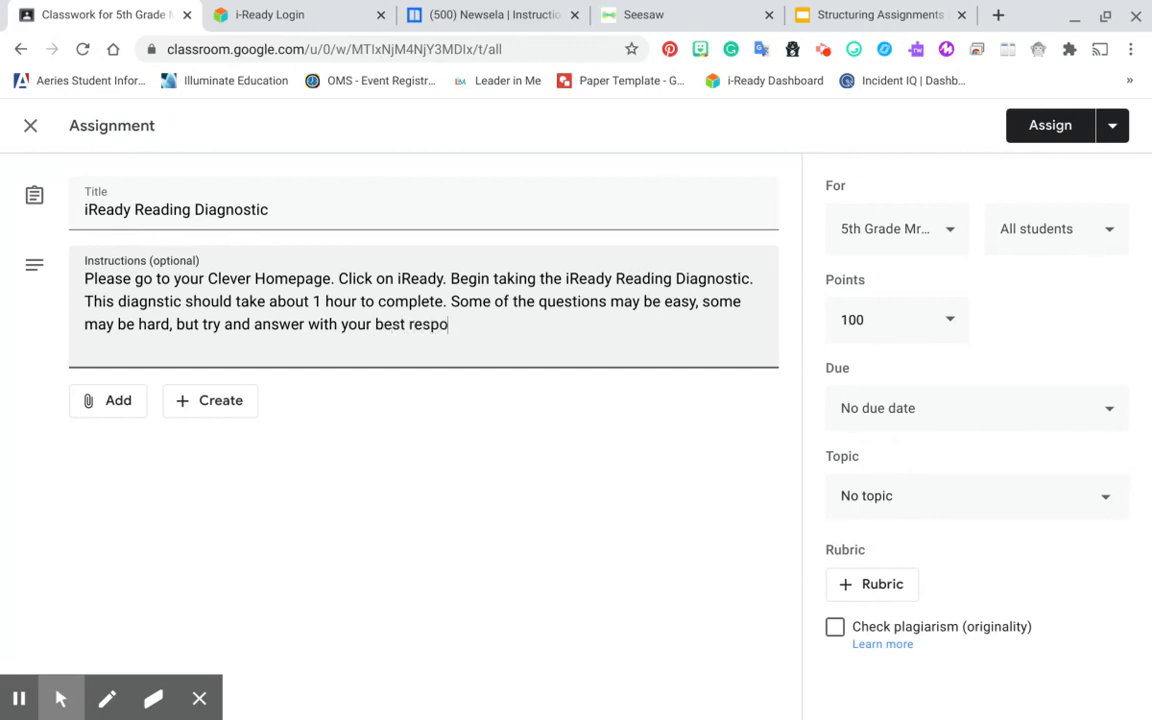
text(nse.)
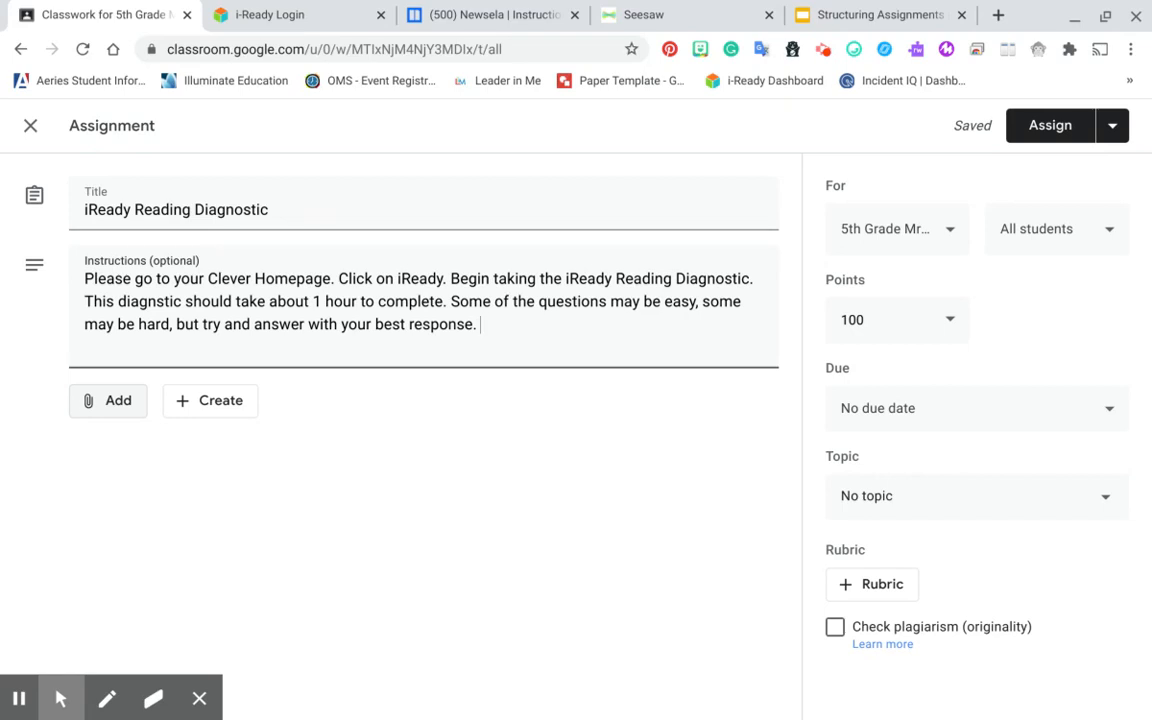
click(90, 400)
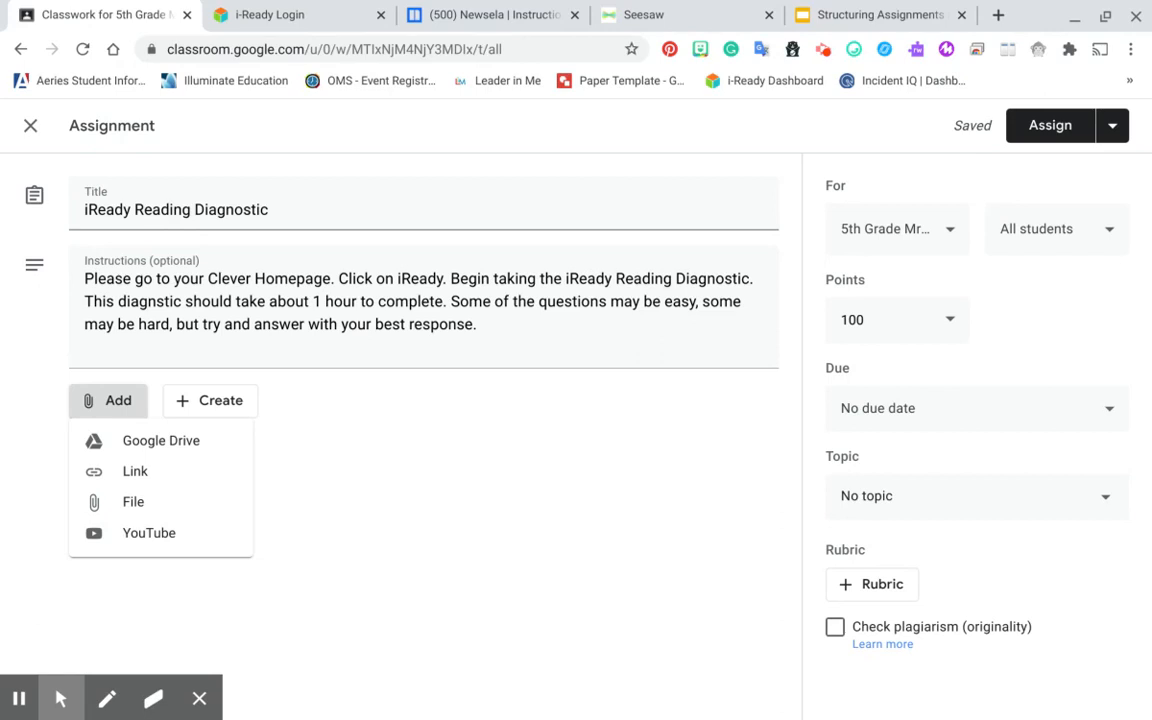
click(450, 470)
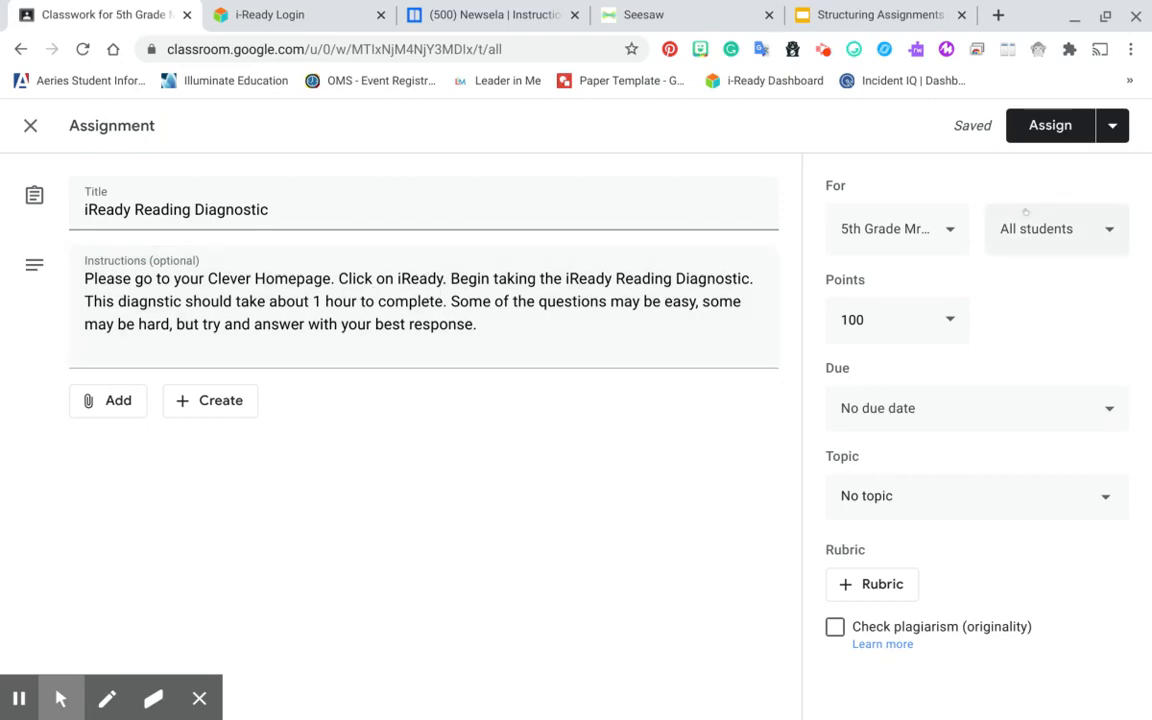
Assign the iReady Reading Diagnostic to the class as ungraded work under the iReady Diagnostics topic
click(951, 318)
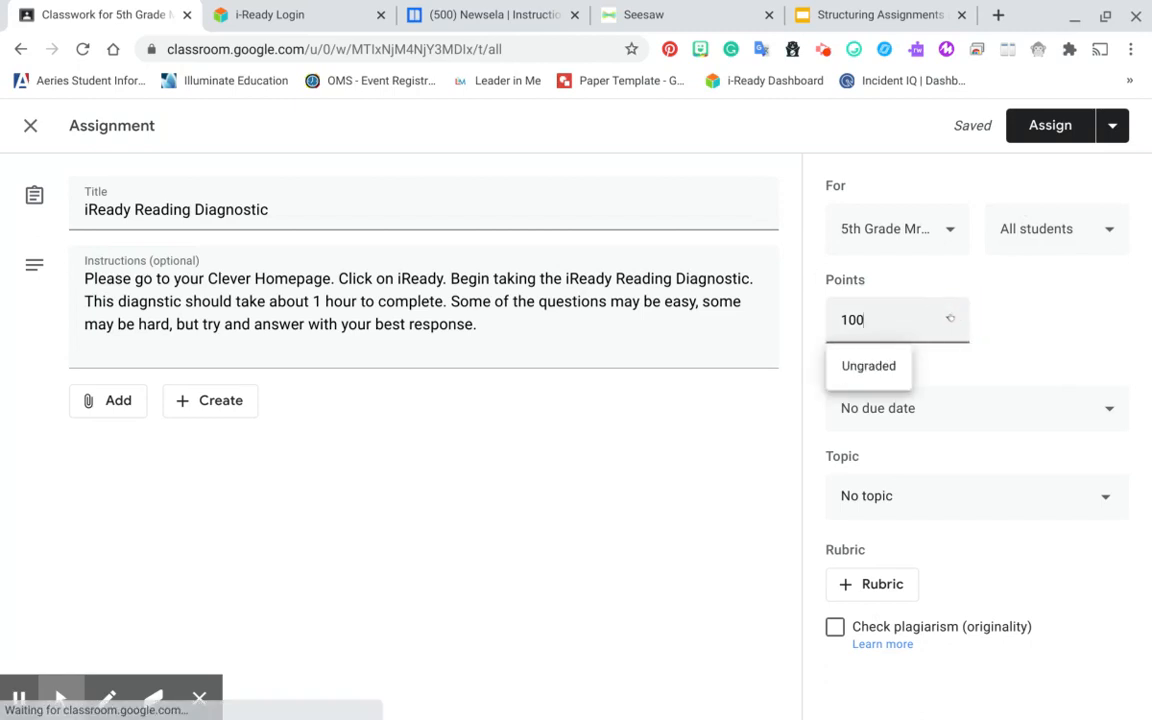
click(899, 364)
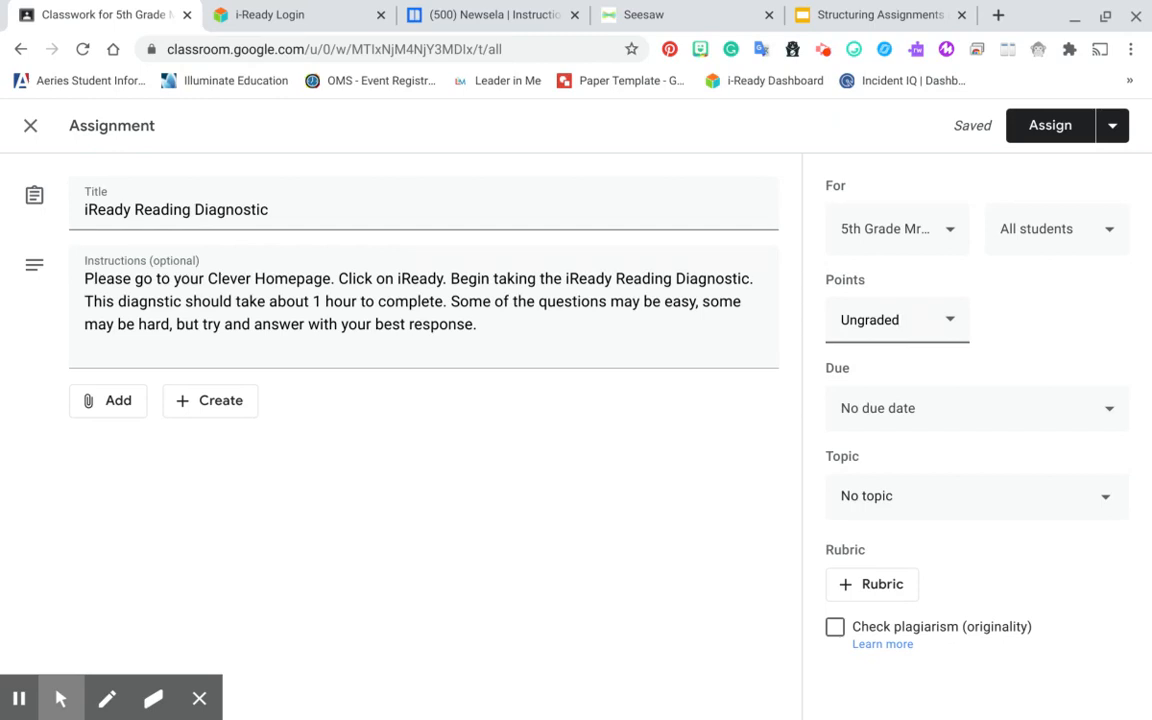
click(1040, 496)
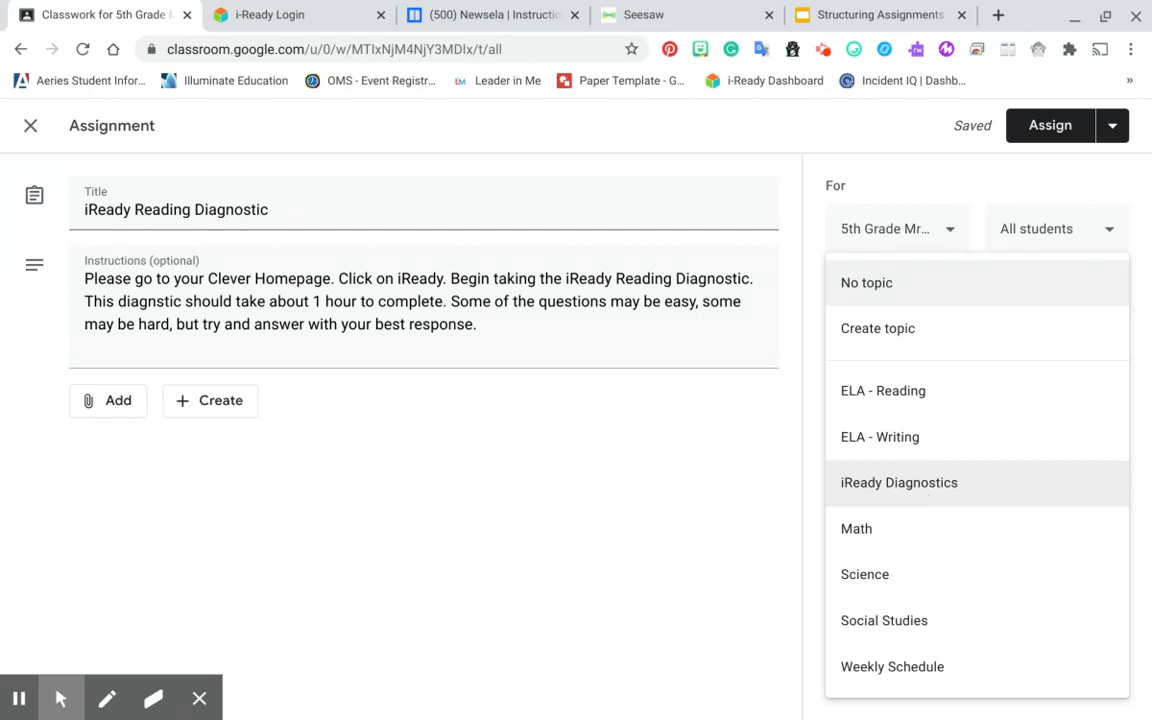
click(929, 485)
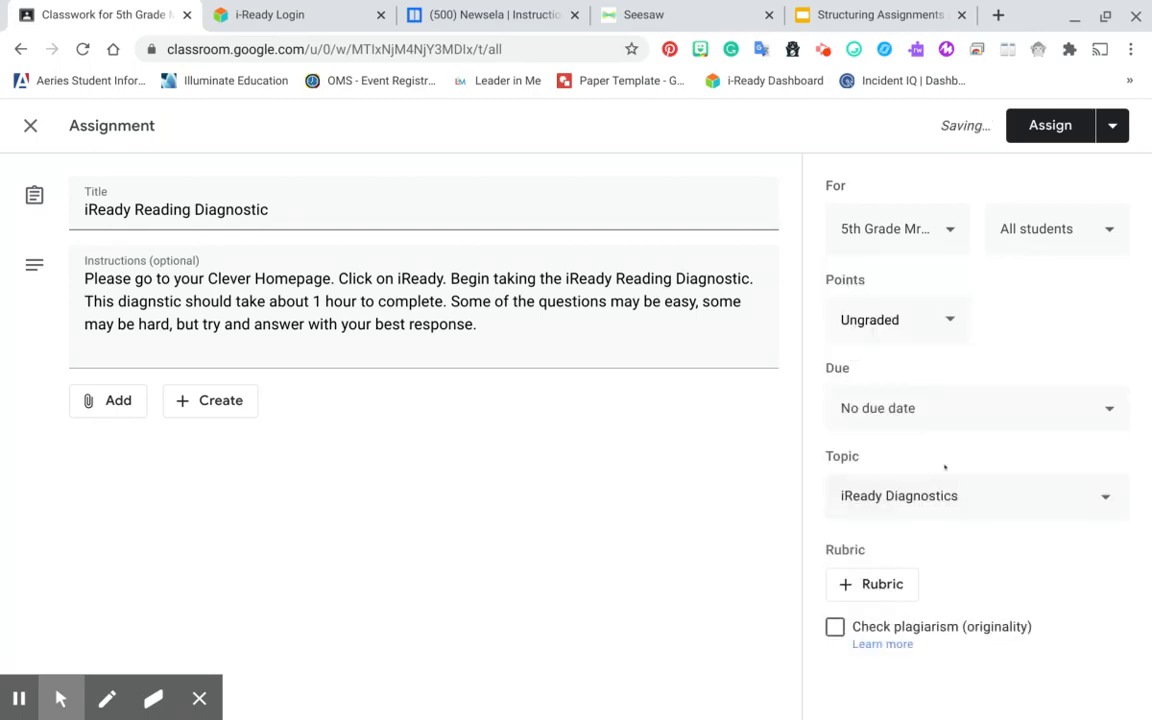
click(1041, 126)
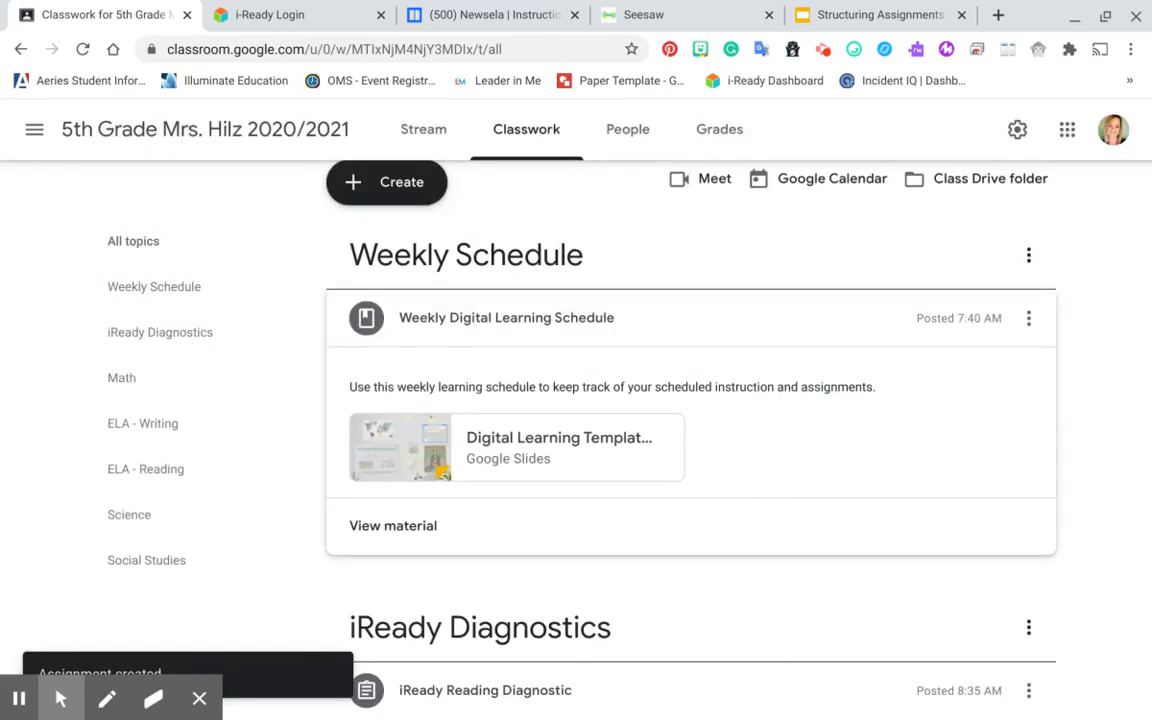
Review the posted iReady Reading Diagnostic and its student work page, and return to the classwork list
scroll(875, 304, down, 3)
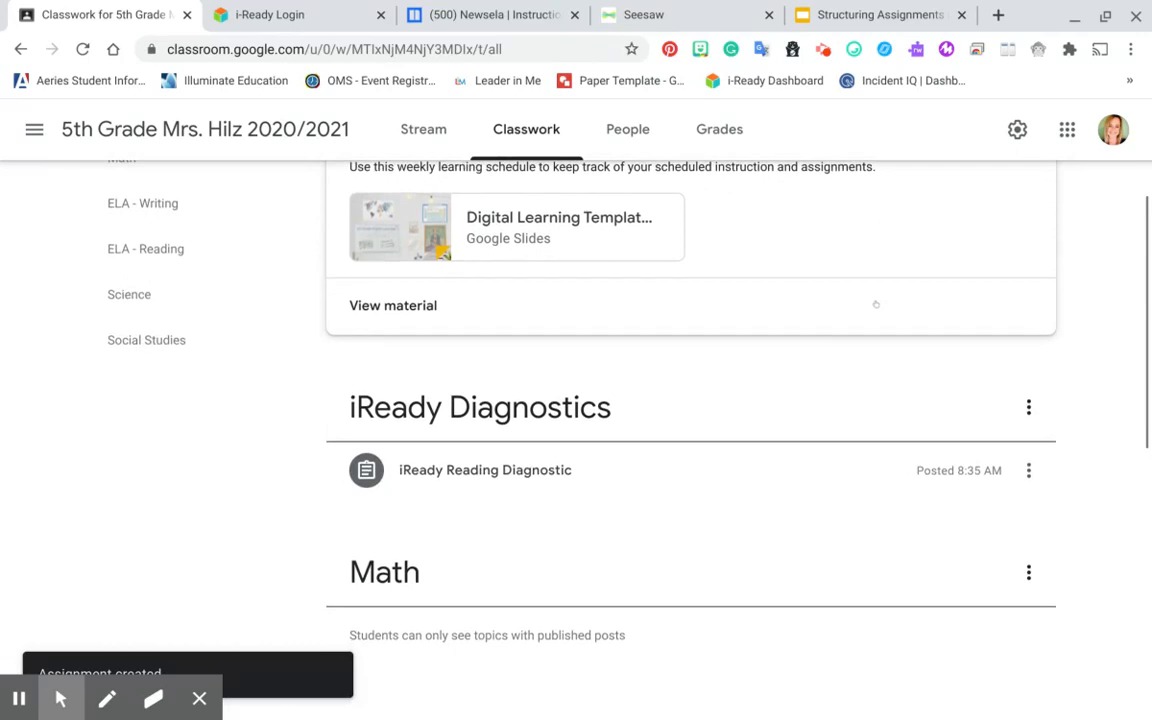
click(564, 480)
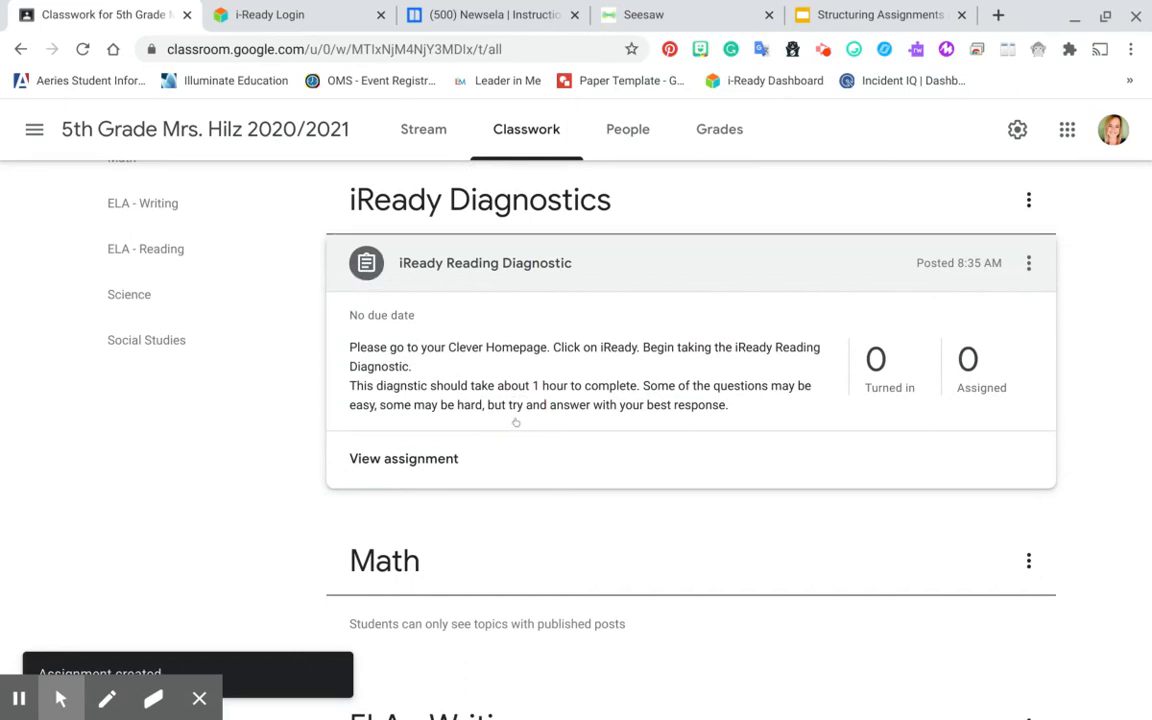
click(441, 460)
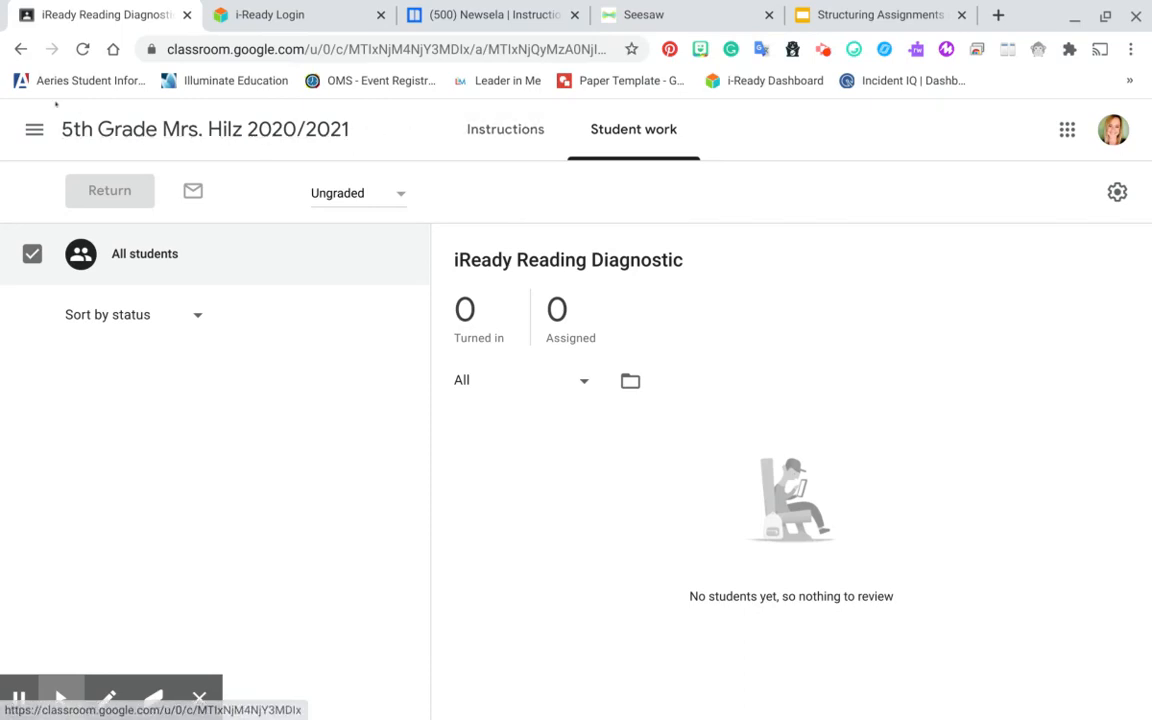
click(21, 51)
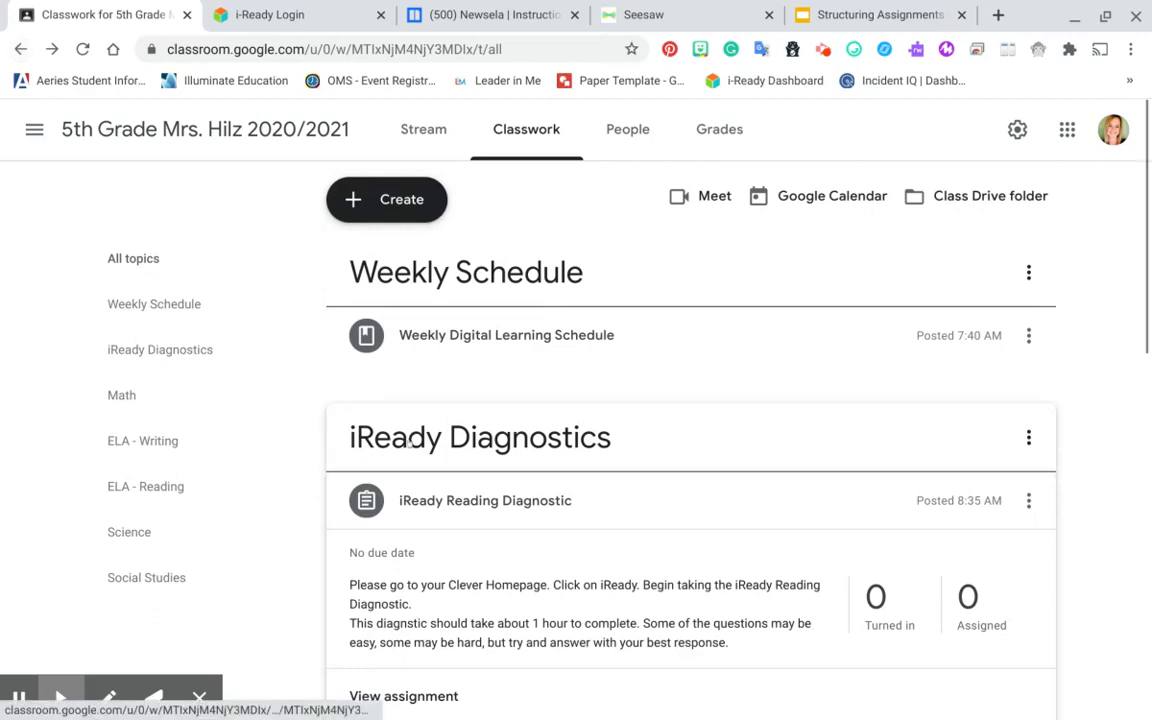
scroll(409, 443, down, 2)
scroll(409, 443, up, 2)
Switch to Newsela and open the article "The accidental invention of the Slip 'N Slide"
click(478, 28)
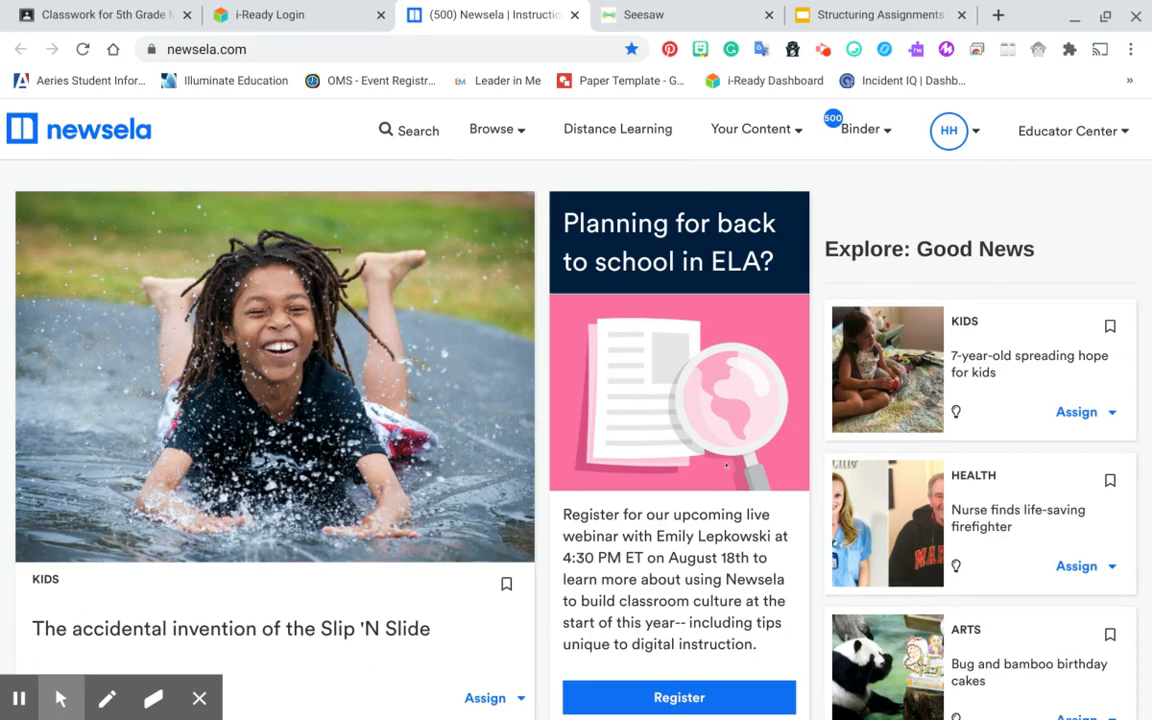
scroll(705, 352, down, 2)
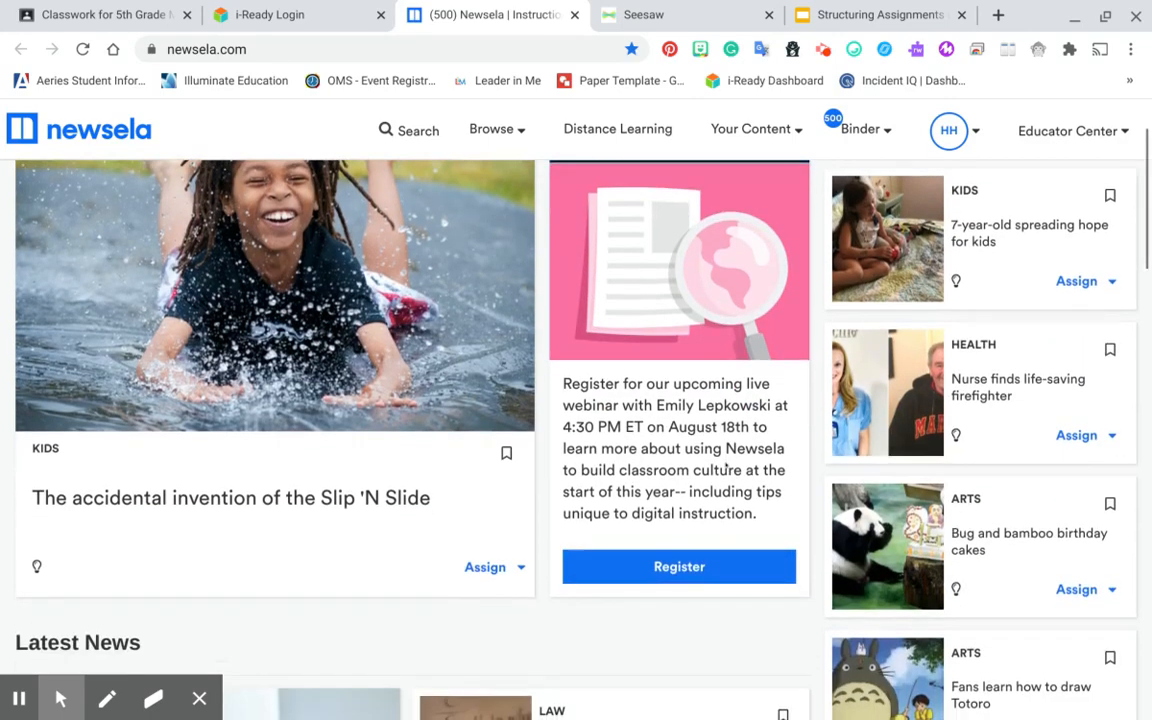
click(407, 492)
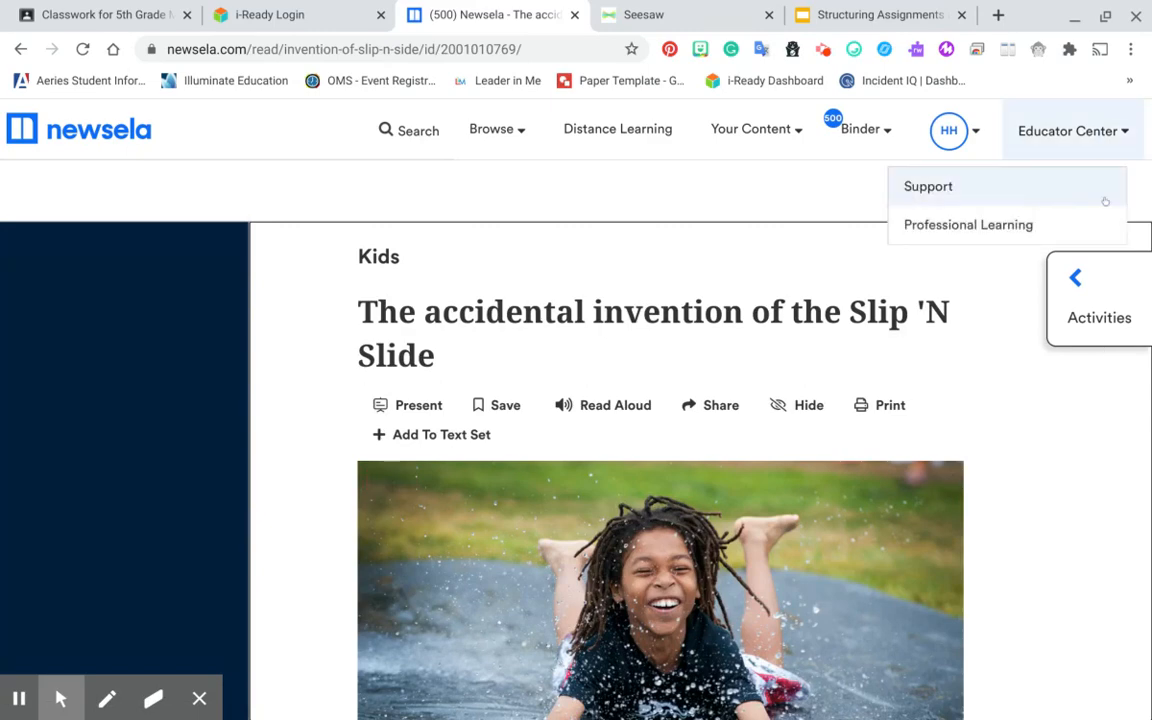
Look through the Newsela assignment creation form for the article, including its class, text level and instructions settings, and return to the article
click(1091, 193)
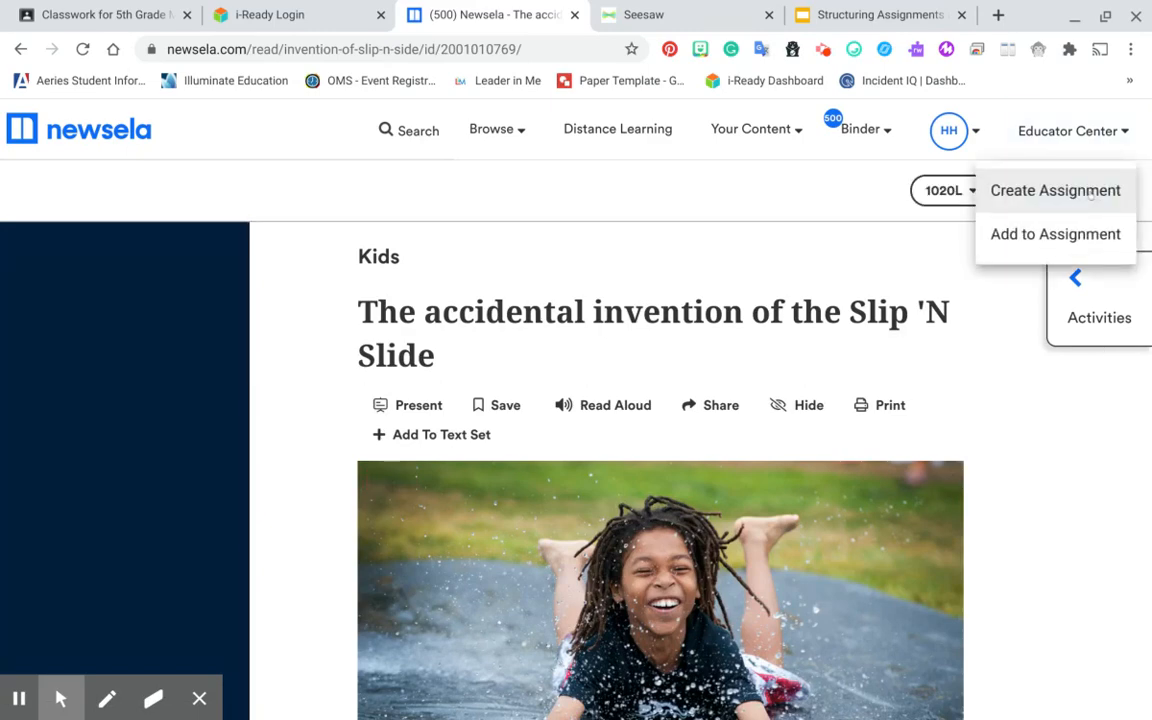
click(1091, 191)
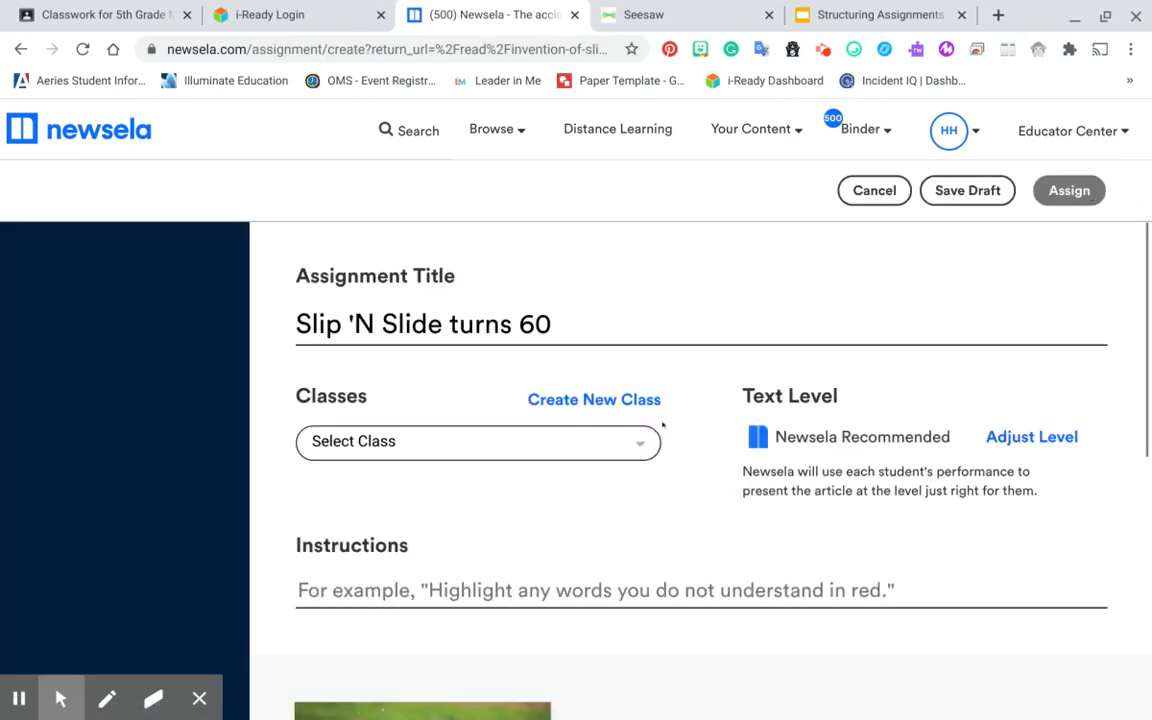
scroll(643, 437, down, 2)
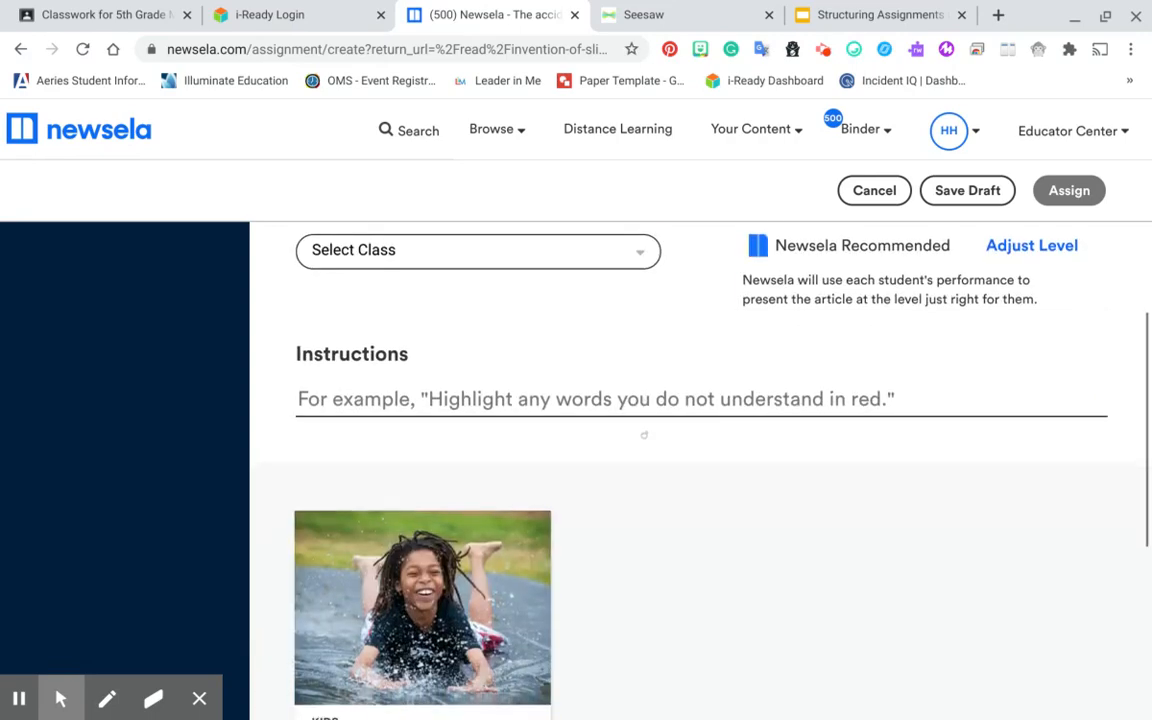
scroll(643, 433, up, 2)
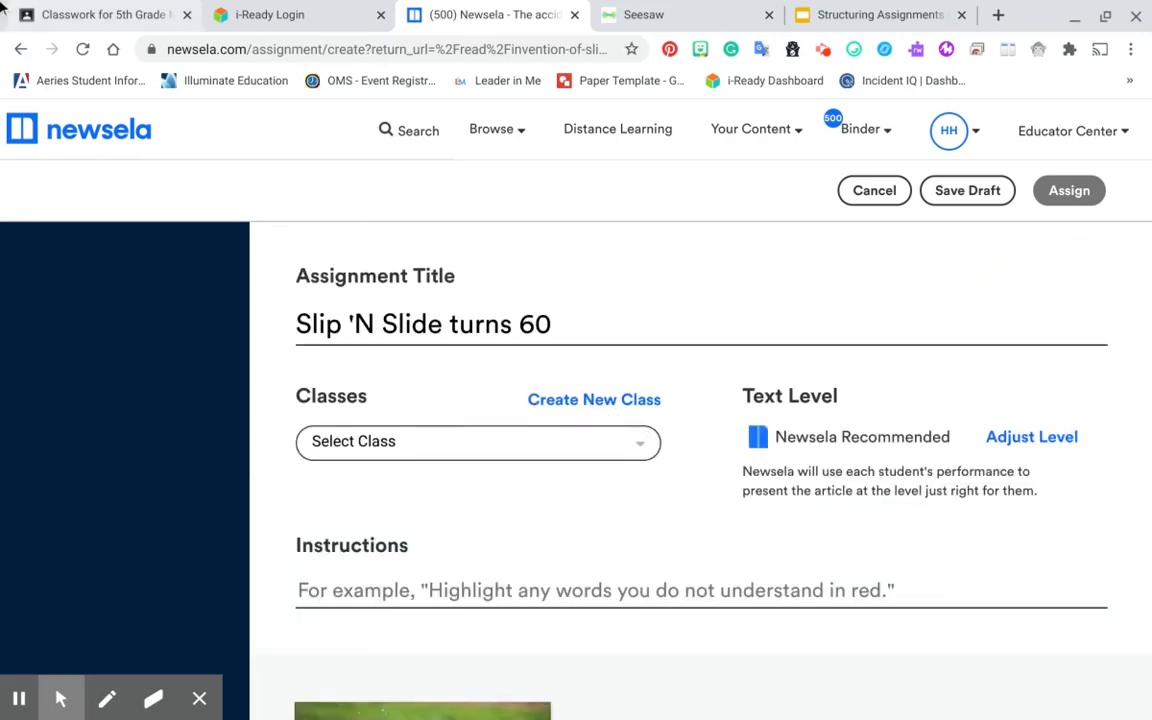
click(18, 50)
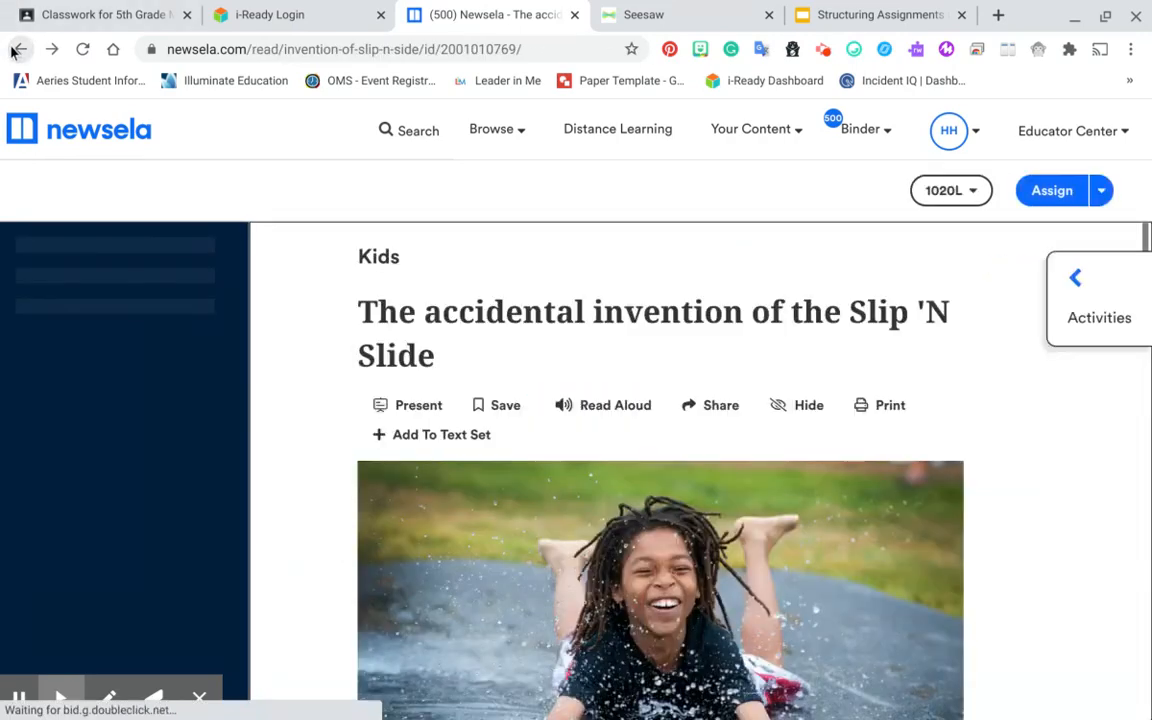
Copy the article's headline and start a new assignment in the 5th grade Google Classroom
drag(437, 357, 330, 292)
key(ctrl+c)
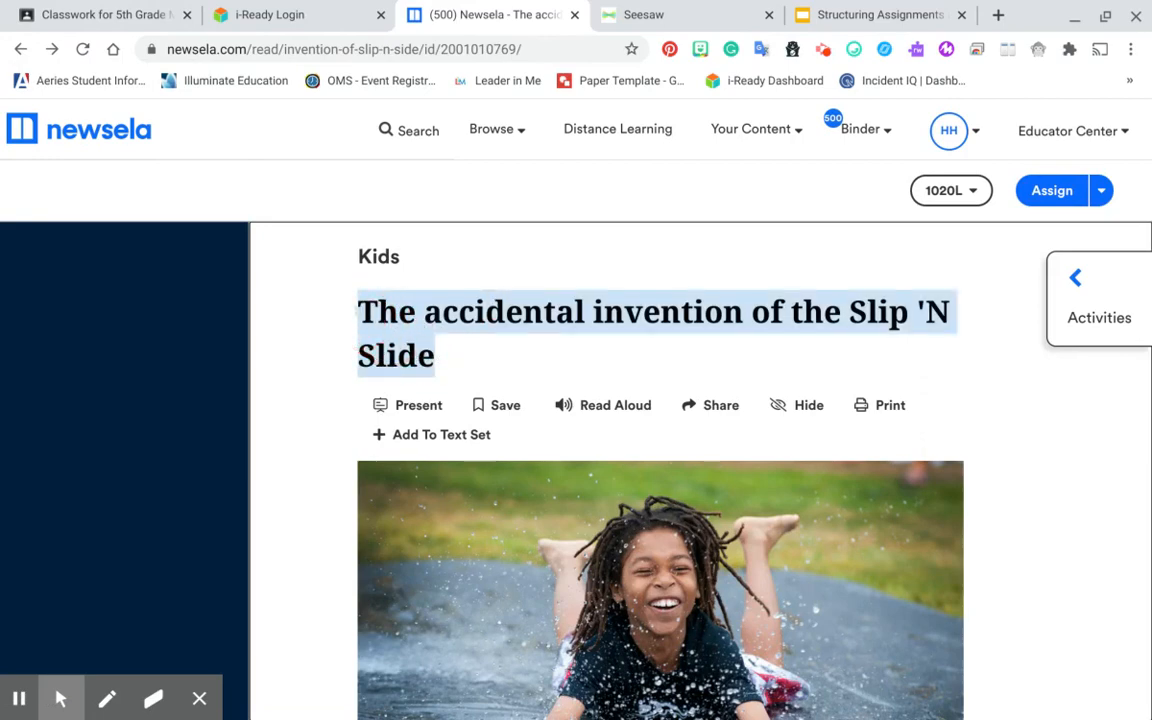
click(63, 18)
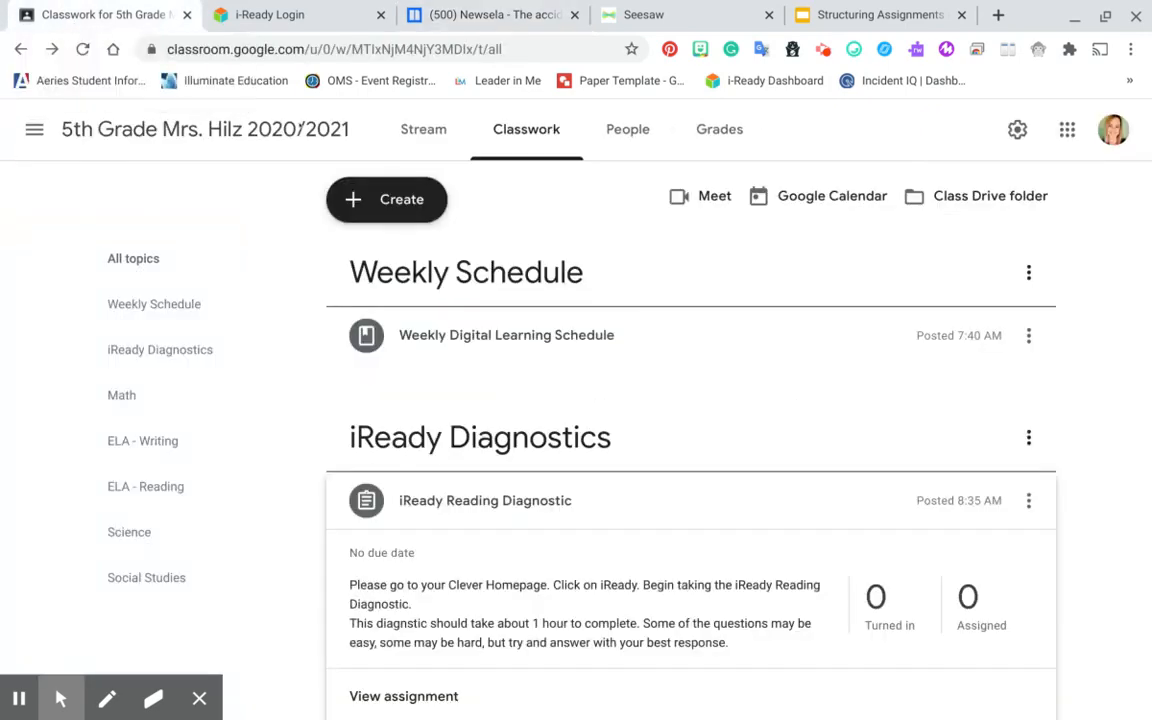
click(350, 196)
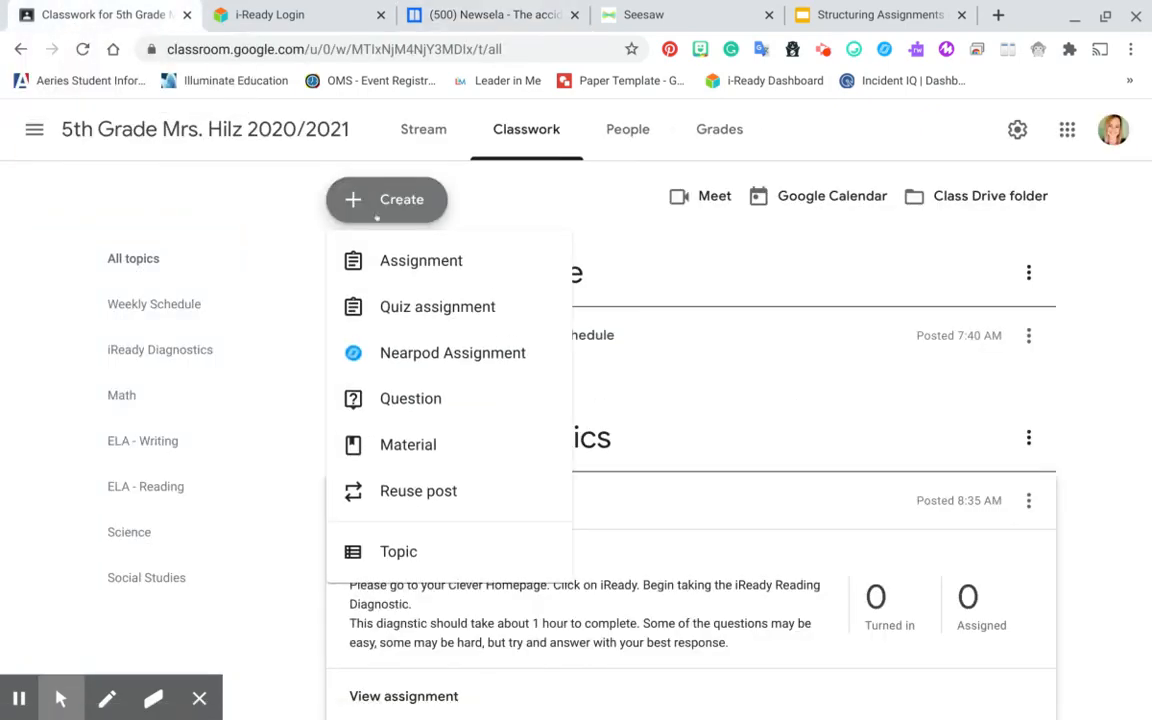
click(380, 260)
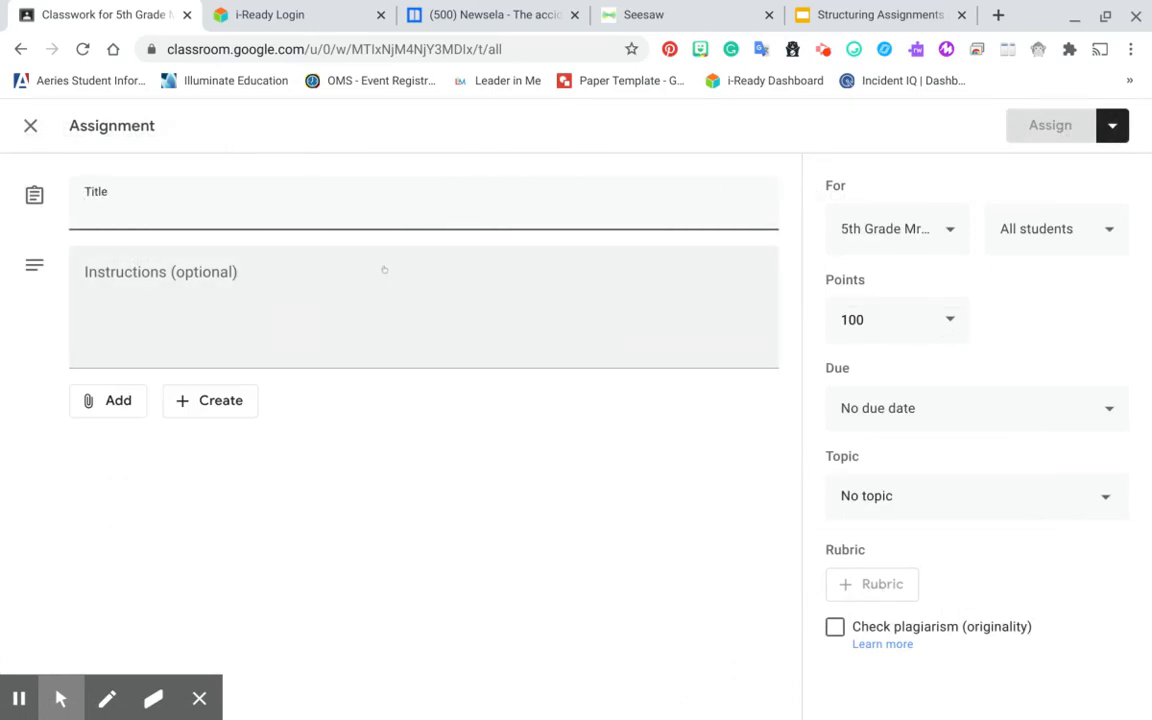
Title the assignment CLOSE Reading Newsela Article - "The accidental invention of the Slip 'N Slide", reusing the copied headline
text(Reading)
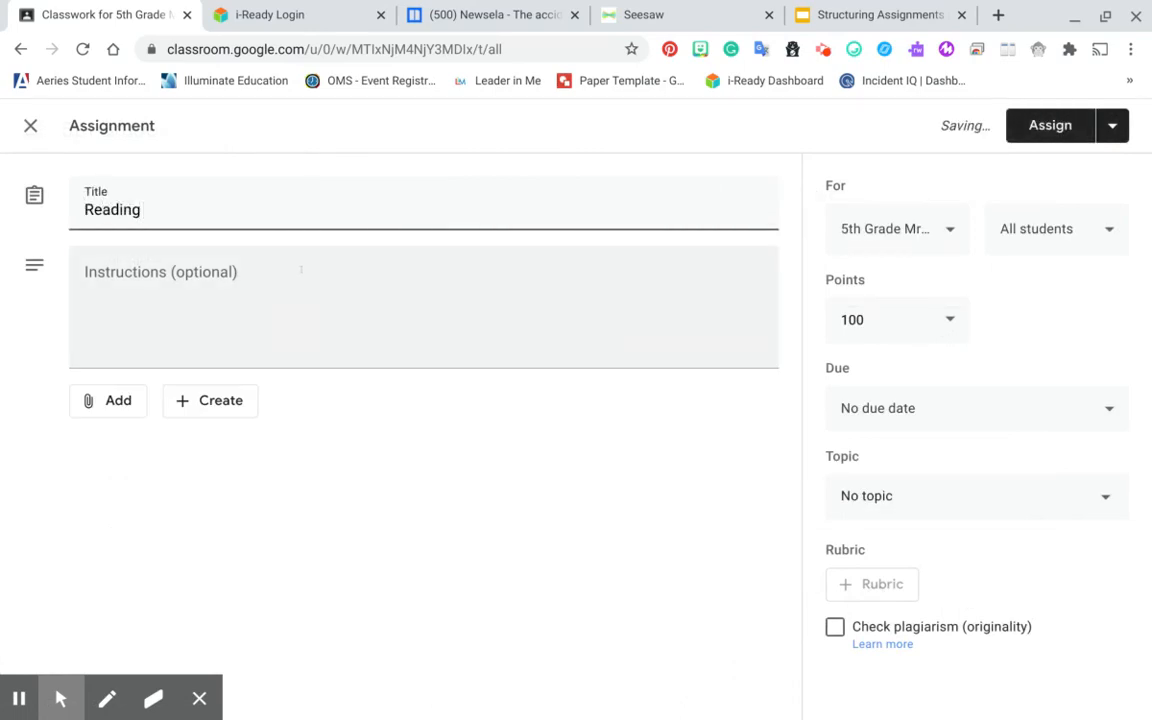
click(83, 209)
text(CO)
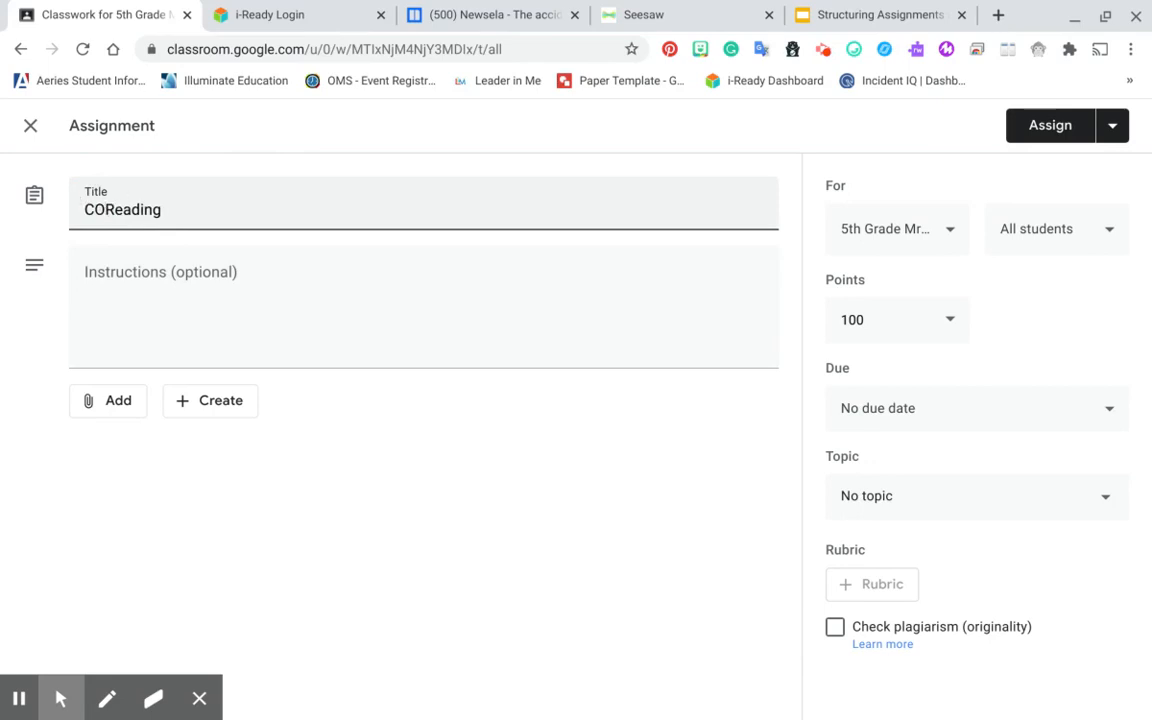
key(BackSpace)
text(LOSE)
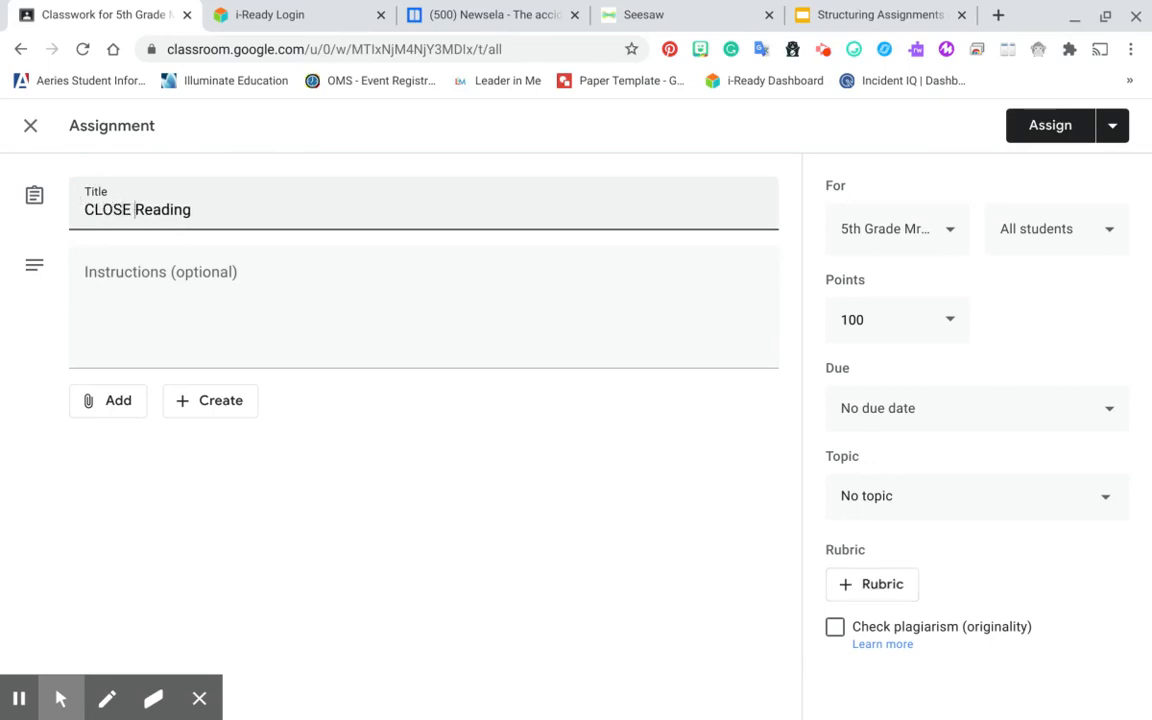
click(197, 209)
text(Newsela Article)
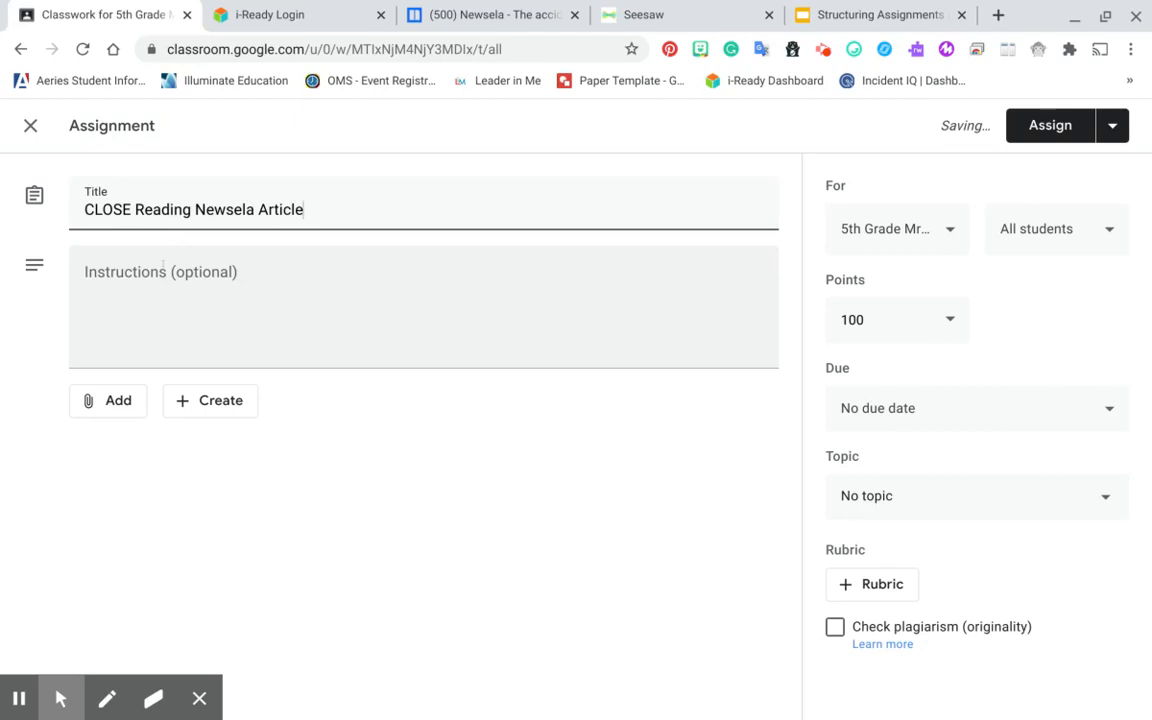
text( - ")
key(ctrl+v)
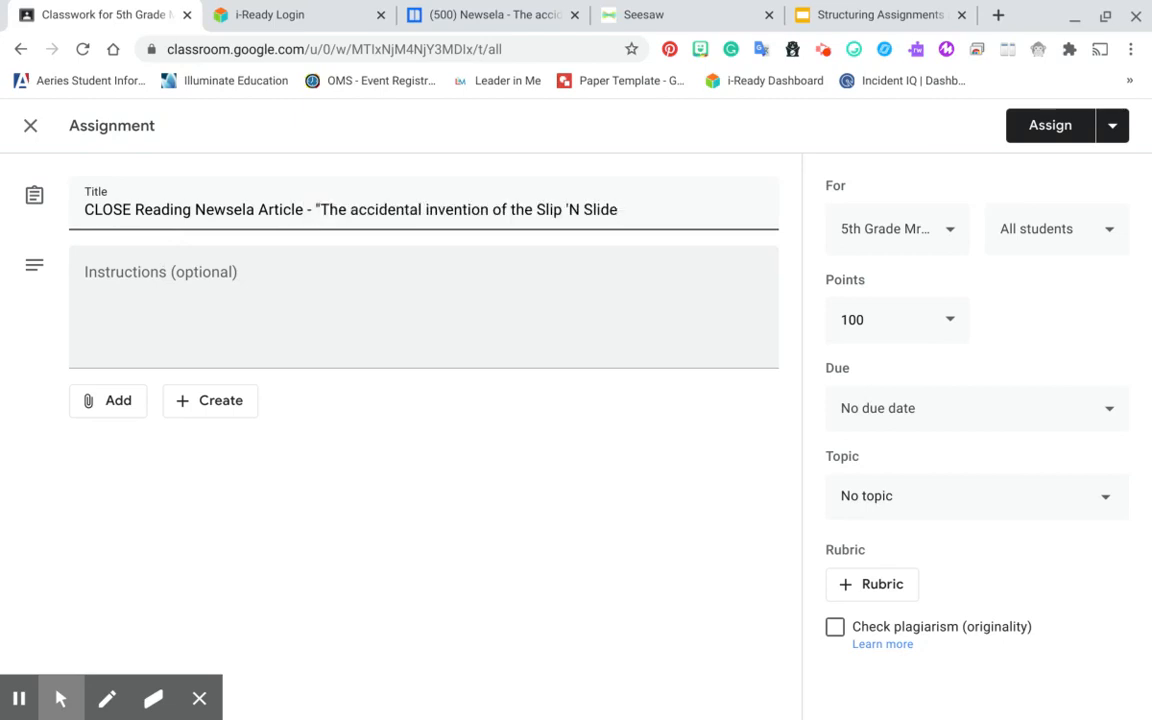
text(")
Begin the assignment instructions with "Please access your Clever account and go to Newsela"
click(486, 274)
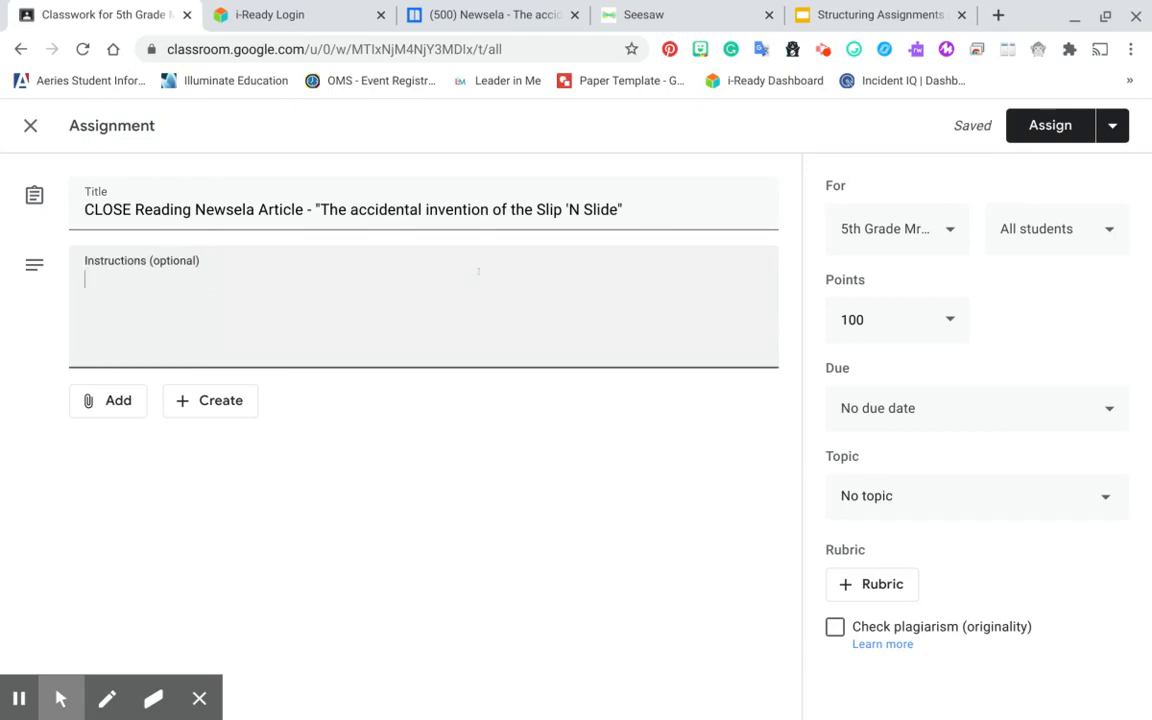
text(Please acc)
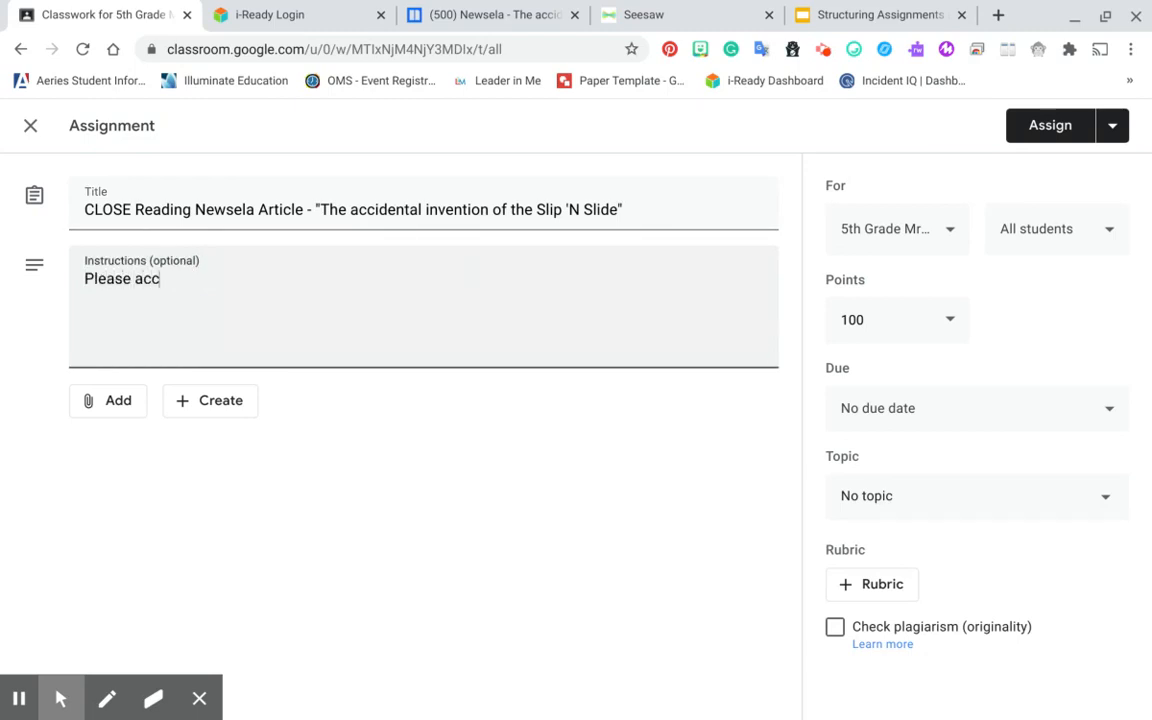
text(ess your Cleve)
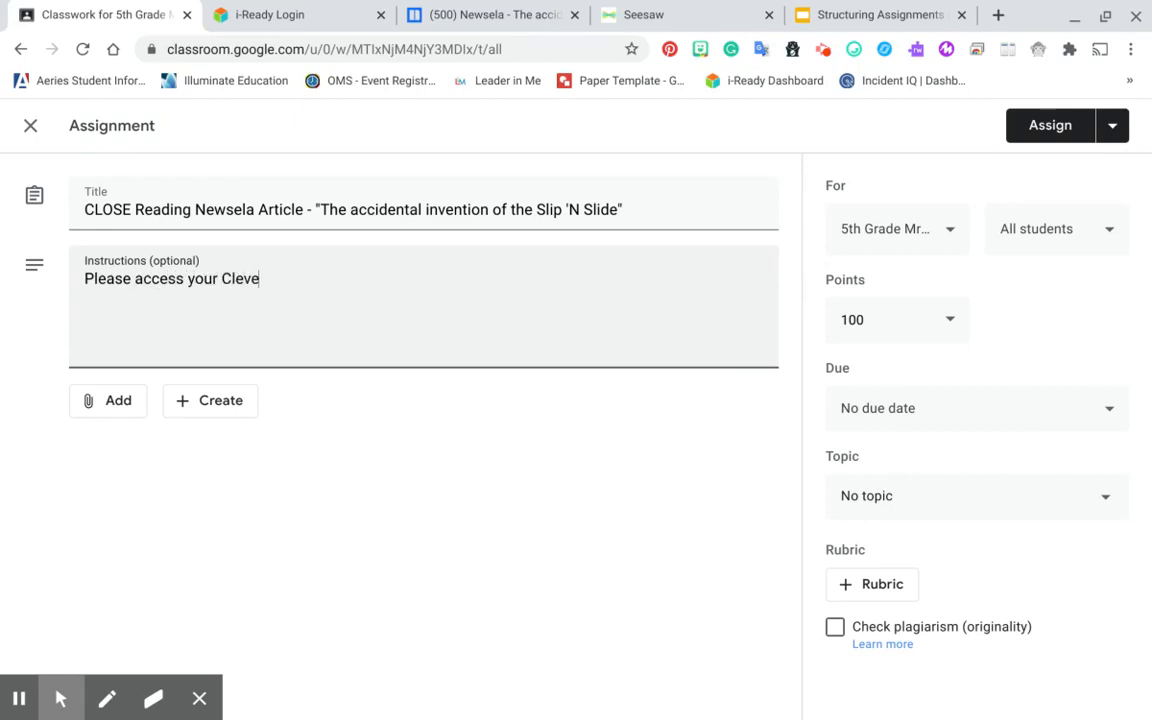
text(r av)
key(BackSpace)
text(ccount and )
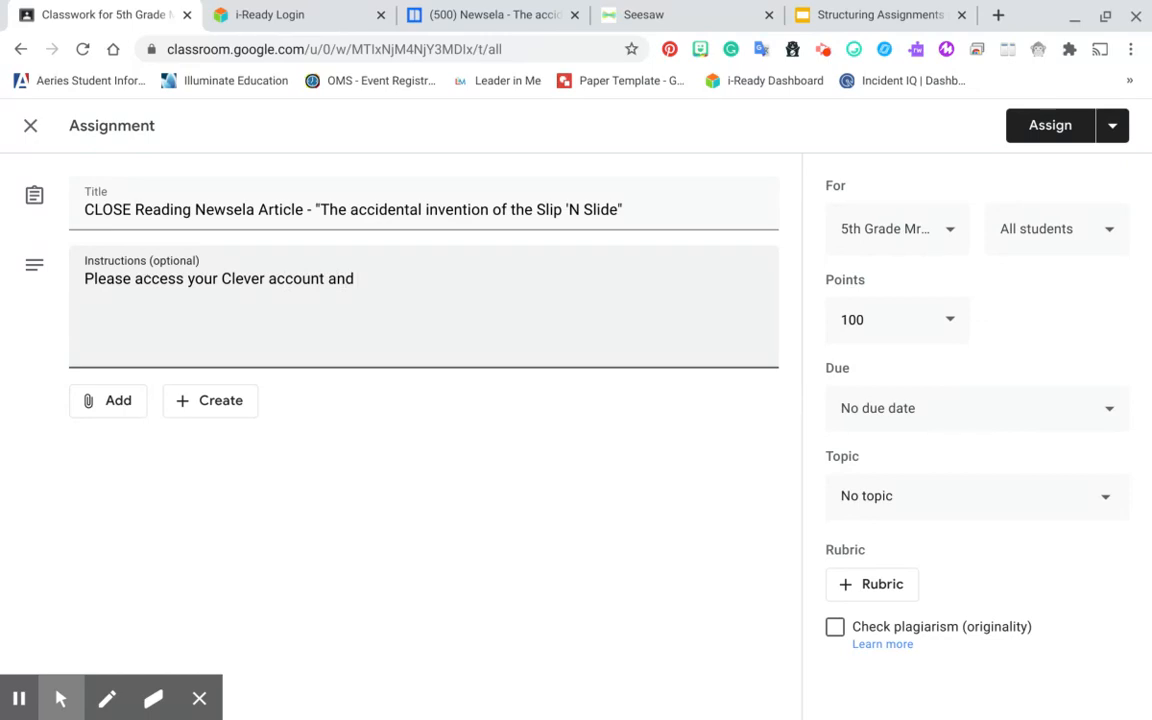
text(go to Newsela)
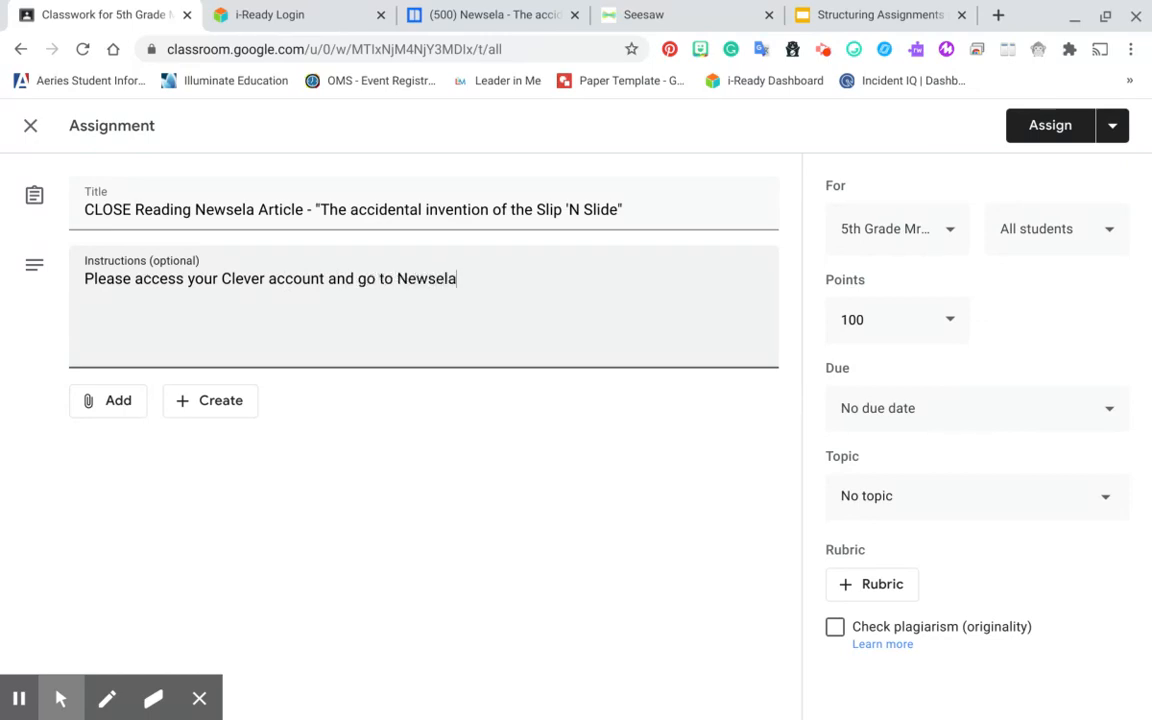
Continue the instructions with: In your Newsela binder you will see the article "The accidental invention of the Slip 'N Slide" assigned to you
text(. In your Newsela )
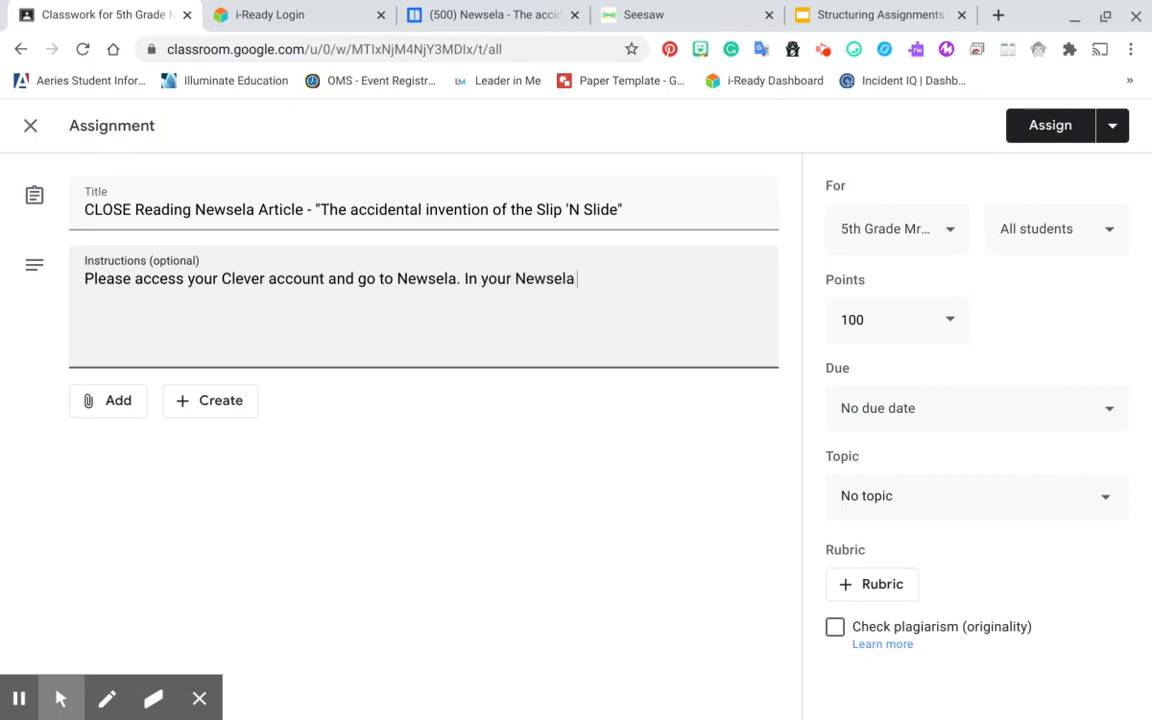
text(binder you wi)
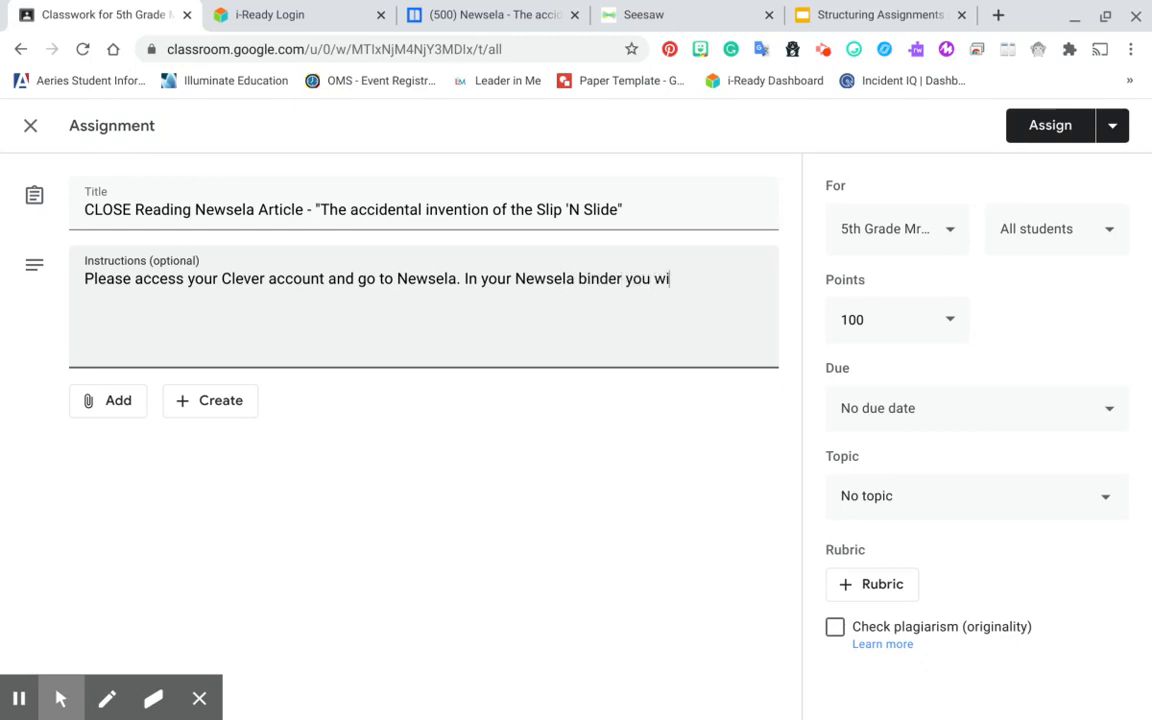
text(ll see the article)
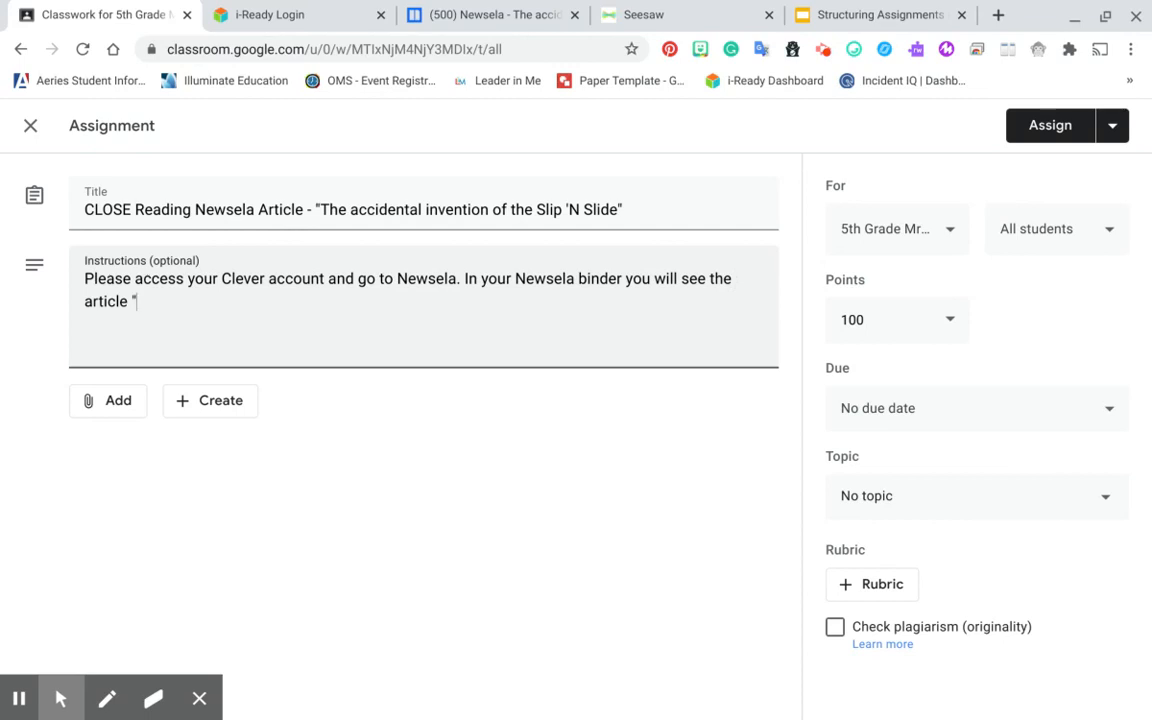
key(ctrl+v)
text(a)
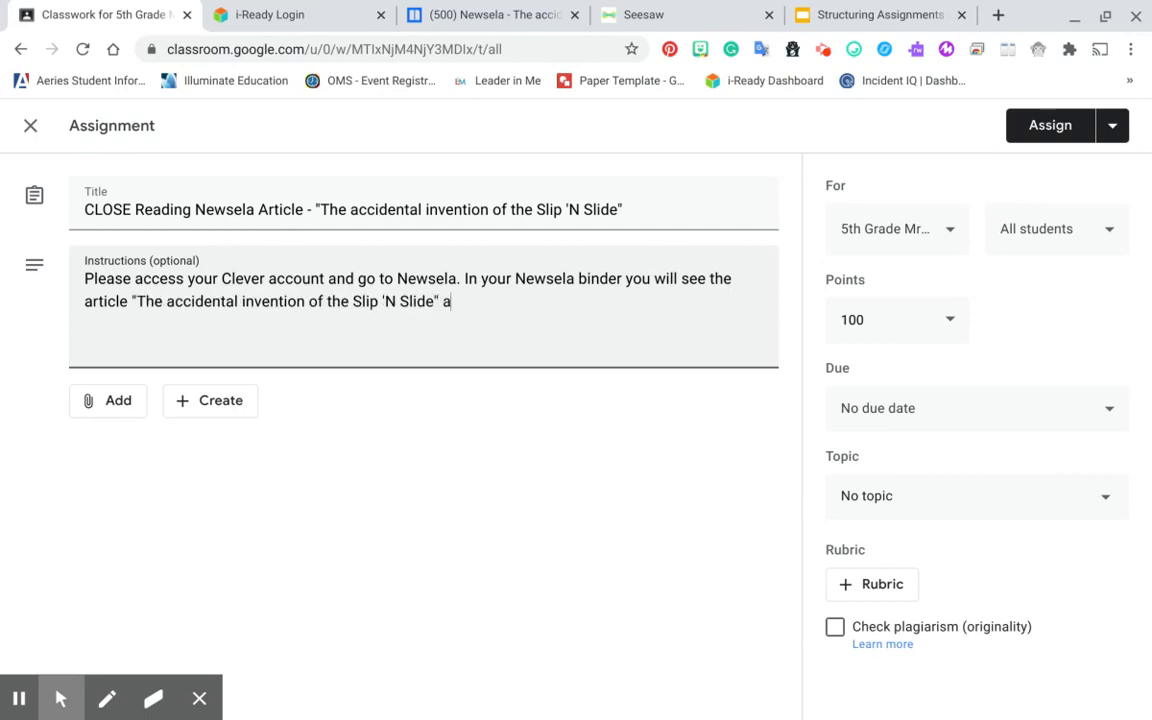
text(ssigned to you)
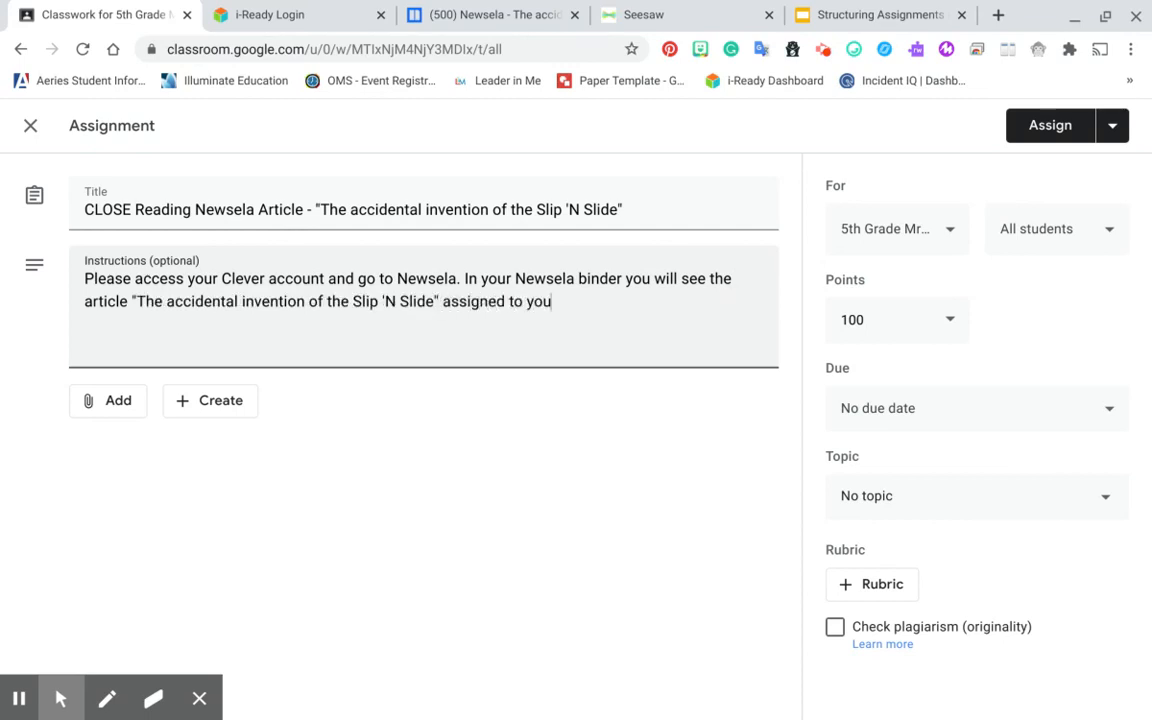
text(.)
Add a separate instruction paragraph reading "Please read the article, annotate the article, and use notes while reading."
key(Return)
text(Please read the article)
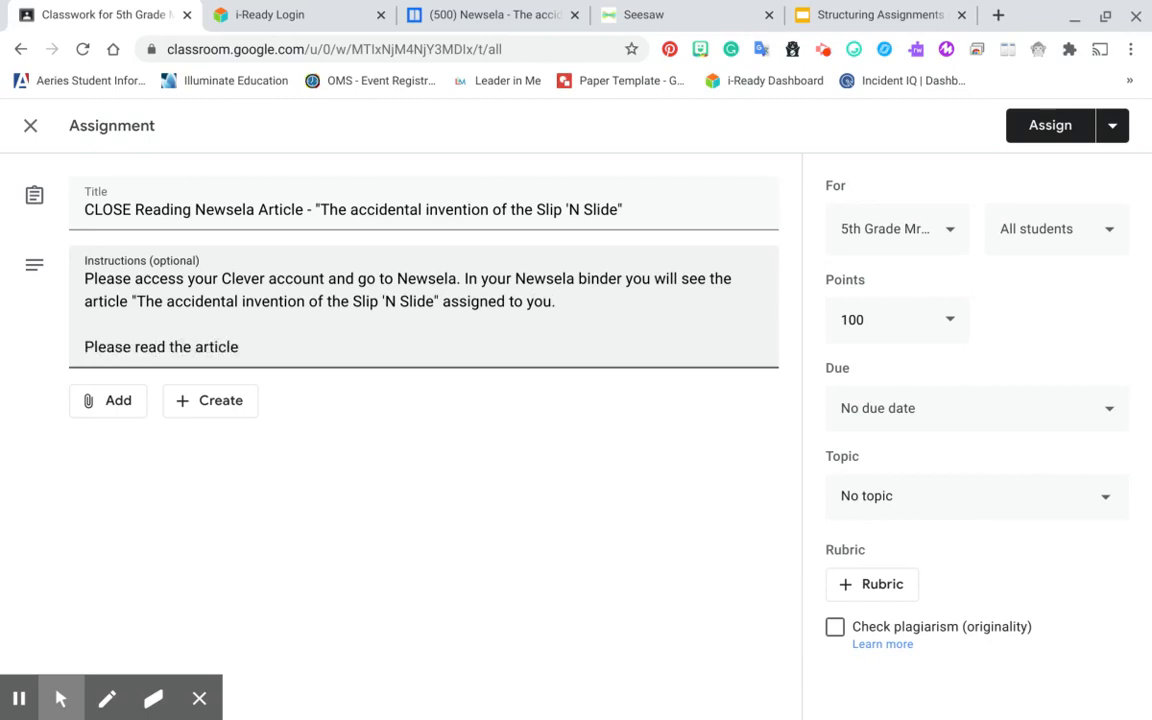
text( an)
key(BackSpace)
key(BackSpace)
key(BackSpace)
text(, annotate the)
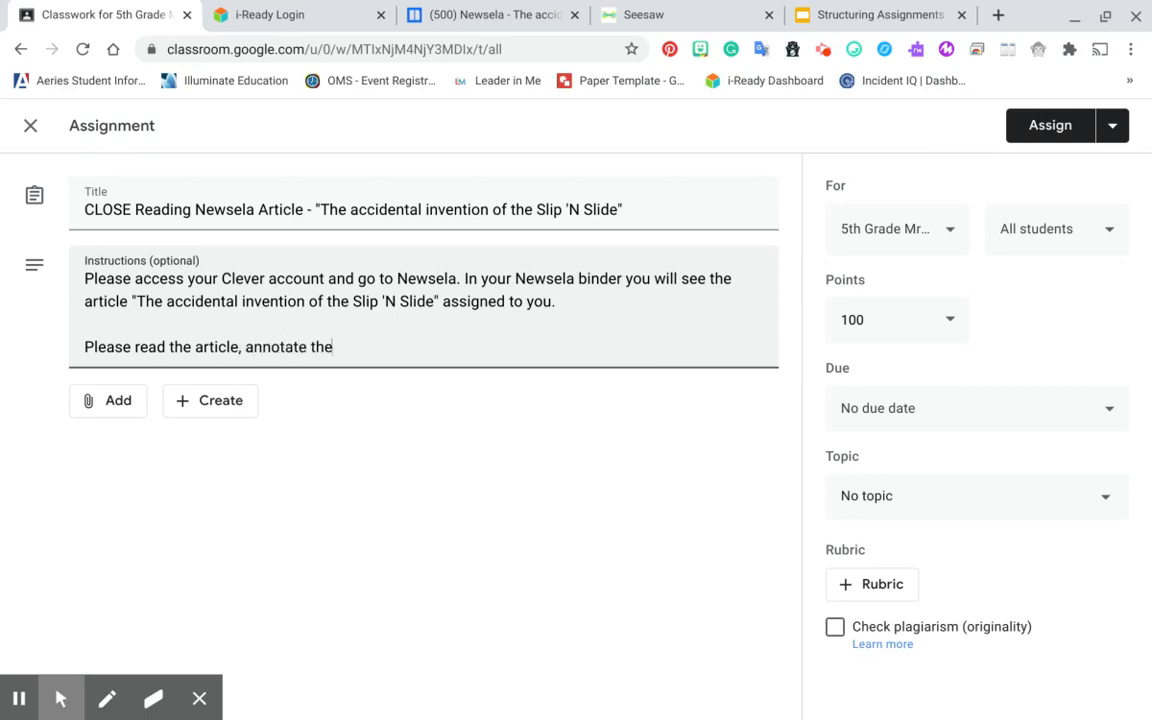
text( article, and use n)
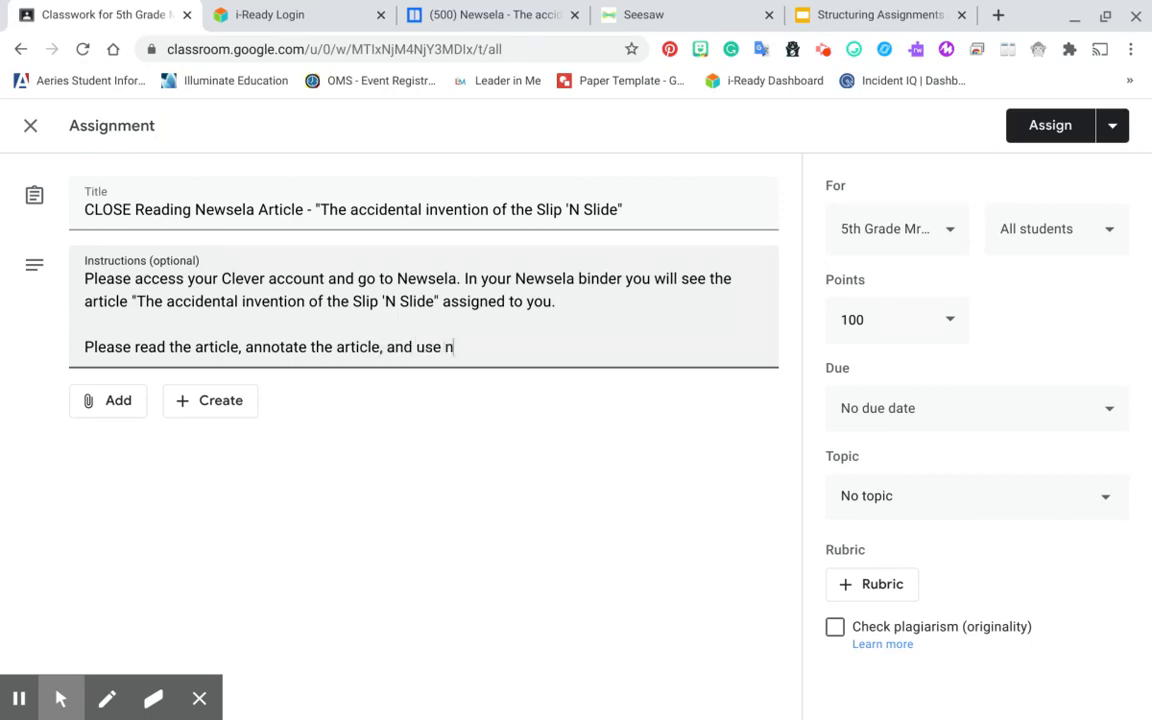
text(otes while rea)
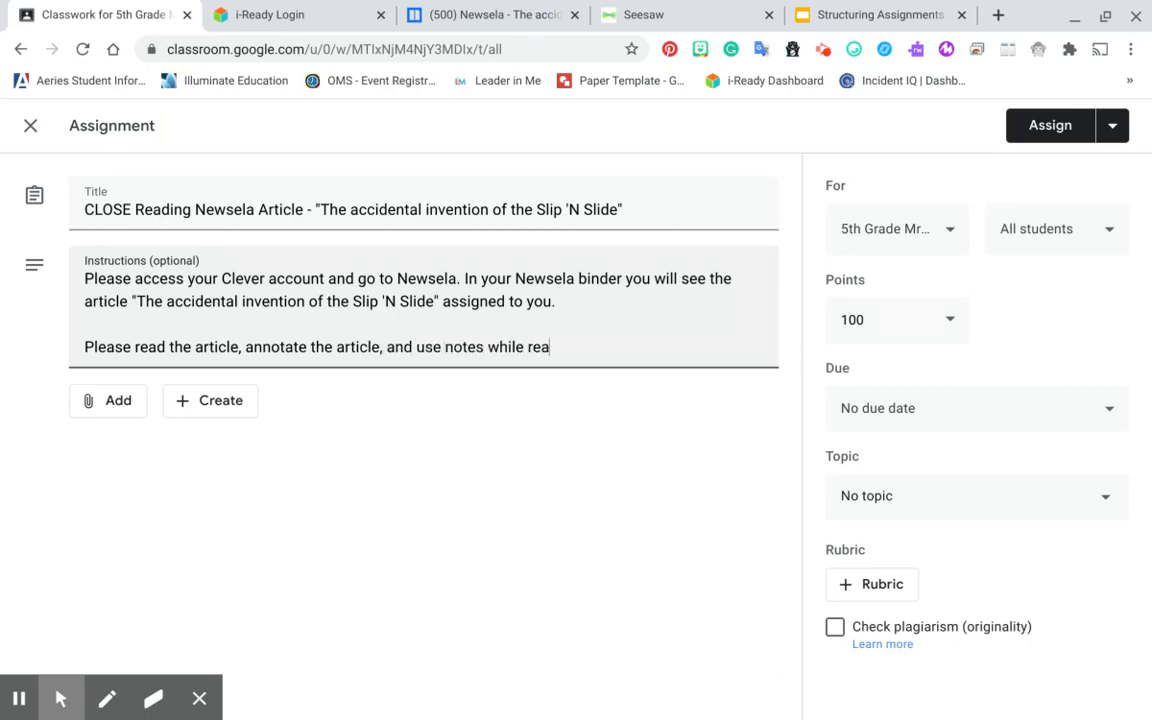
text(ding.)
Add another instruction paragraph reading "When completed reading the article, take the quiz."
key(Return)
key(Return)
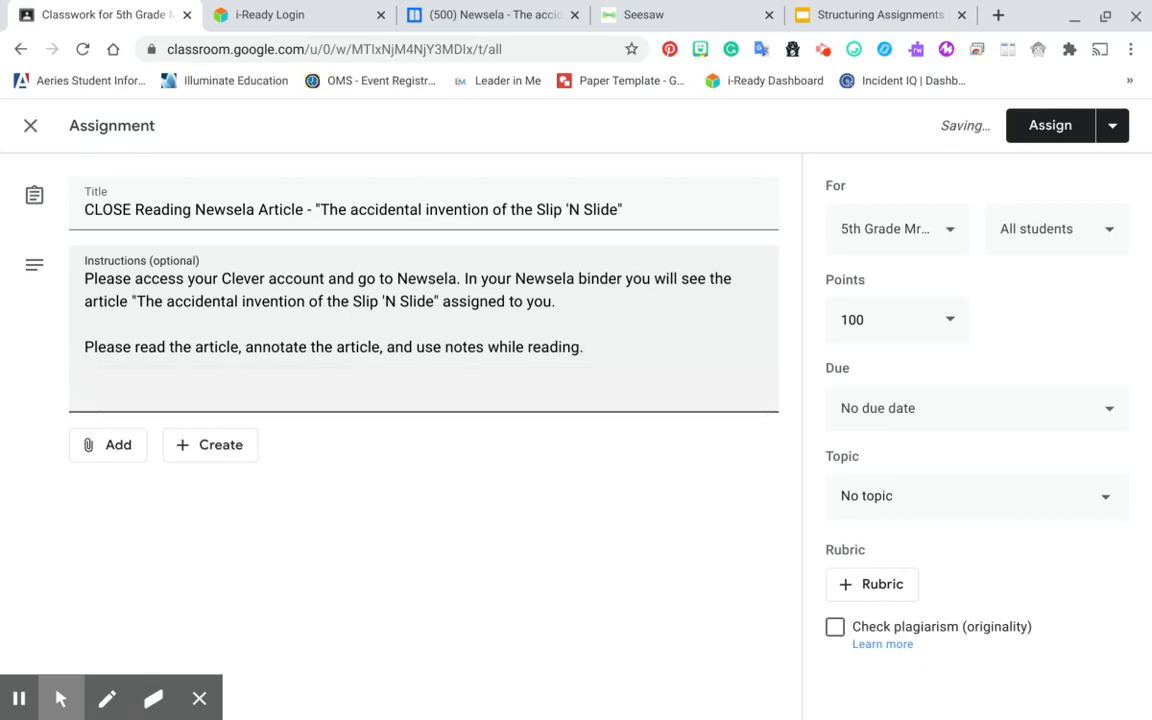
text(When comple)
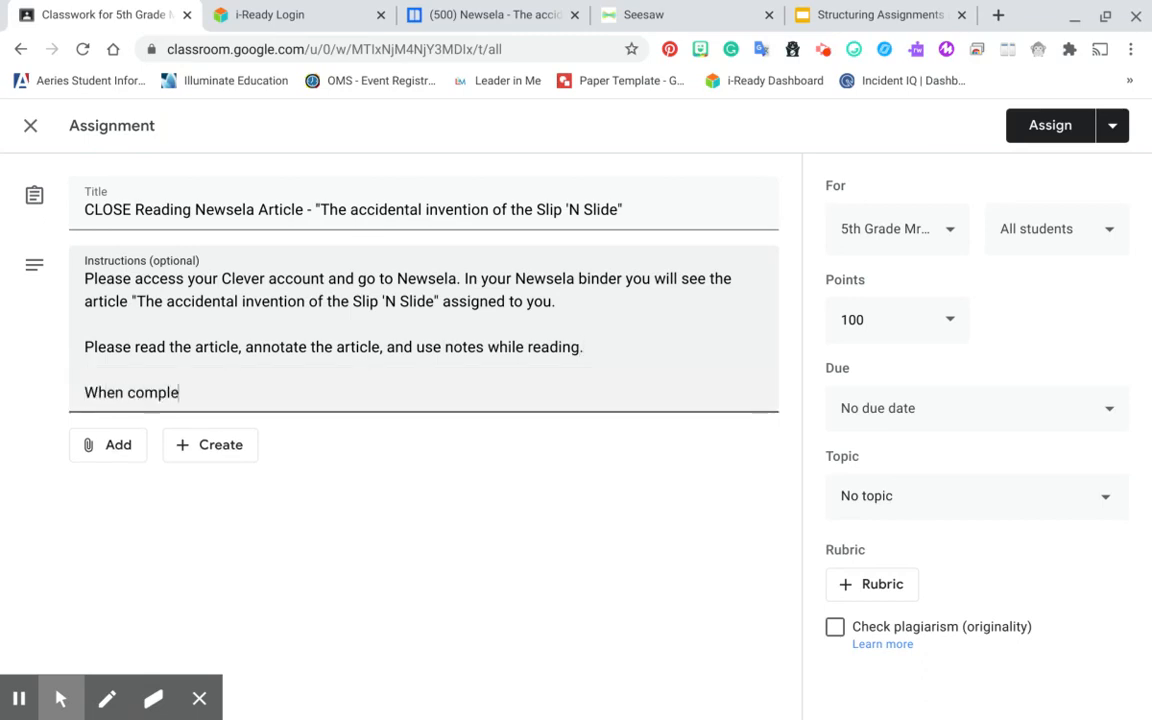
text(ted reading the ar)
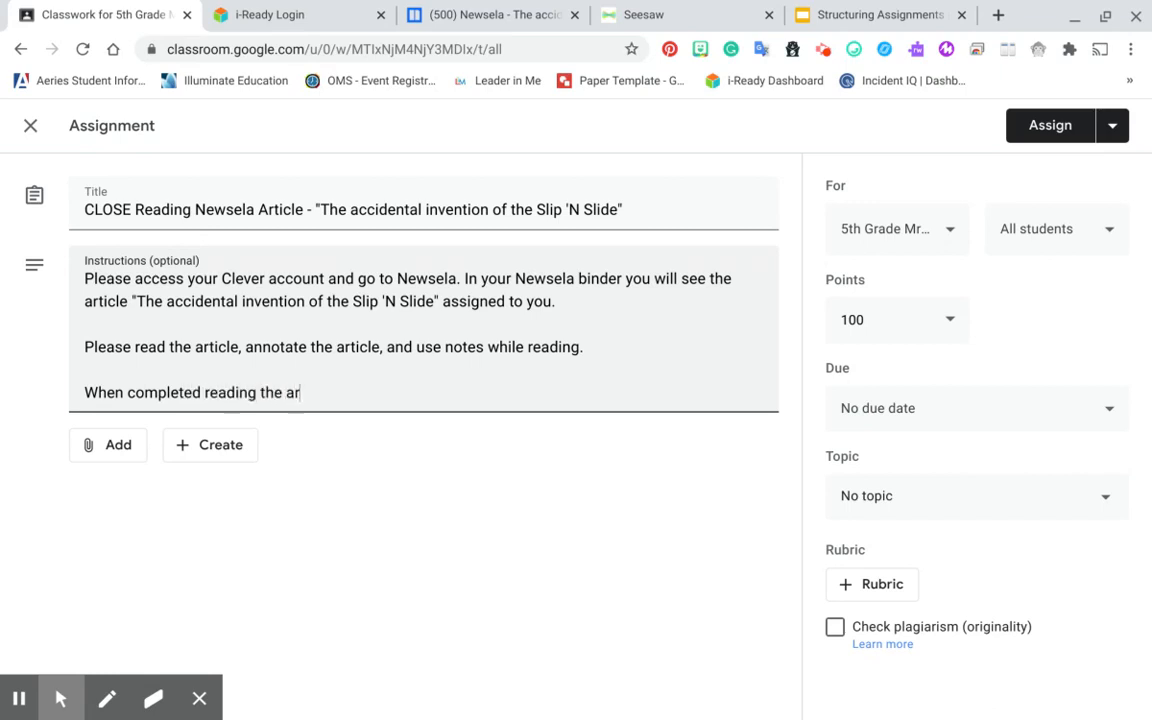
text(ticle, take th)
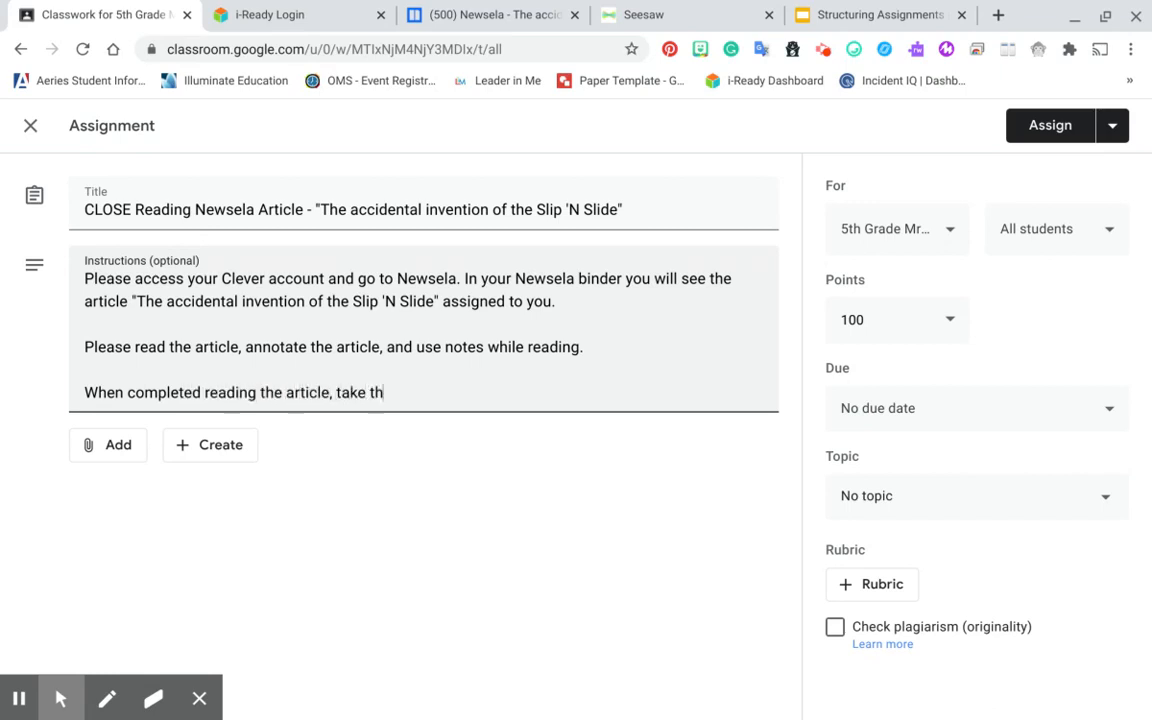
text(e quiz)
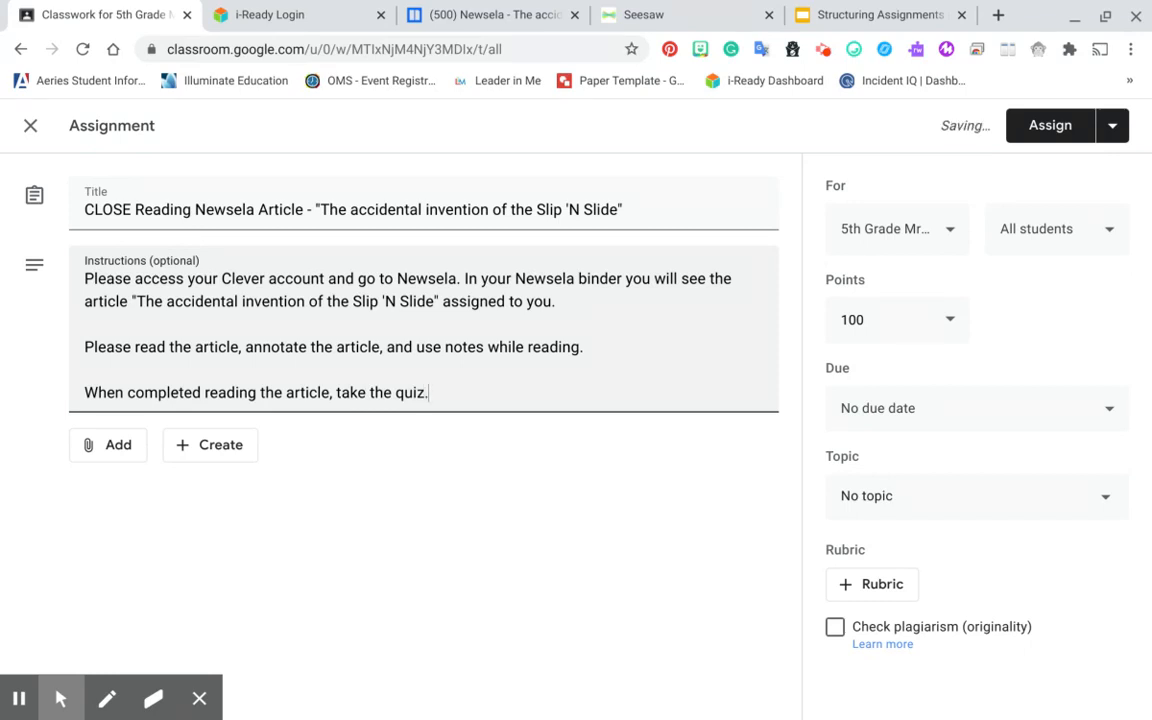
text(.)
Add a paragraph: "This reading should take you around 30 mins. If you need support please reach out to me within the comments of this assignment."
key(Return)
key(Return)
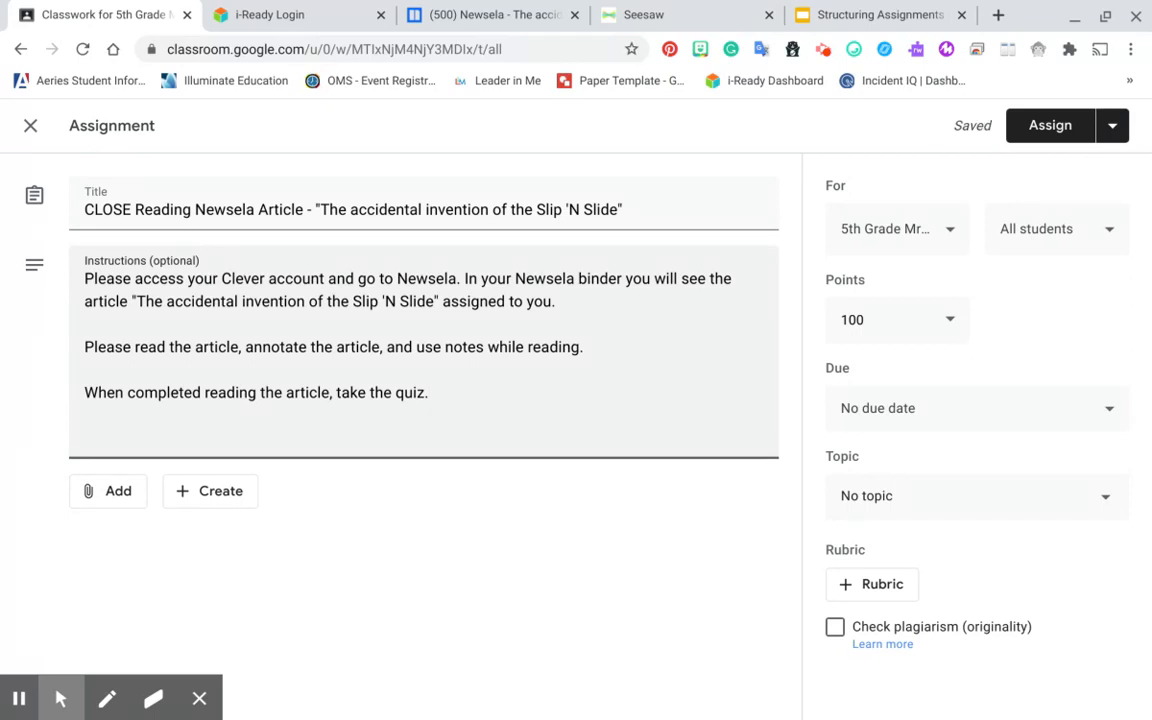
text(This reading sho)
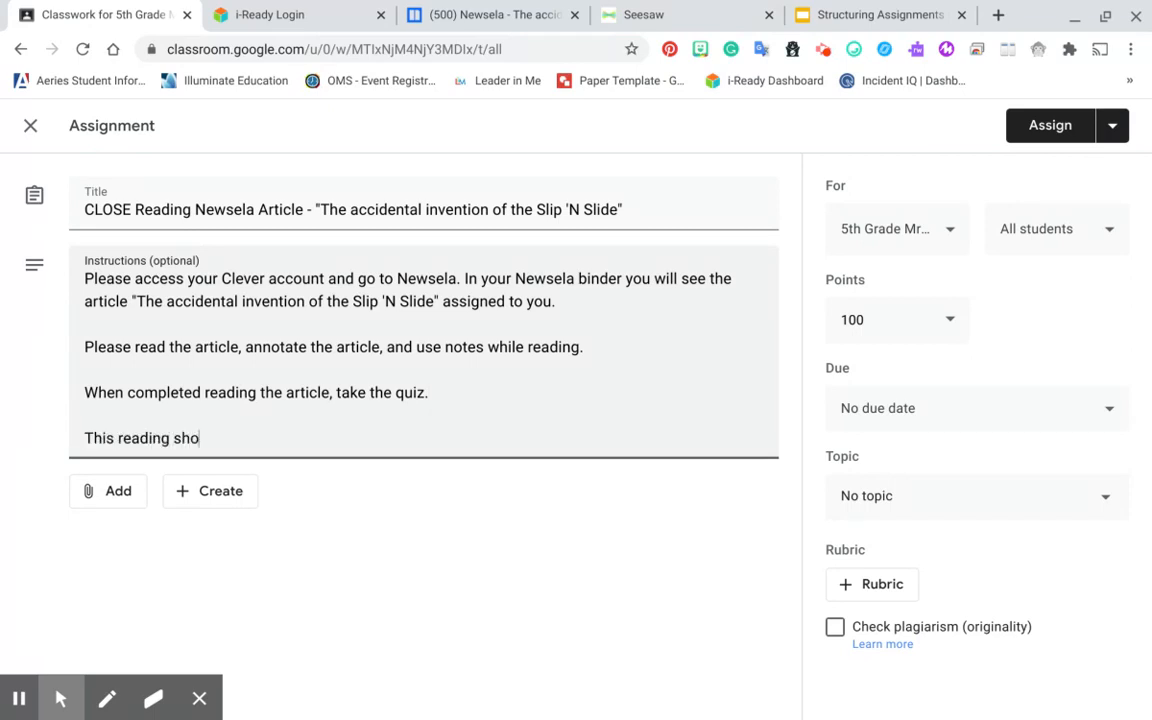
text(uld take you around )
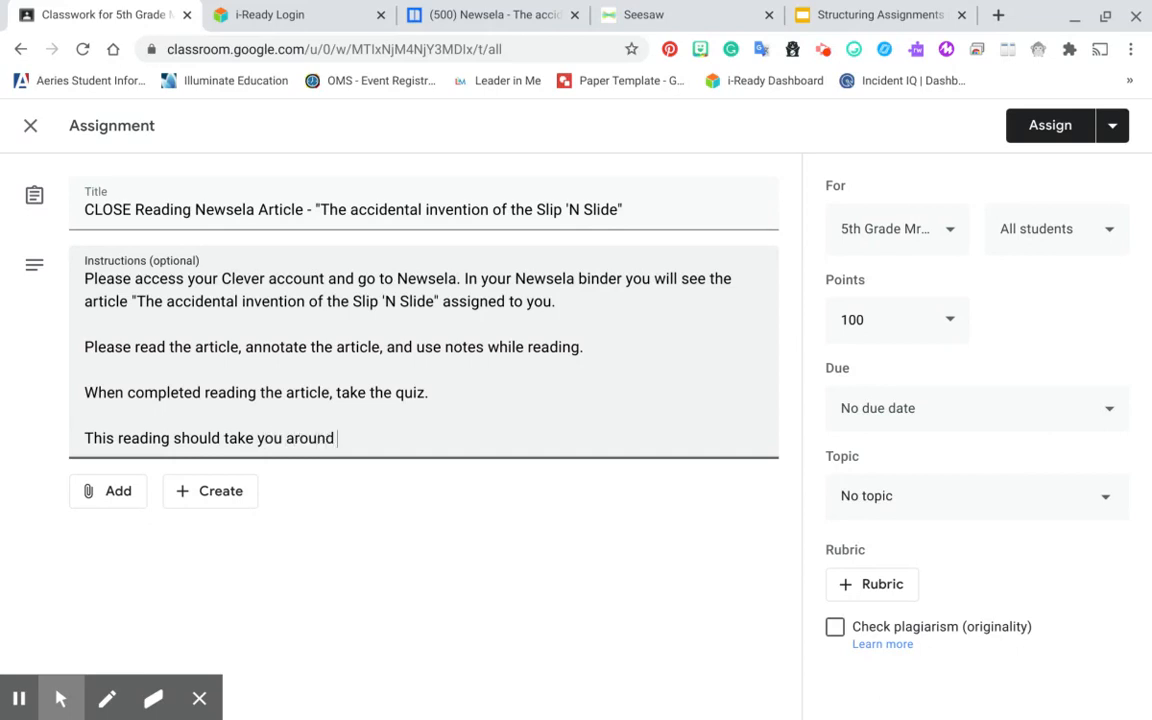
text(30 mins. If you need s)
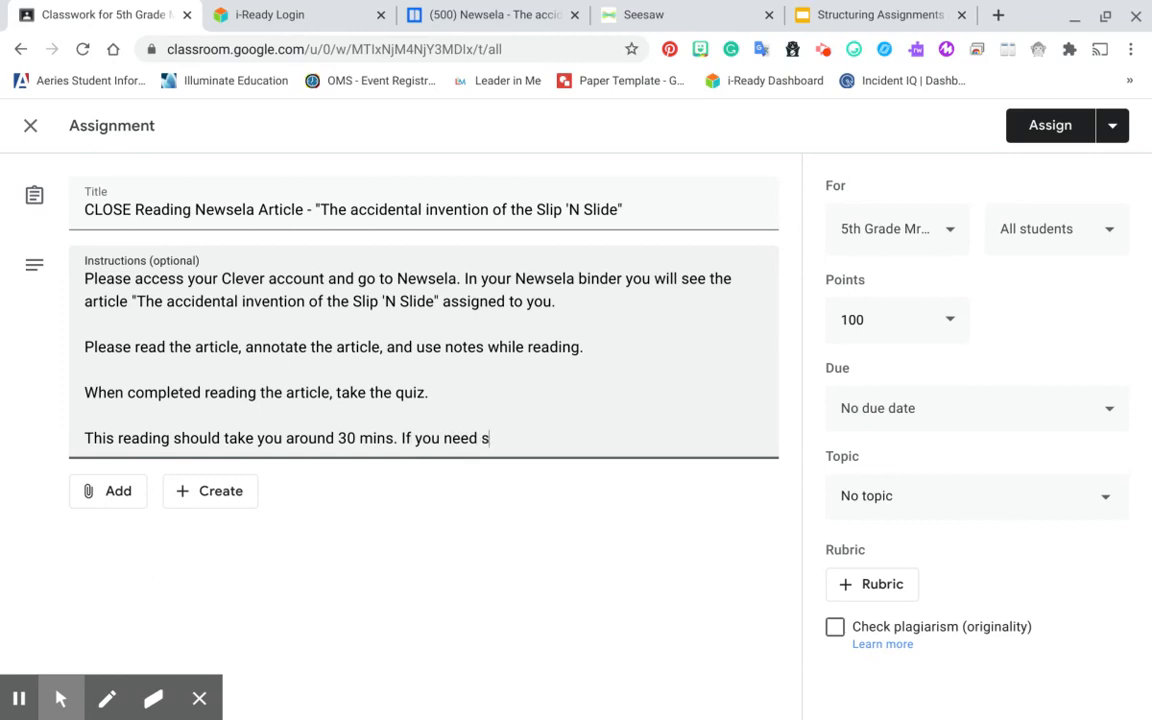
text(upport please)
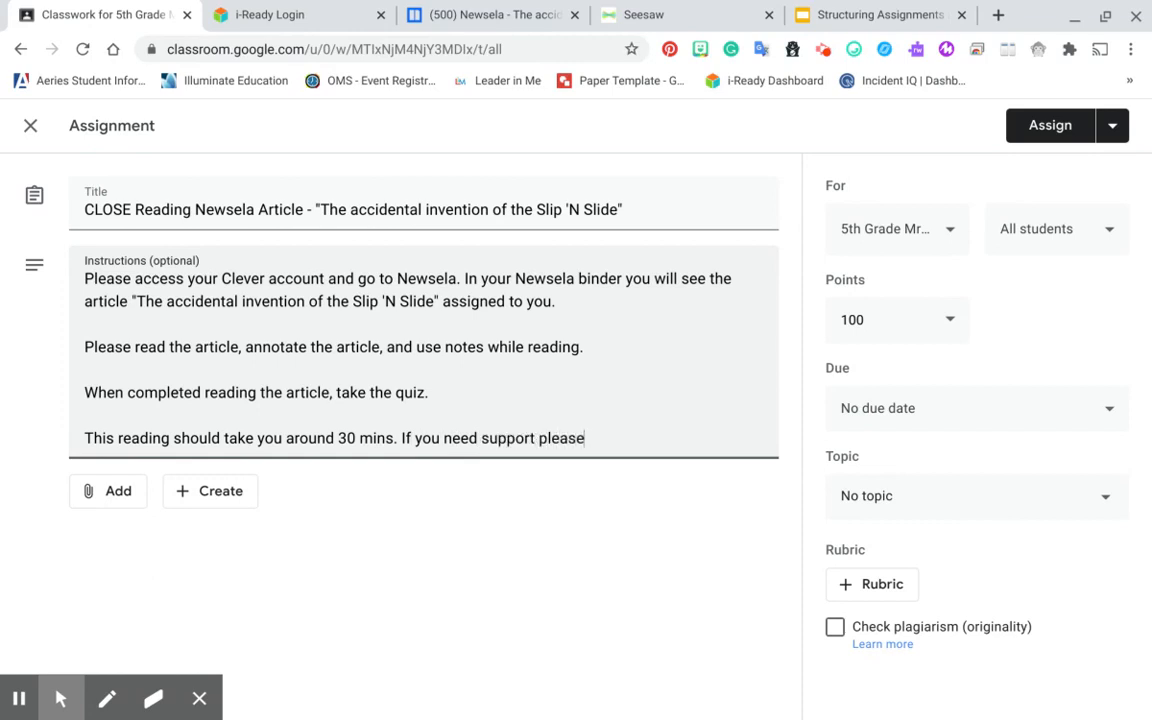
text( reach out to me within the)
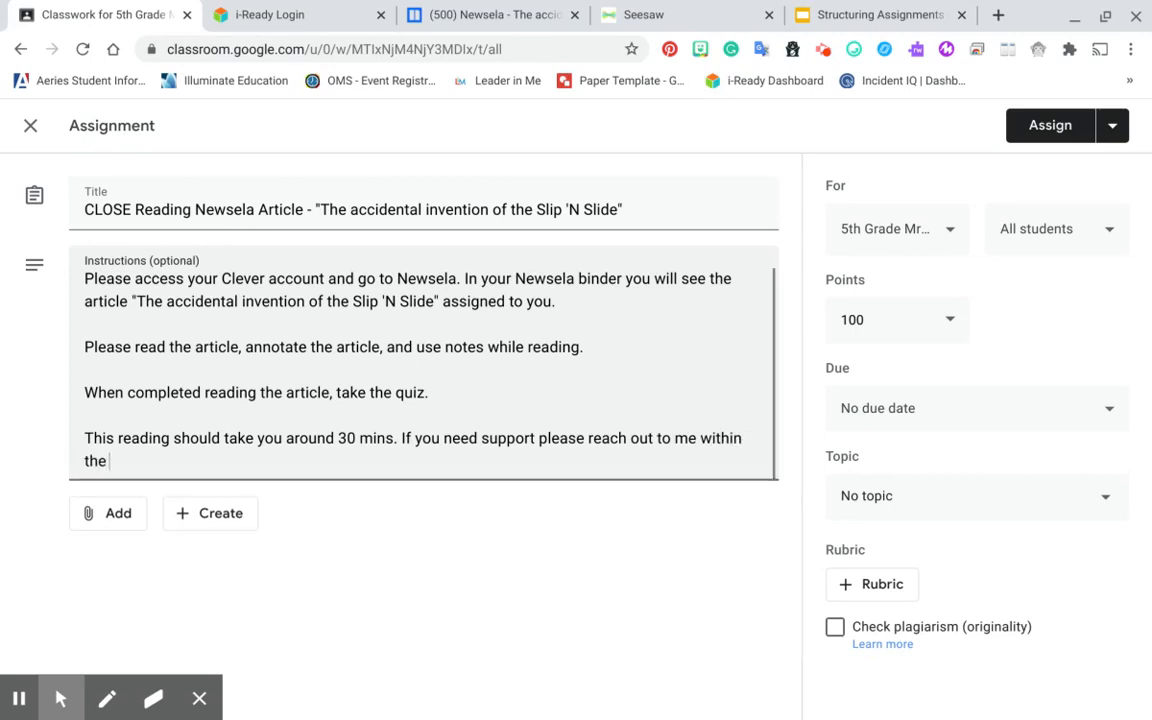
text( comments of t)
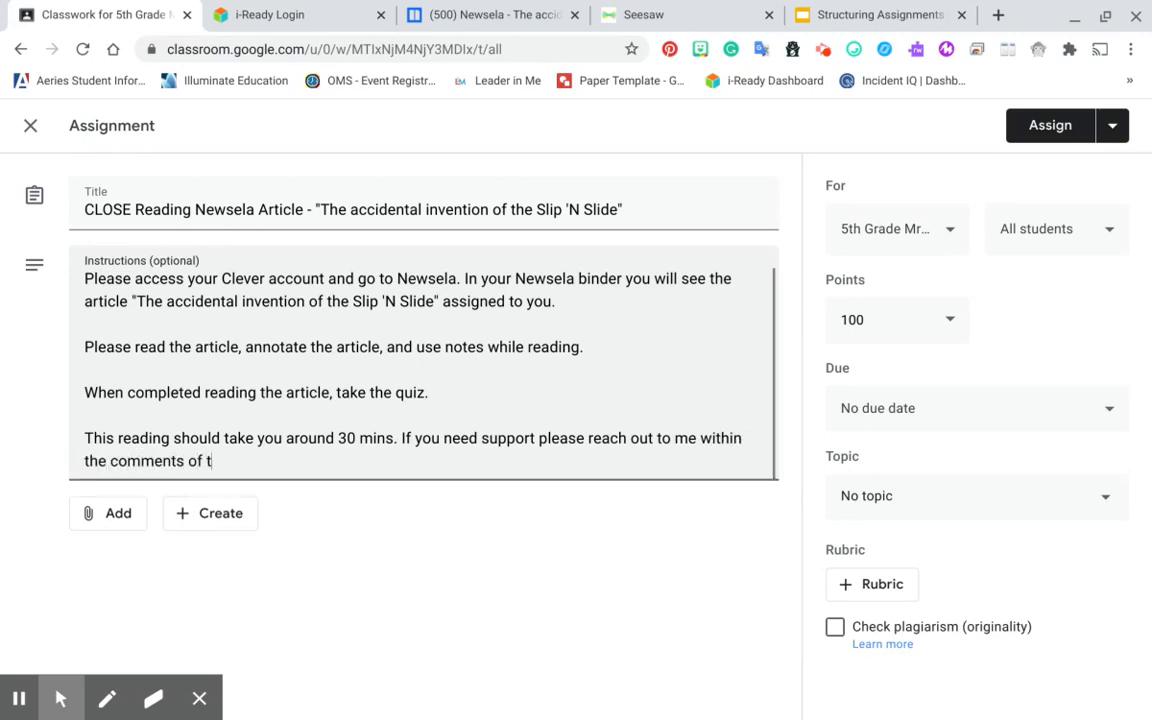
text(his assignment.)
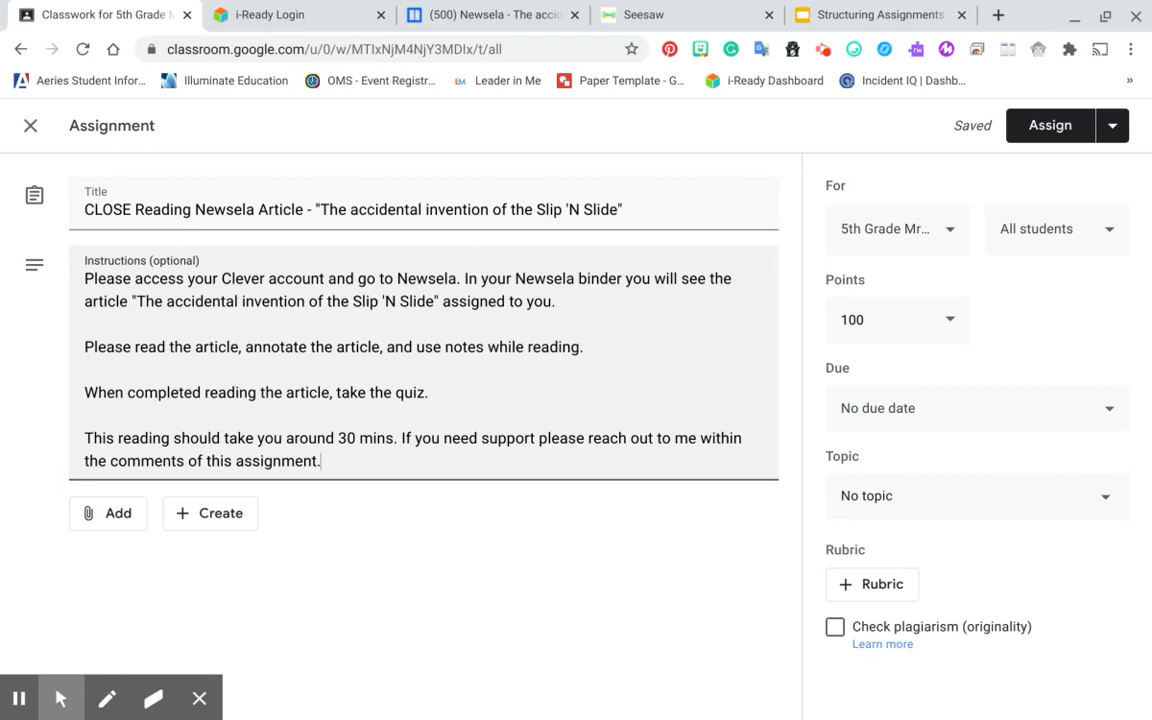
key(Return)
key(Return)
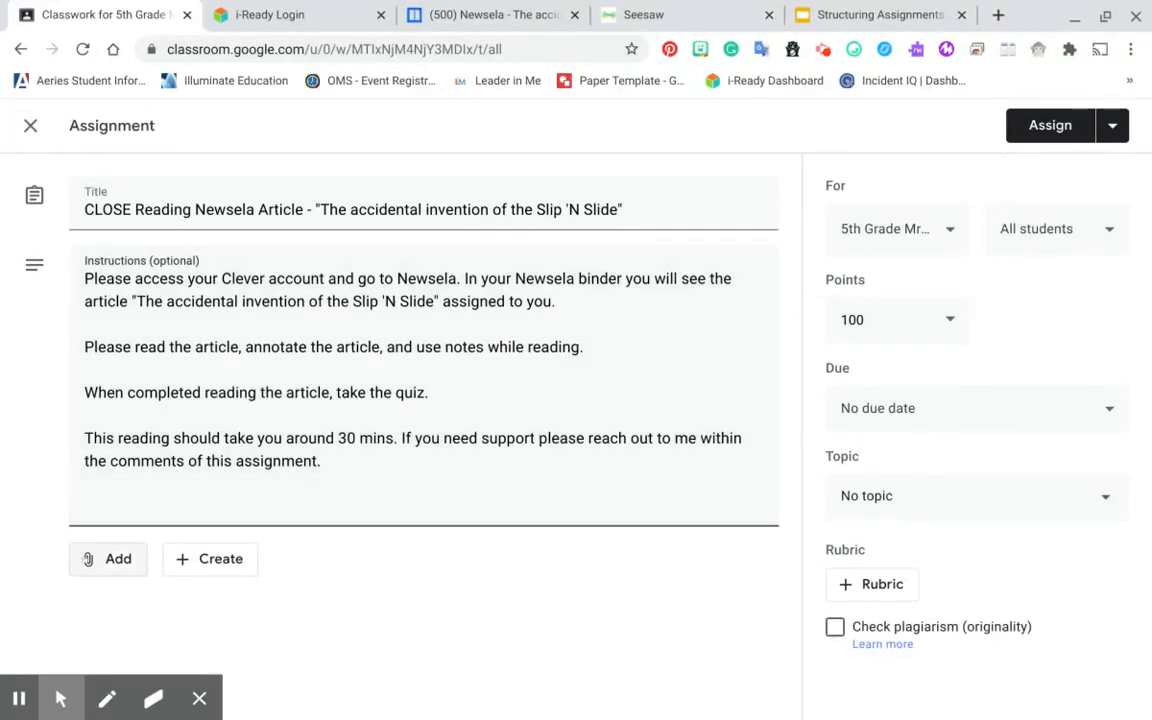
Copy the Newsela article's web address and attach it to the Classroom assignment as a link
click(88, 559)
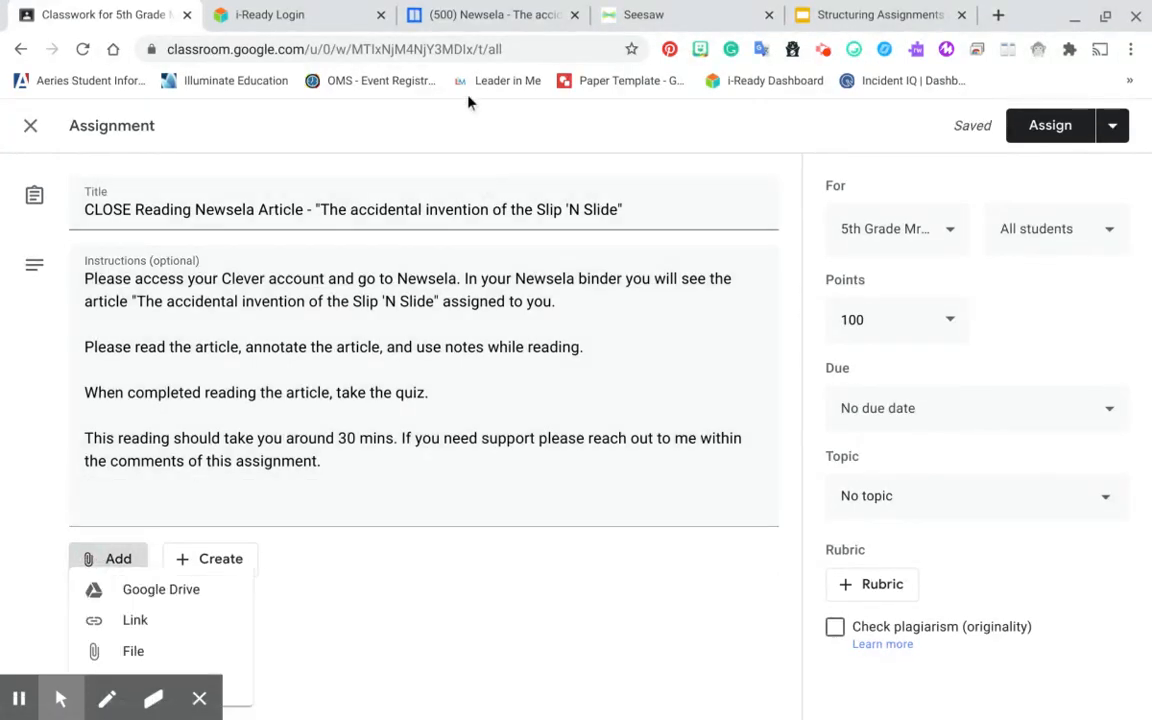
click(491, 15)
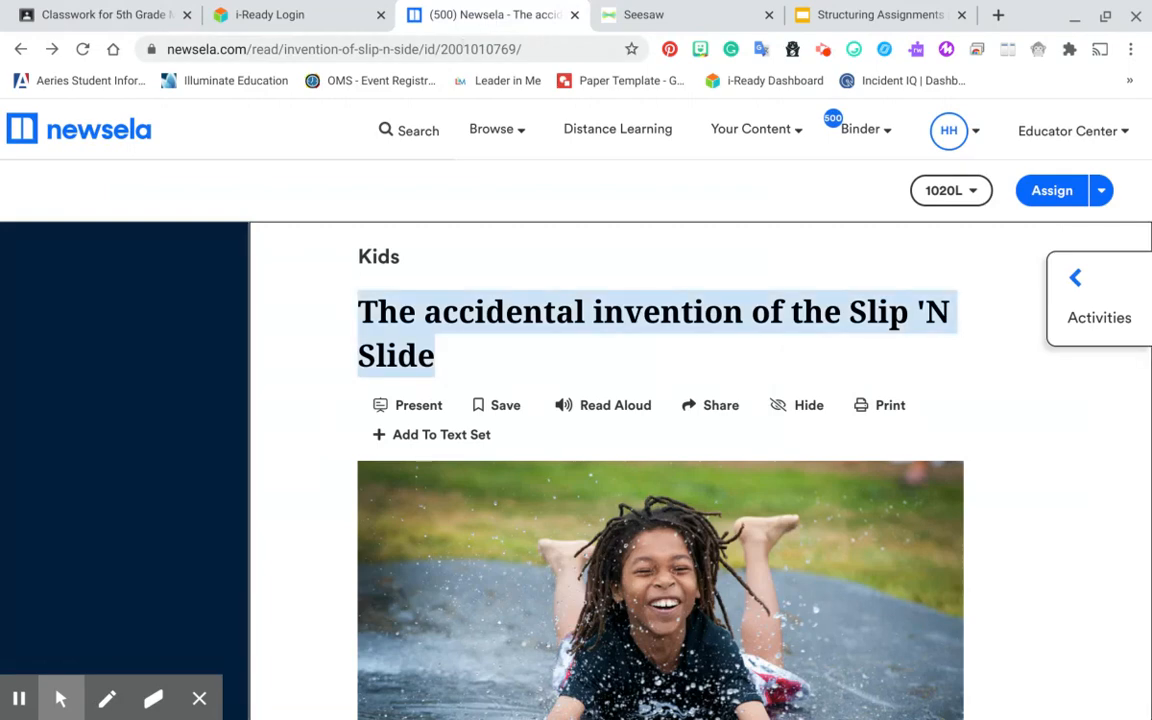
click(459, 49)
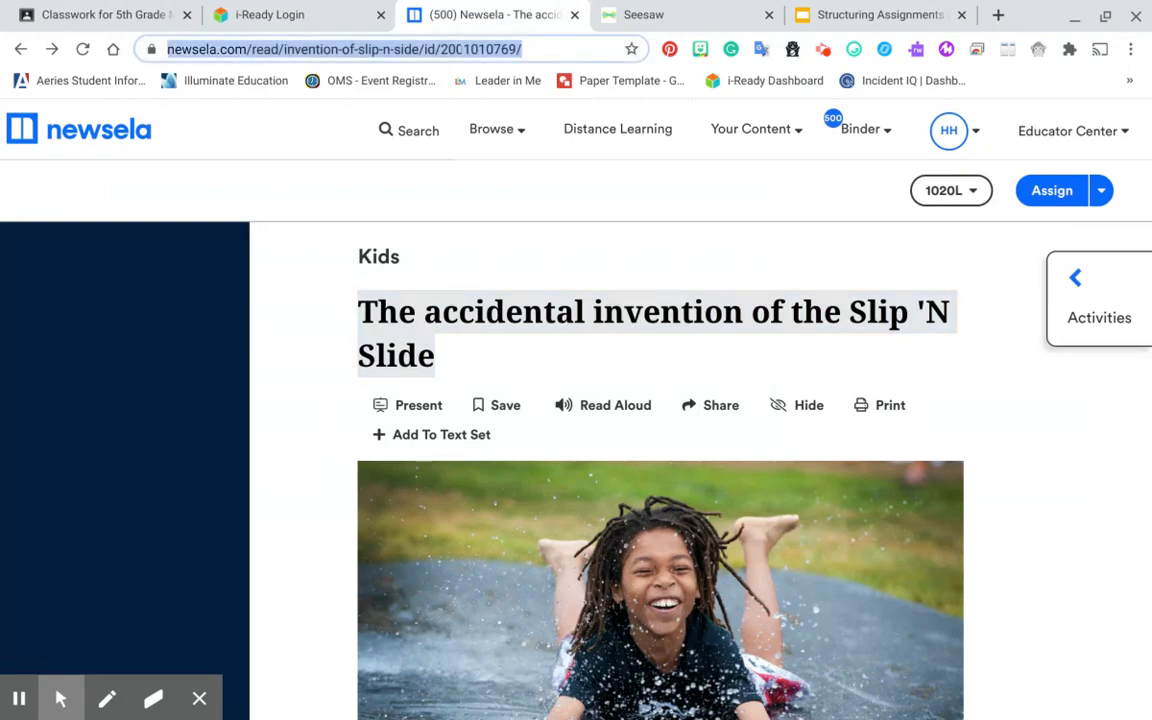
click(84, 16)
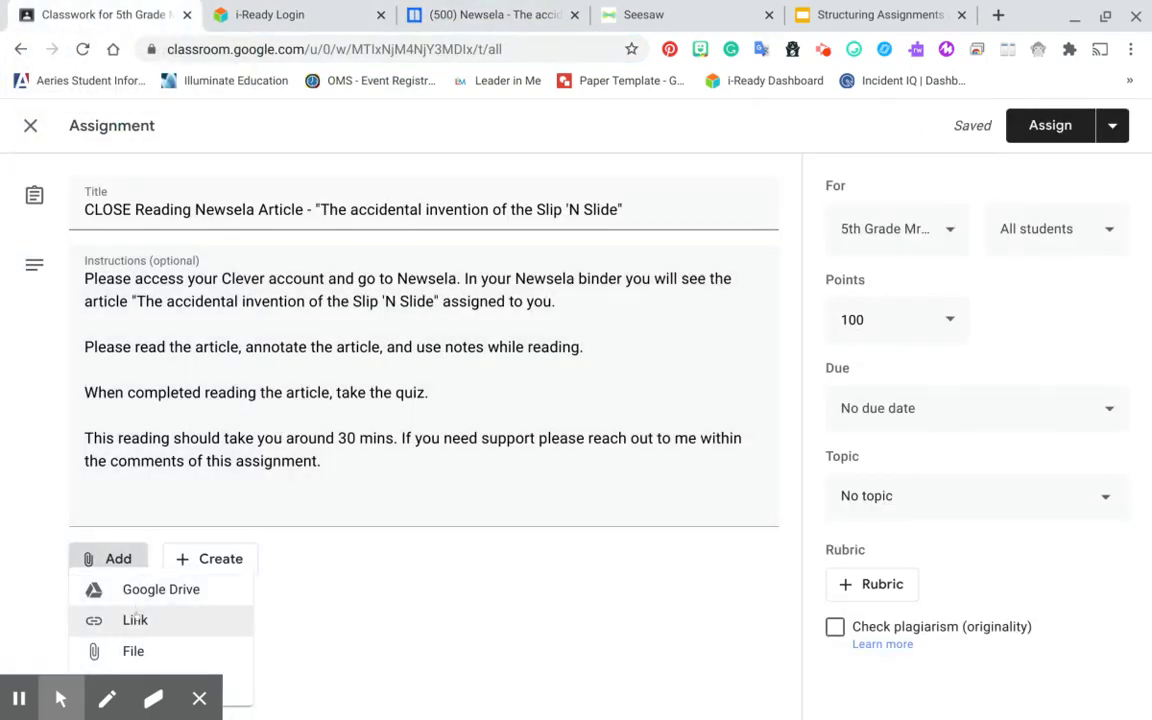
click(136, 619)
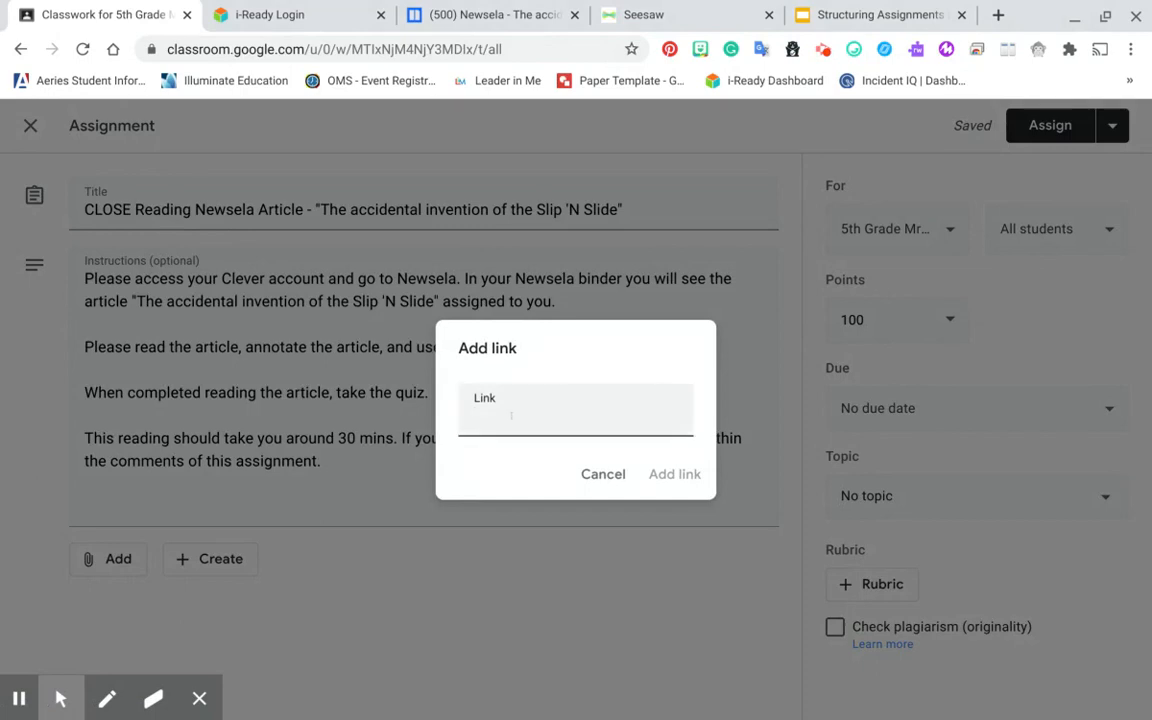
key(ctrl+v)
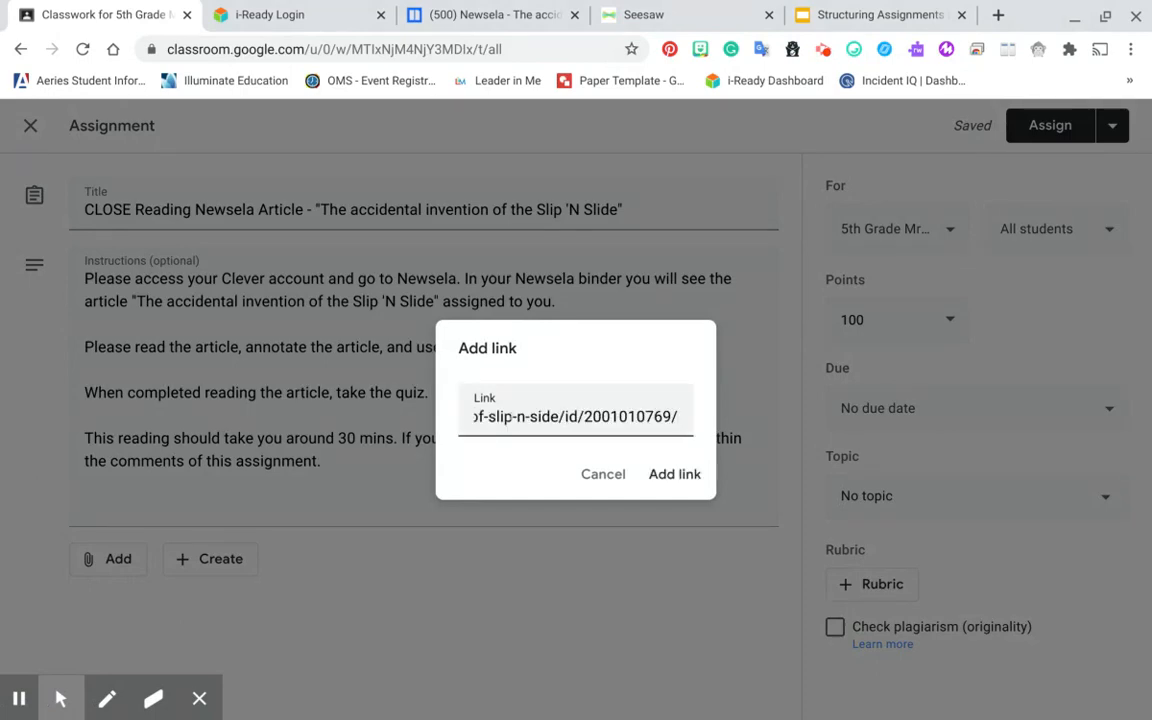
click(653, 474)
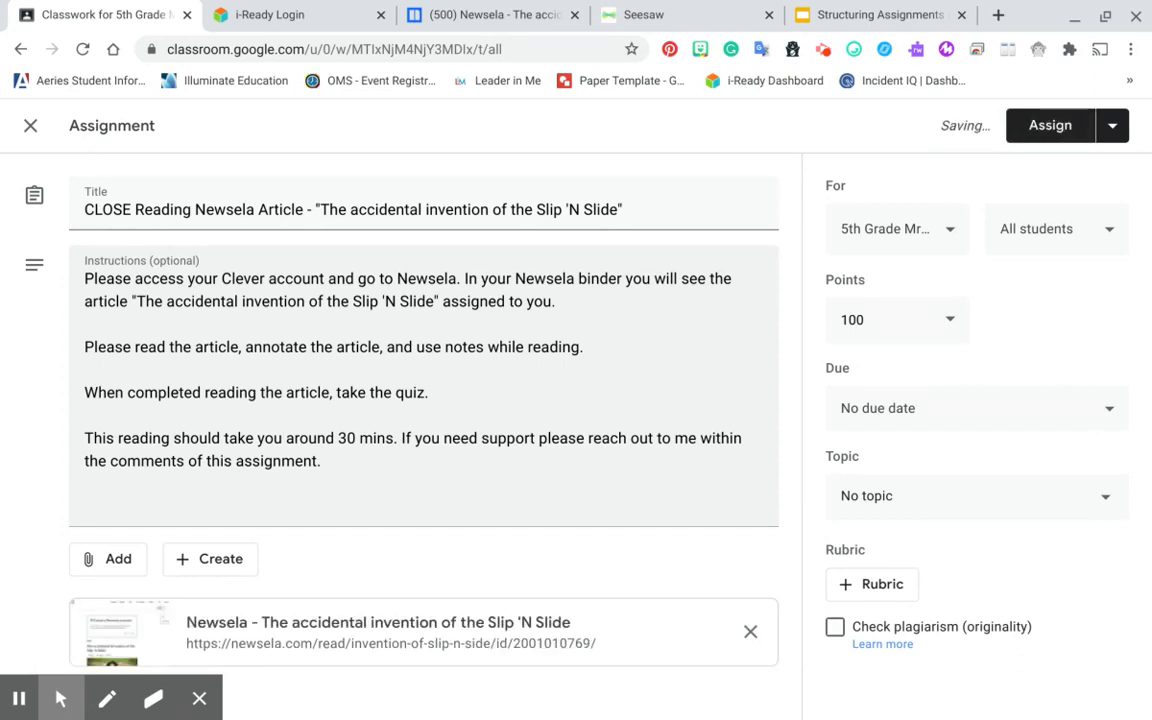
Remove the empty lines at the end of the assignment instructions
click(128, 491)
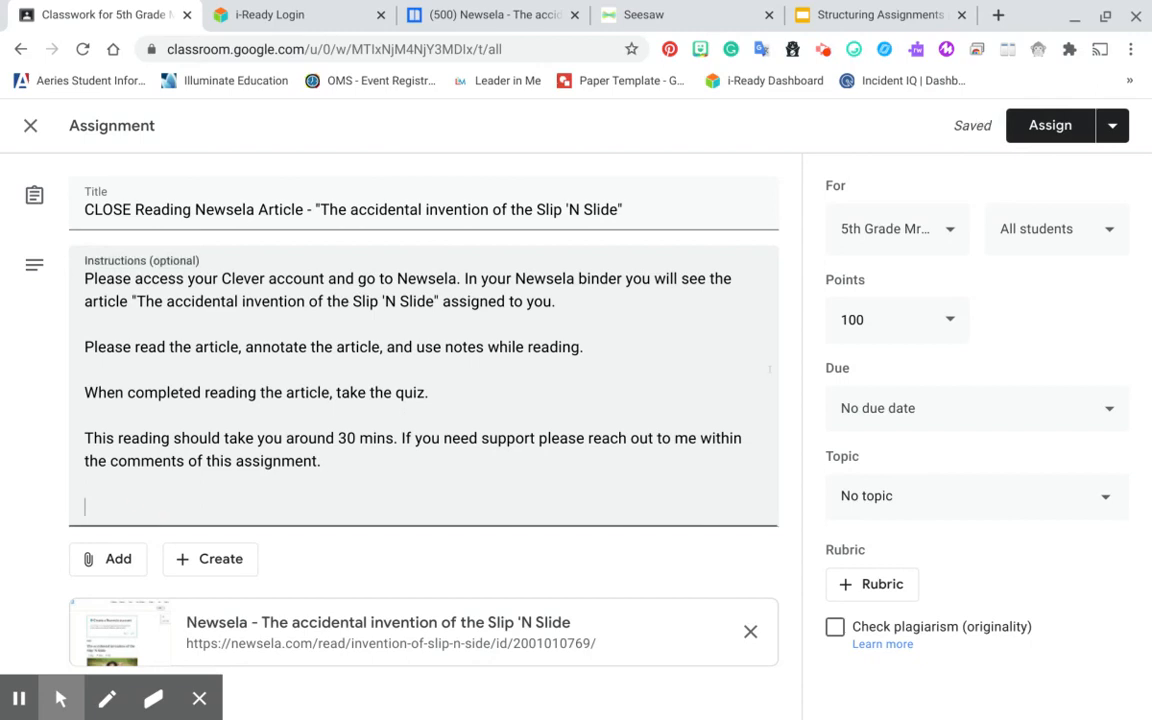
key(BackSpace)
key(BackSpace)
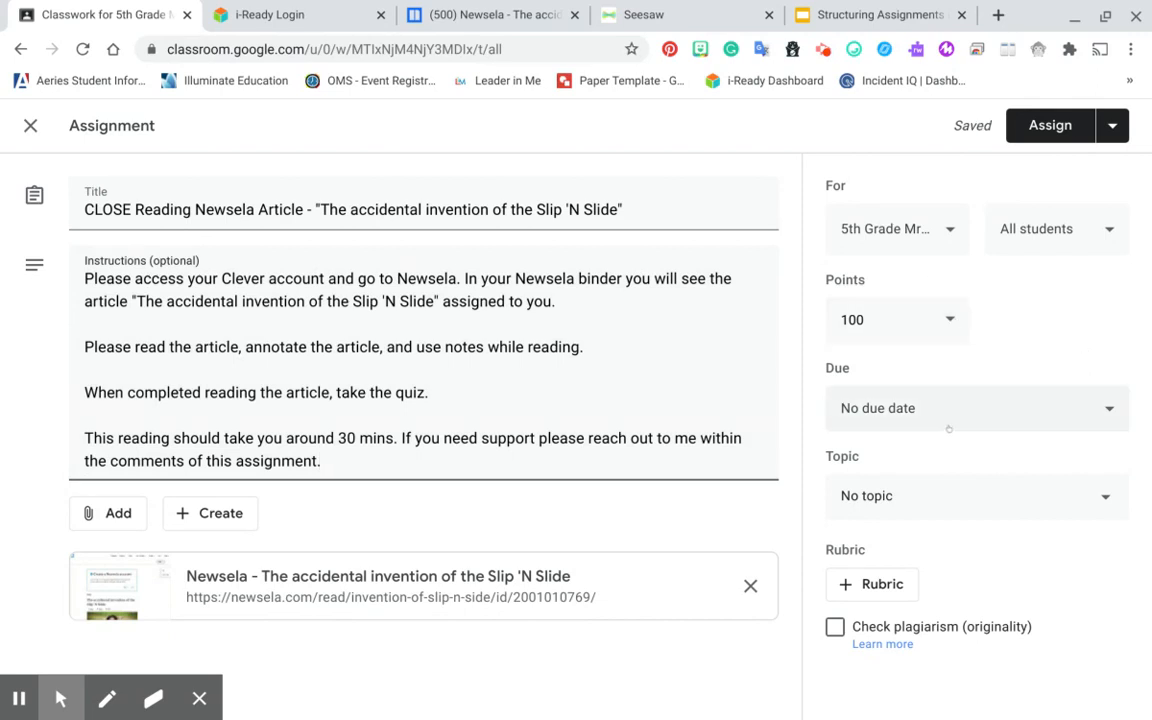
Set the assignment's due date to Aug 14, 2020
click(856, 395)
click(985, 484)
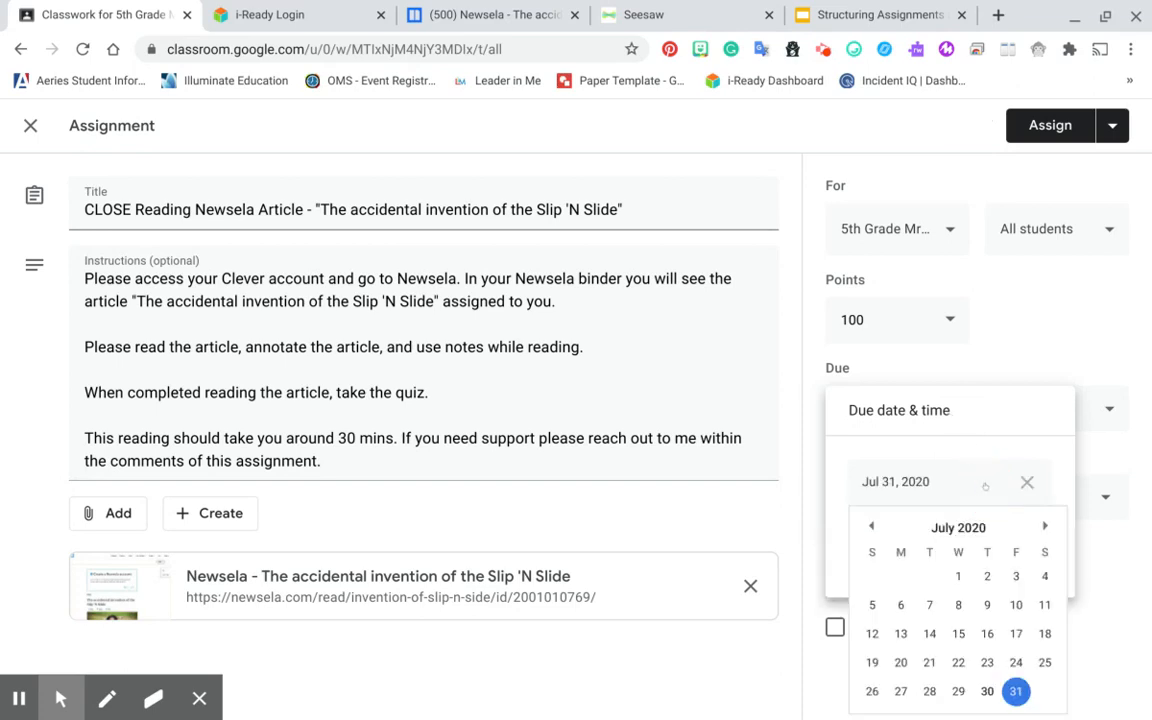
click(1044, 526)
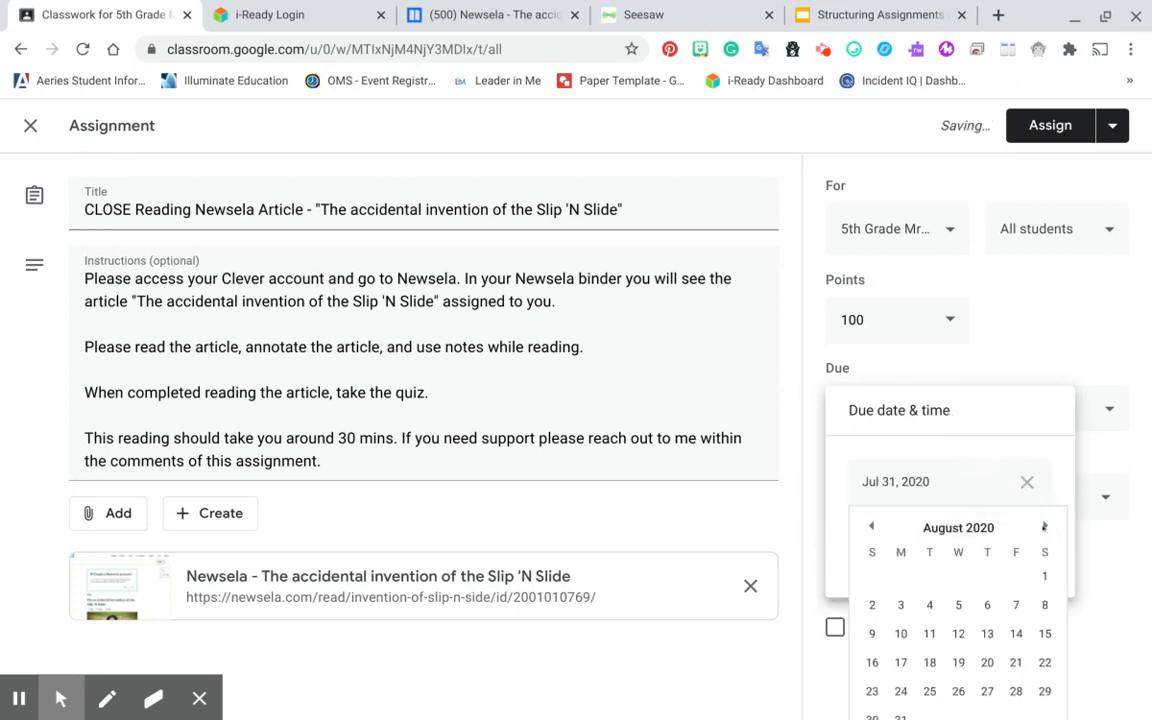
click(1016, 632)
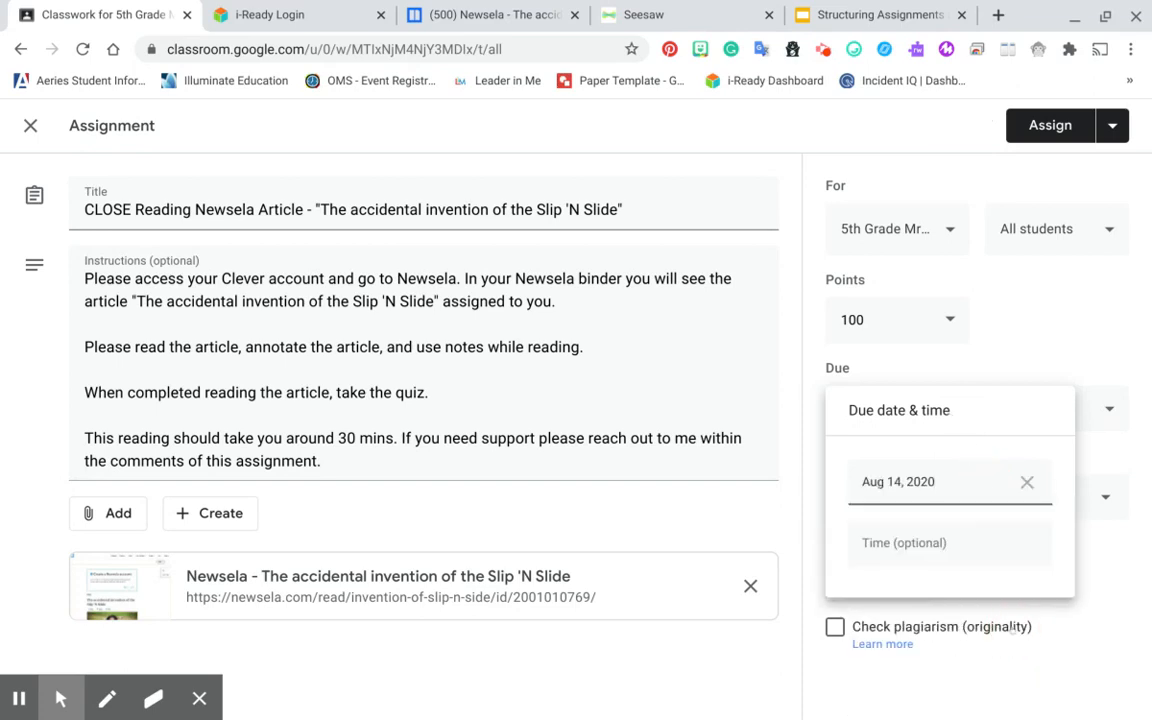
File the CLOSE Reading Newsela assignment under the ELA - Reading topic and assign it to the class
click(1126, 593)
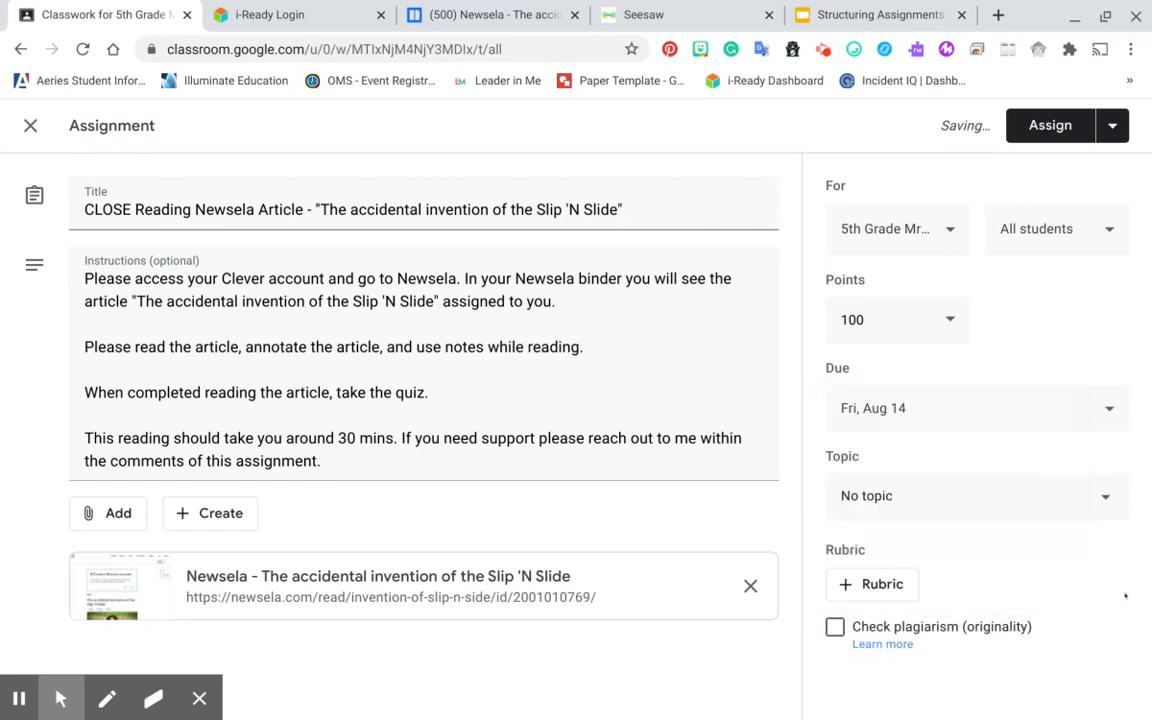
click(1006, 515)
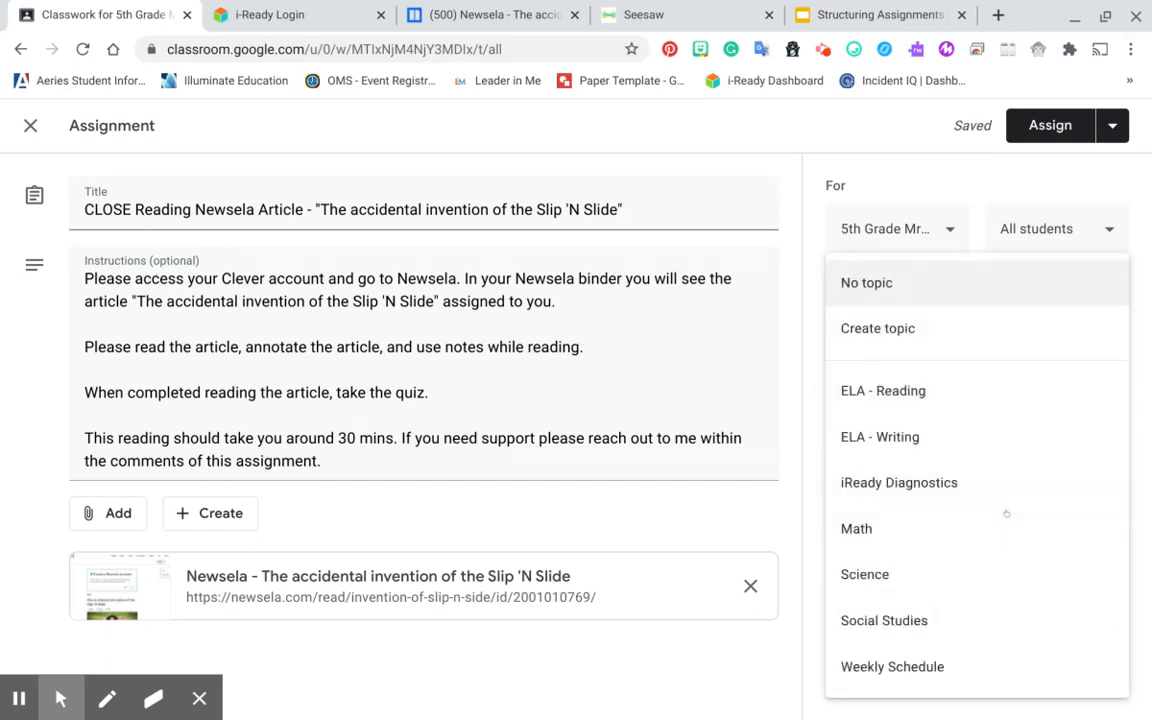
click(924, 402)
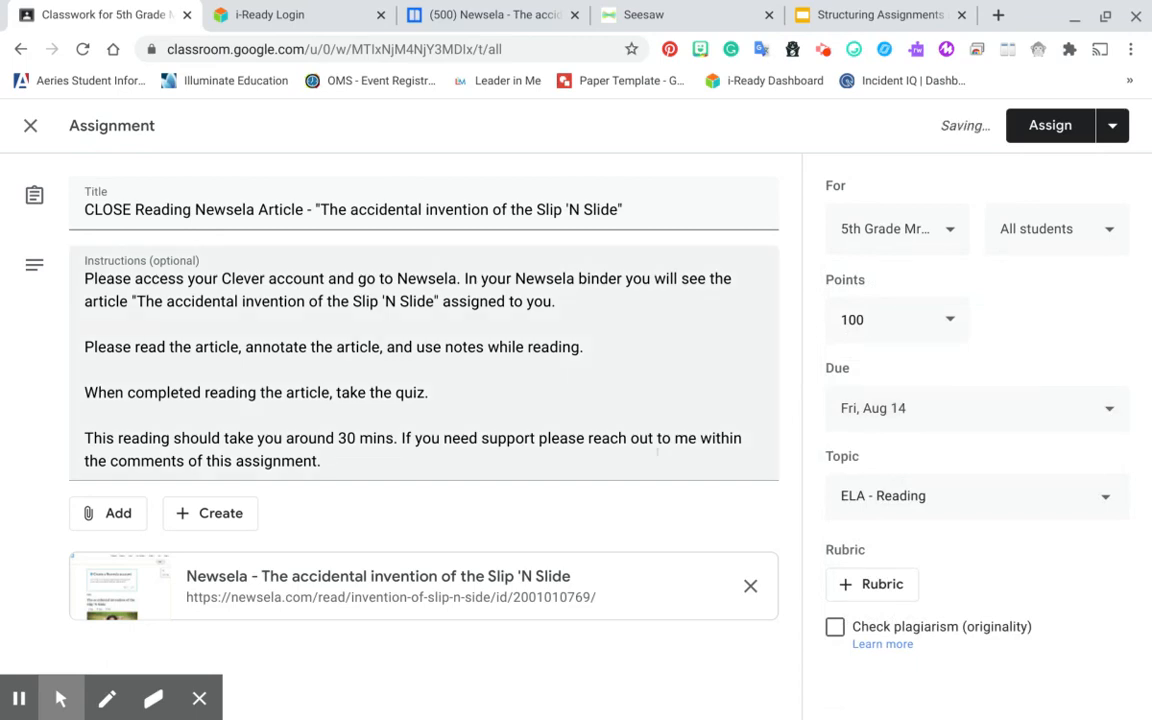
click(1050, 128)
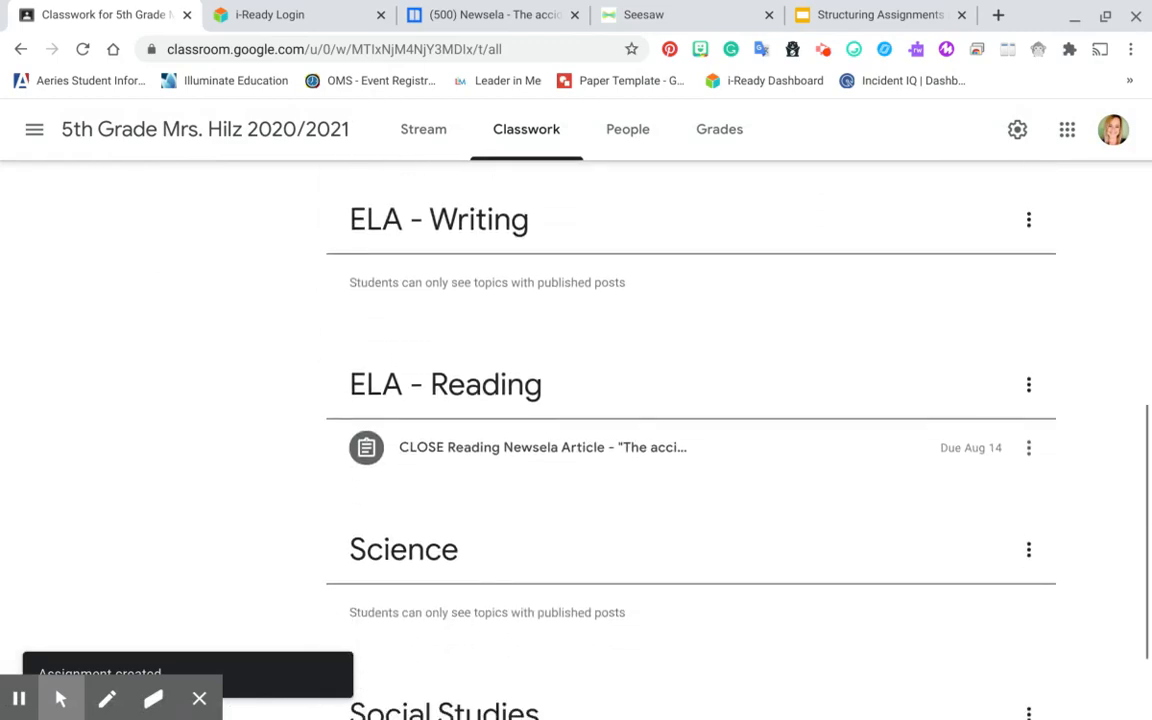
Review the posted CLOSE Reading Newsela Article assignment and its instructions under the ELA - Reading topic
scroll(1022, 343, up, 7)
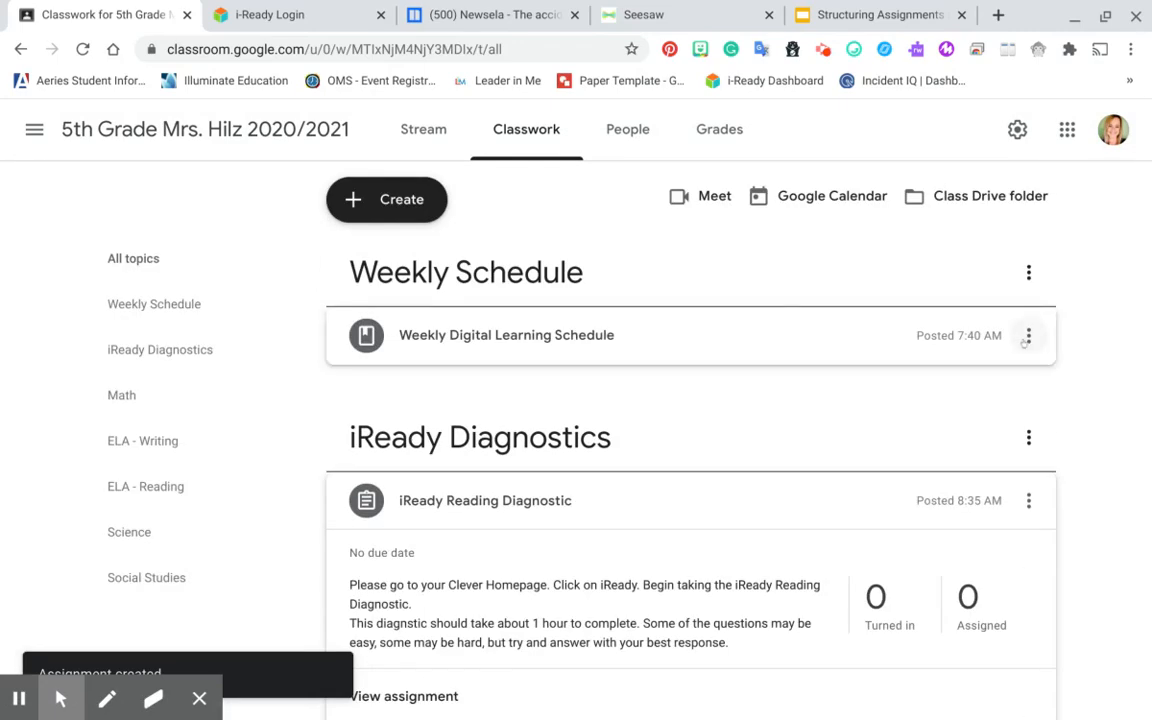
scroll(1025, 342, down, 7)
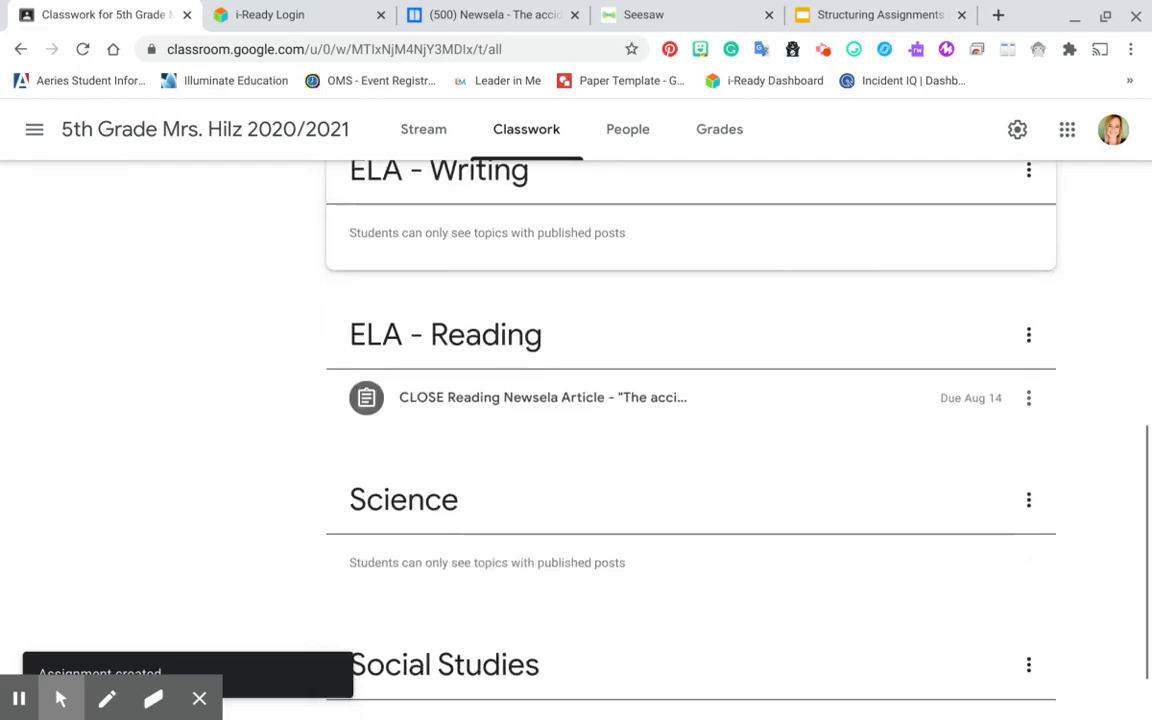
click(623, 400)
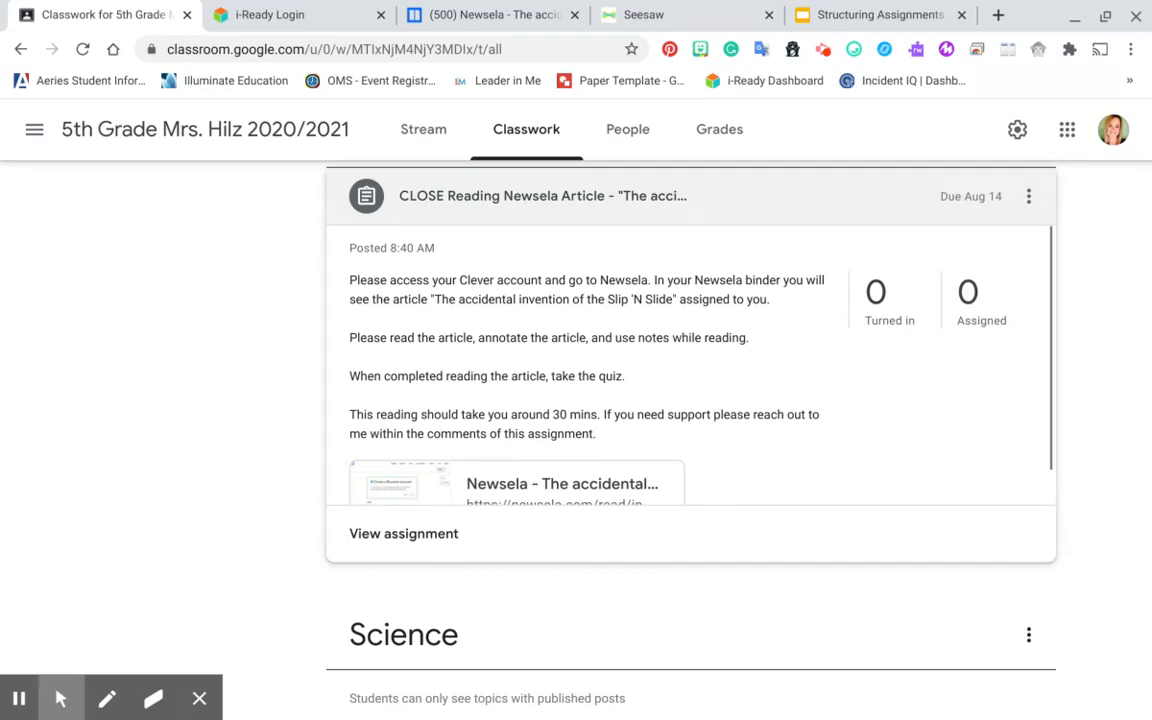
scroll(690, 400, up, 3)
scroll(690, 400, down, 4)
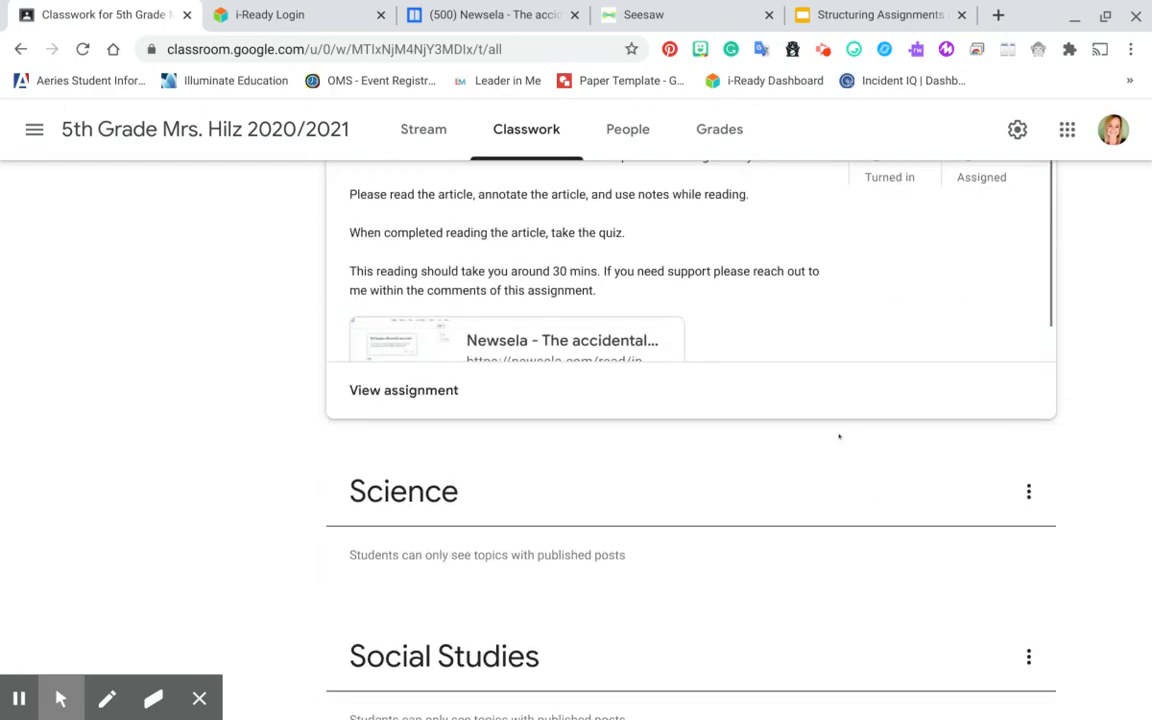
scroll(1079, 404, up, 3)
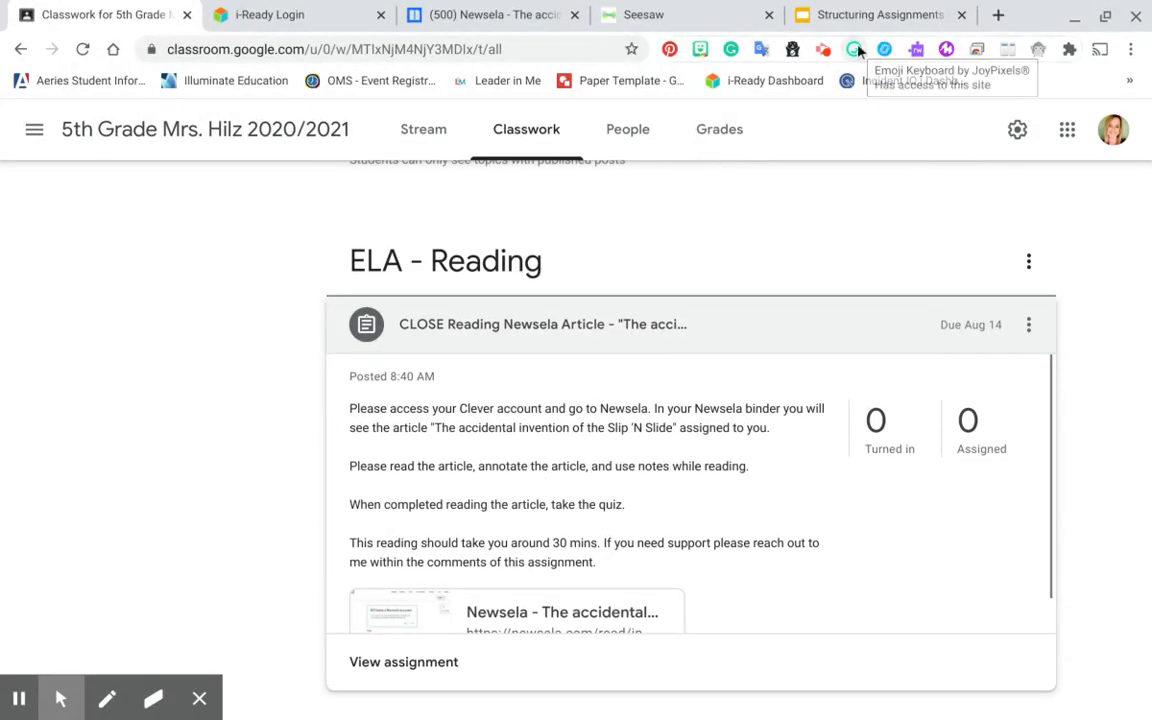
Switch to Seesaw and copy the share link of the "See, Think, Wonder" activity
click(684, 20)
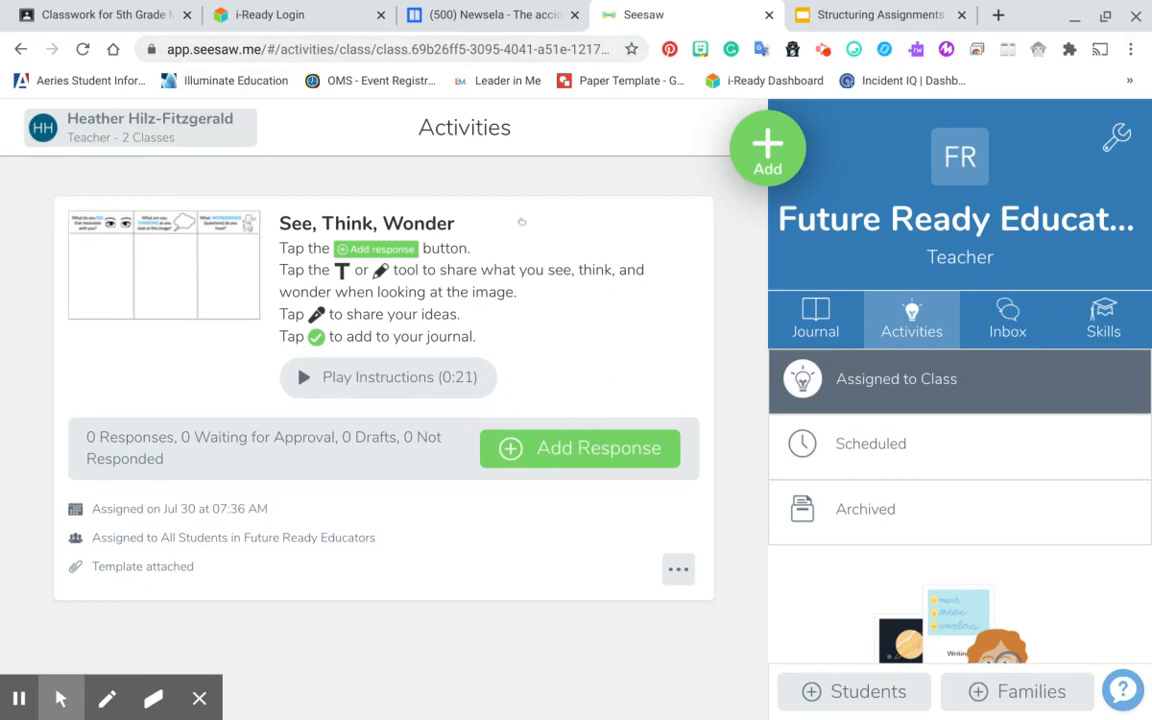
click(754, 168)
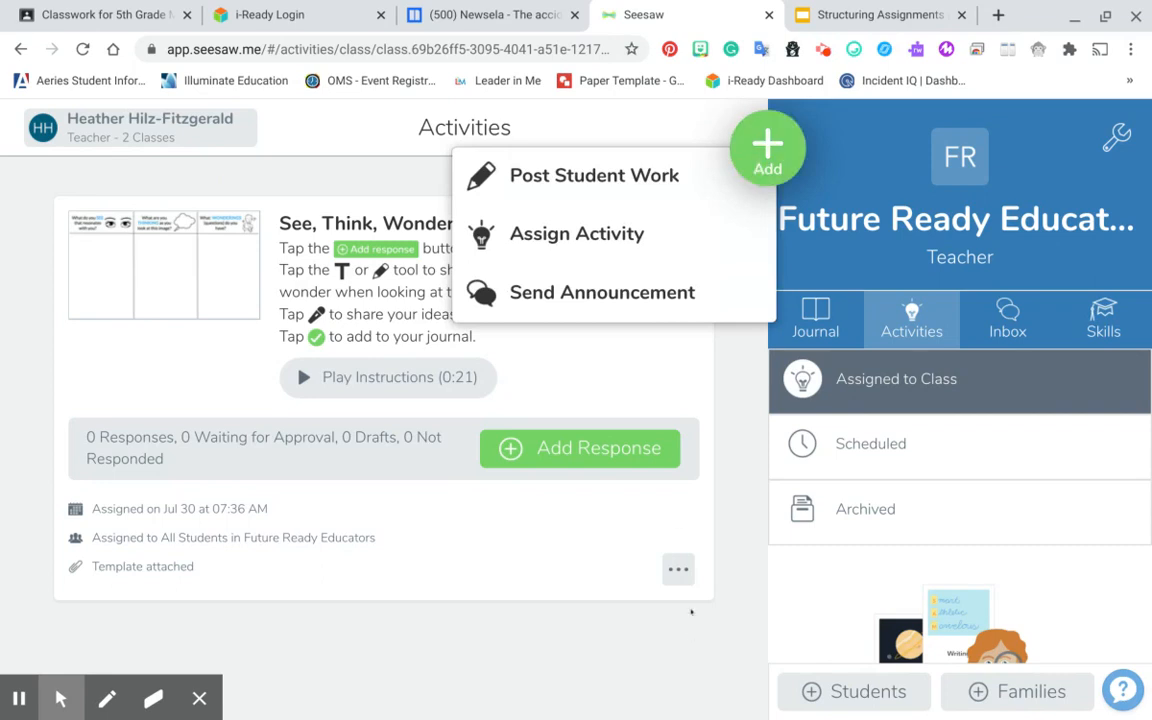
click(678, 570)
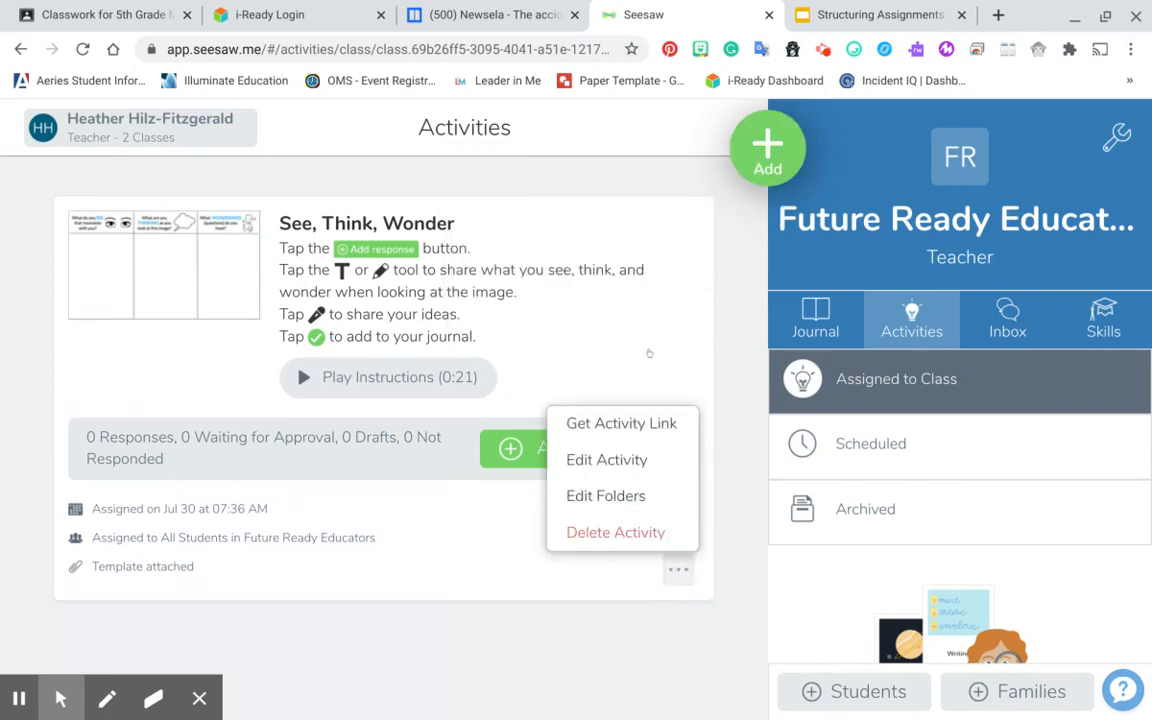
click(632, 423)
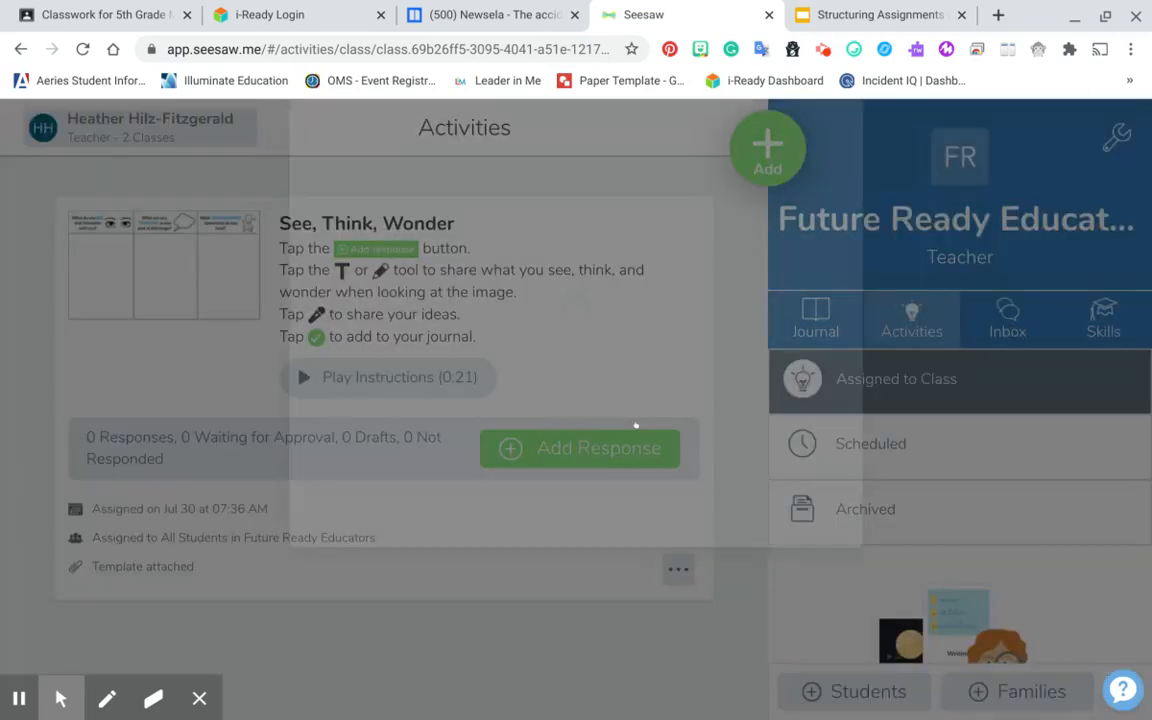
click(560, 550)
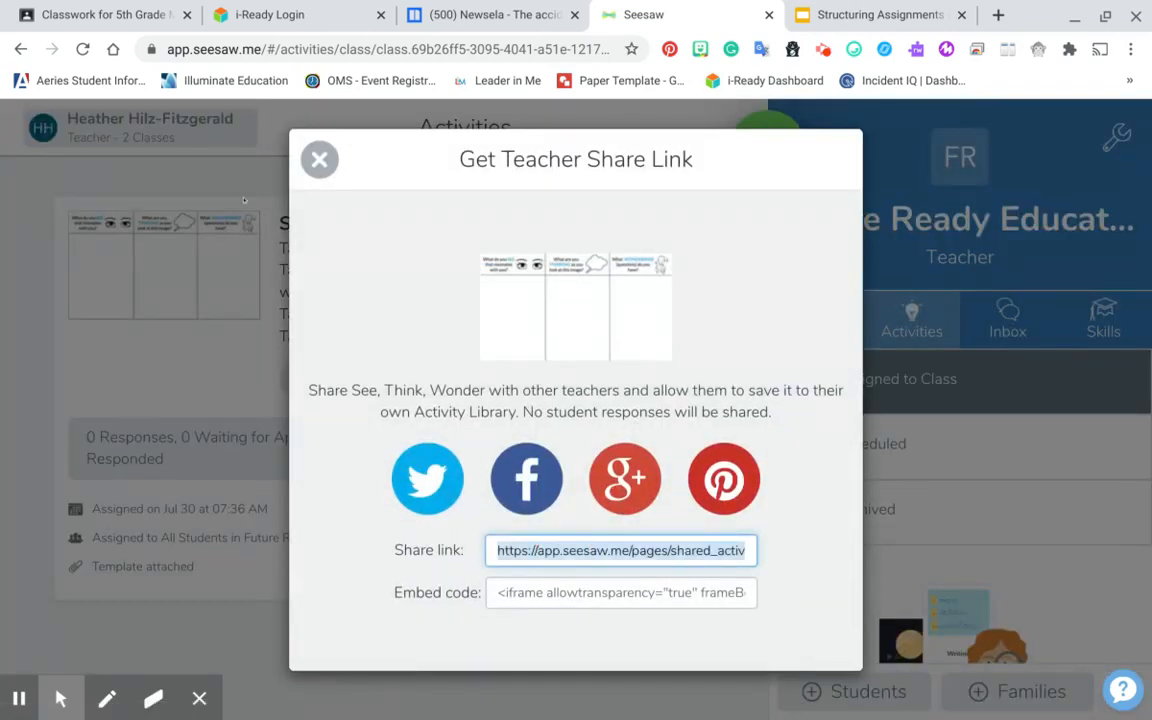
Return to Google Classroom and create a new assignment titled "Reflection of Reading"
click(95, 14)
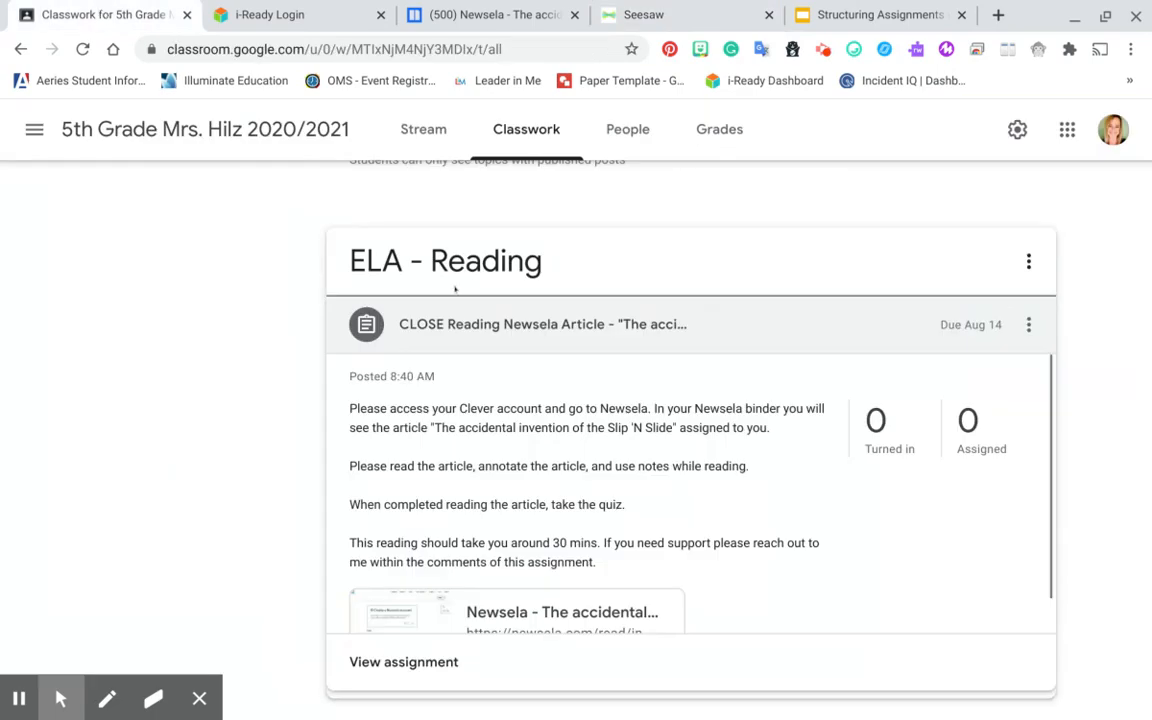
scroll(455, 289, down, 4)
scroll(455, 290, up, 5)
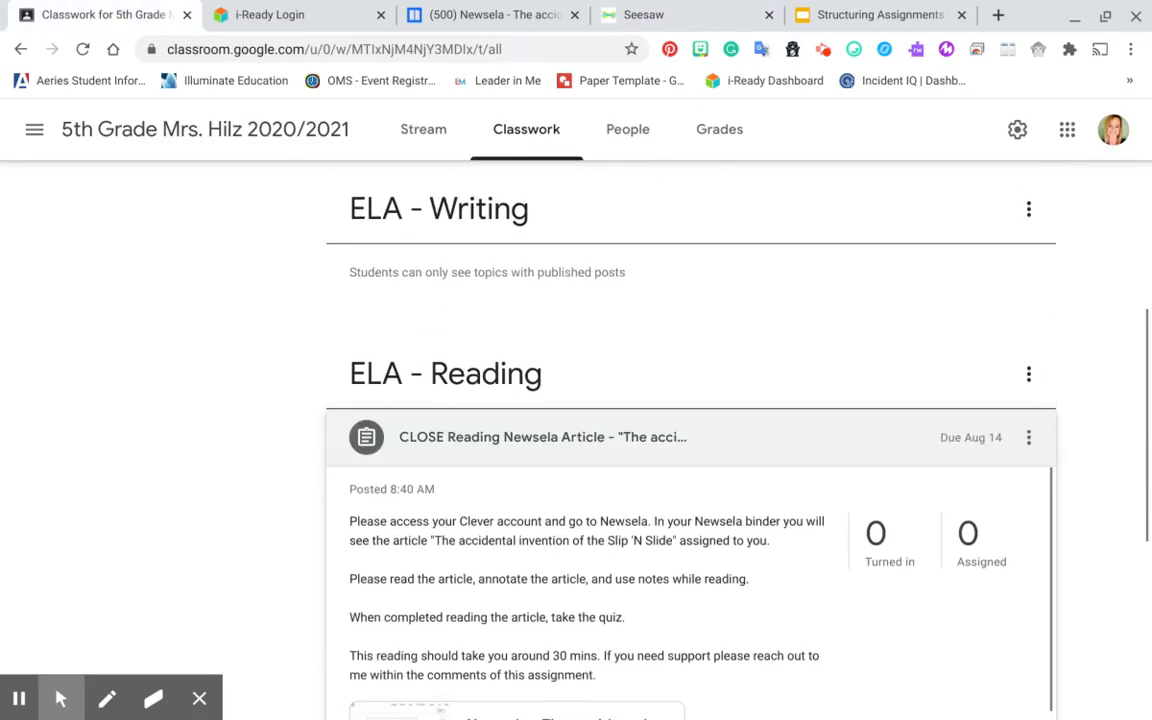
scroll(555, 363, up, 5)
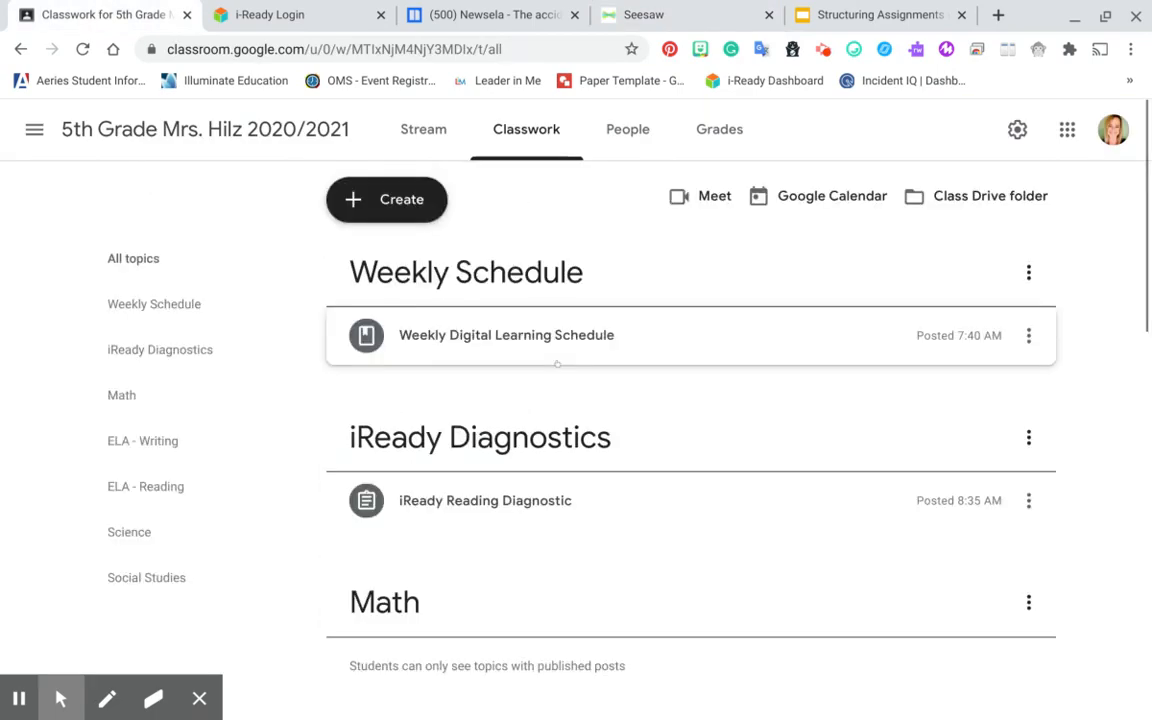
click(403, 203)
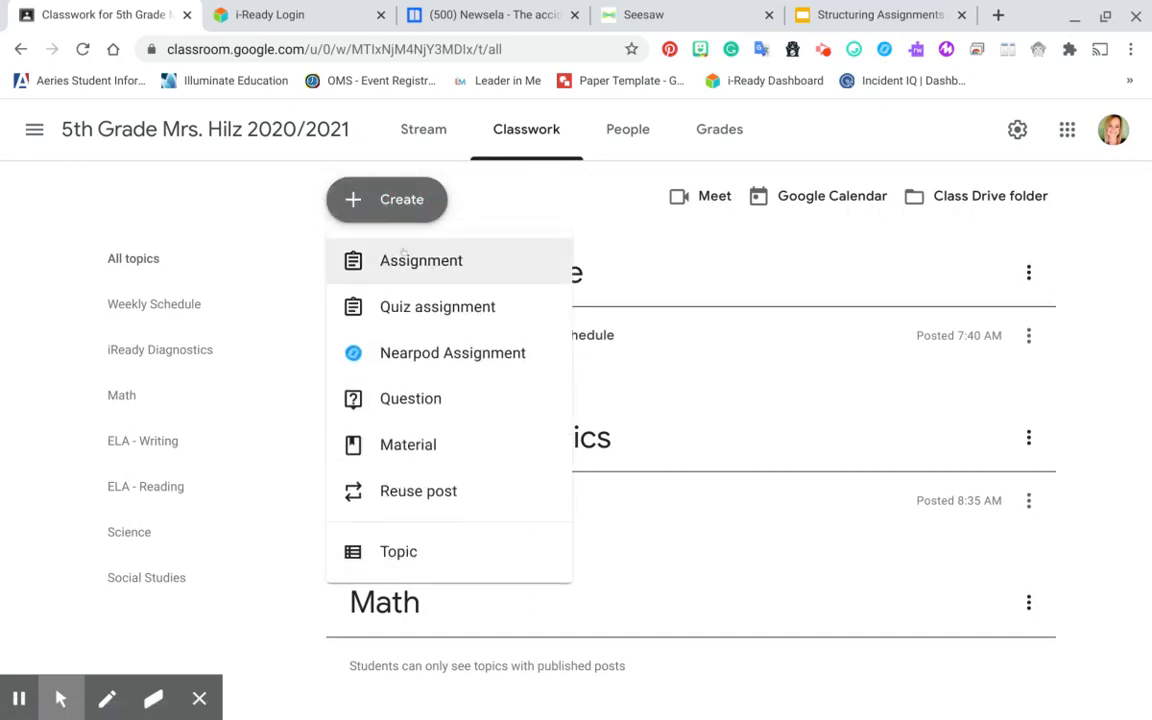
click(403, 255)
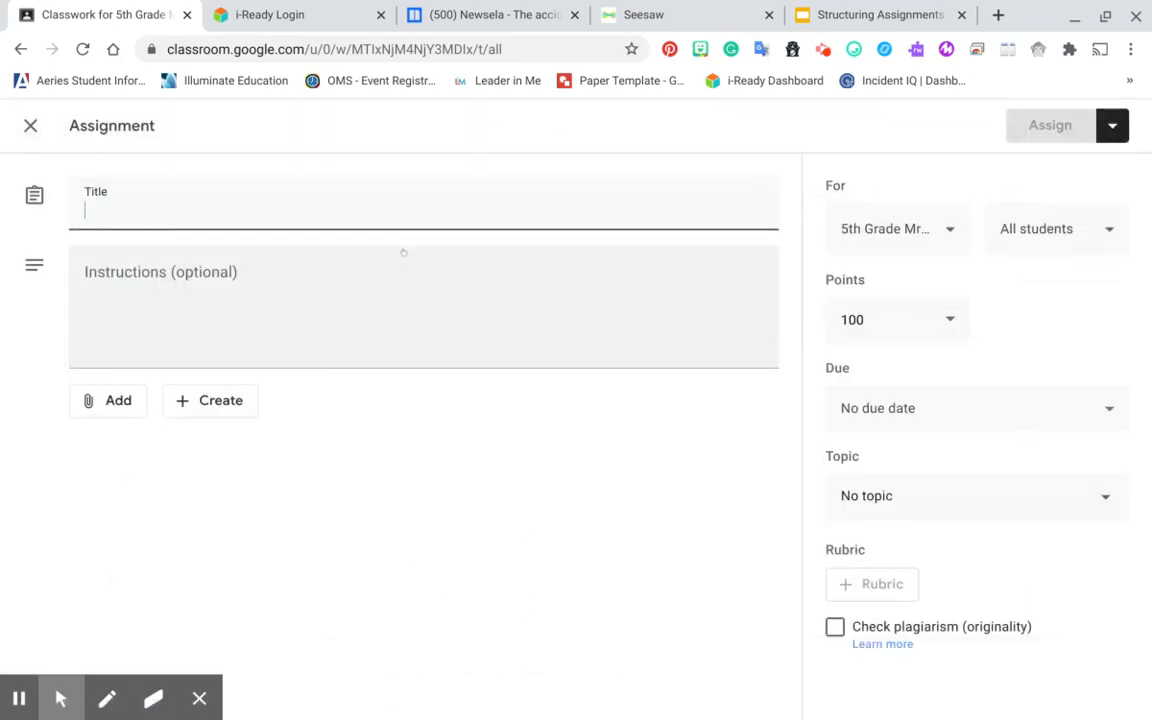
text(Refle)
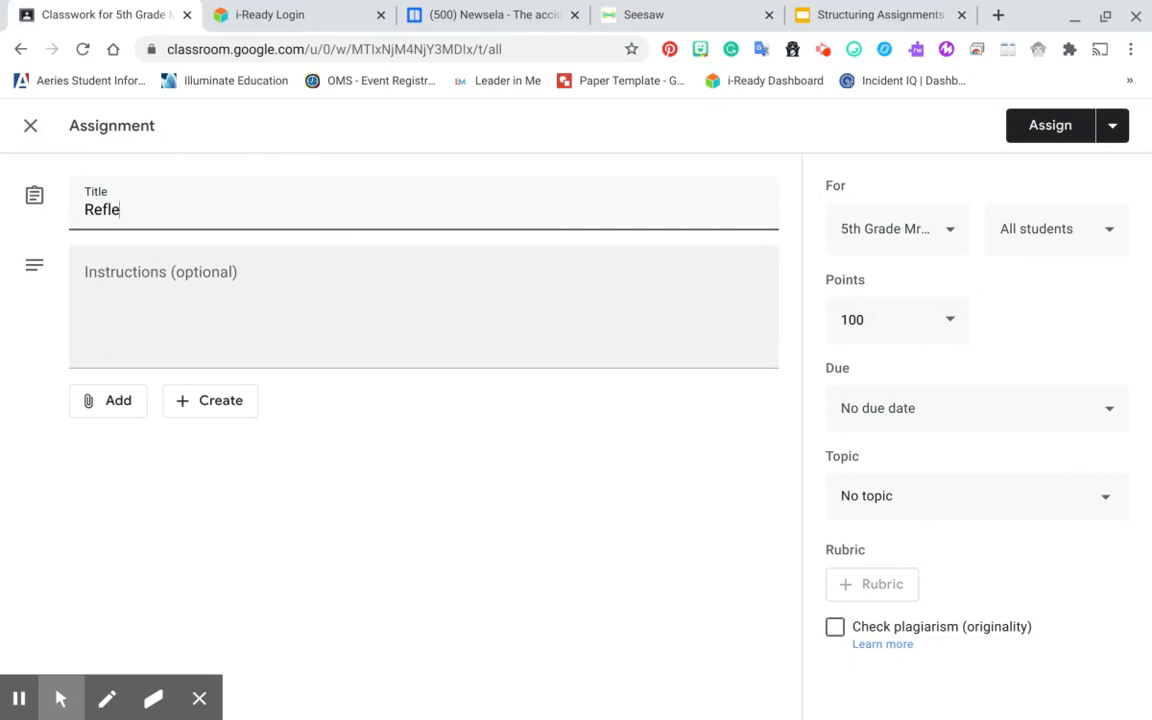
text(ction of Reading)
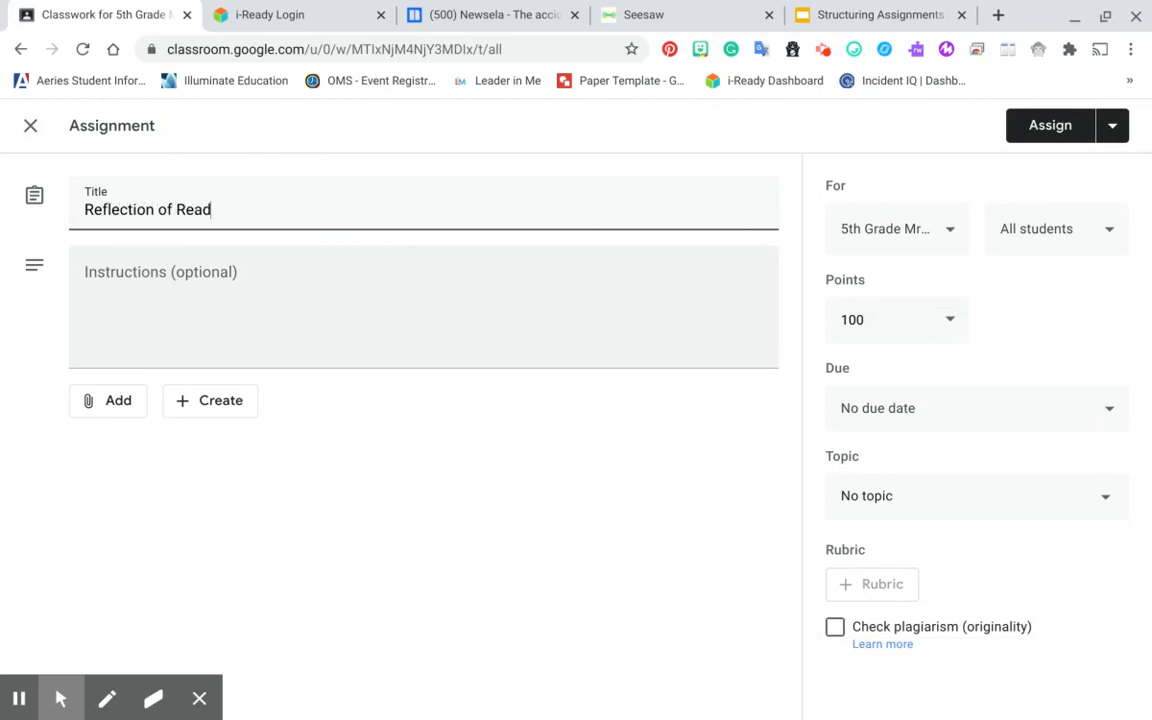
Enter the instructions "Please continue your reading response with the Seesaw Activity. Click the link below to complete the activity."
click(304, 261)
text(Please )
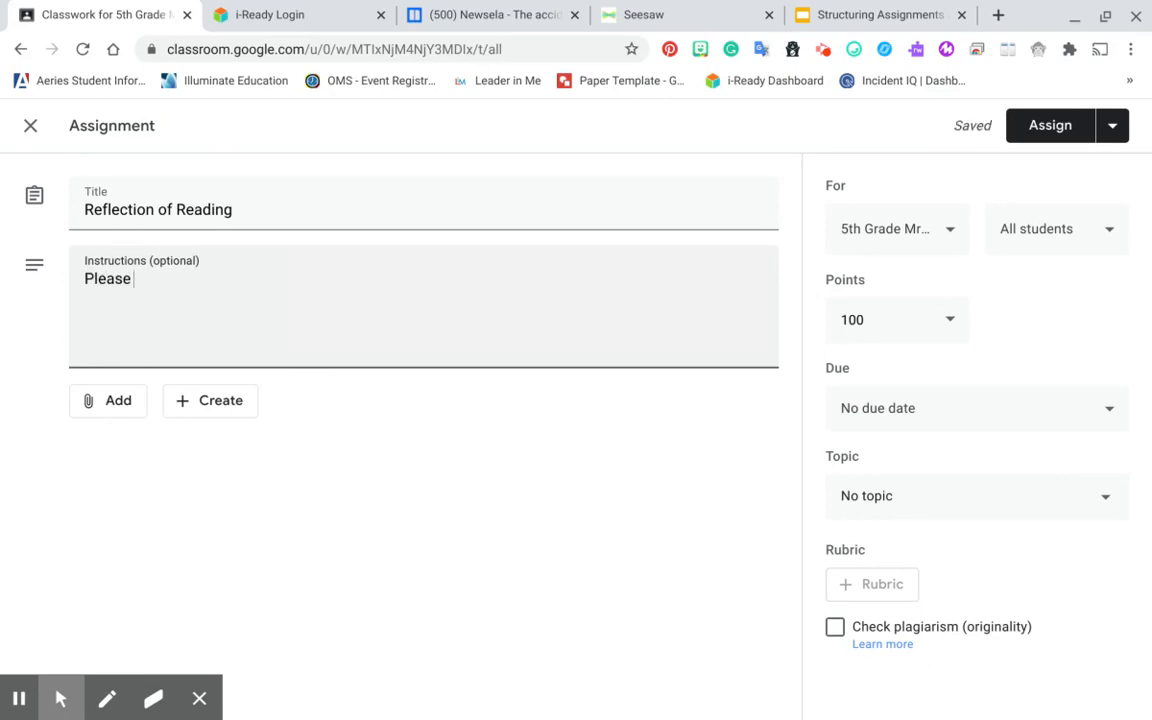
text(contin)
text(e you )
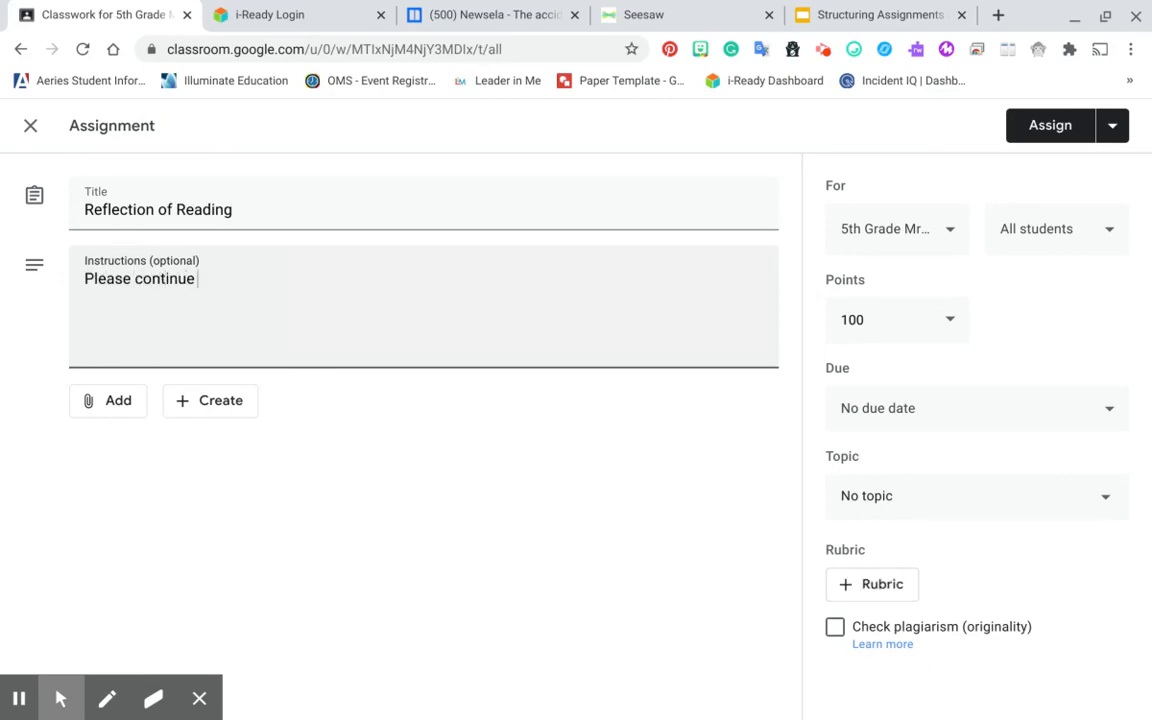
text(r reading )
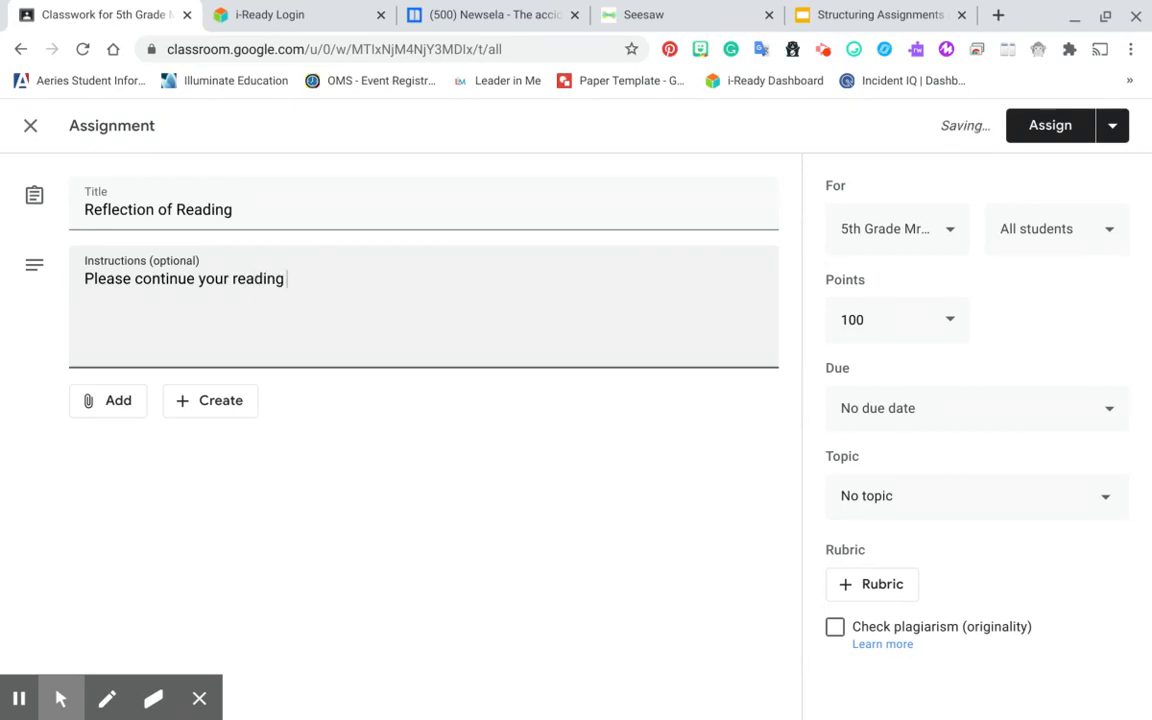
text(reposnse)
key(BackSpace)
key(BackSpace)
key(BackSpace)
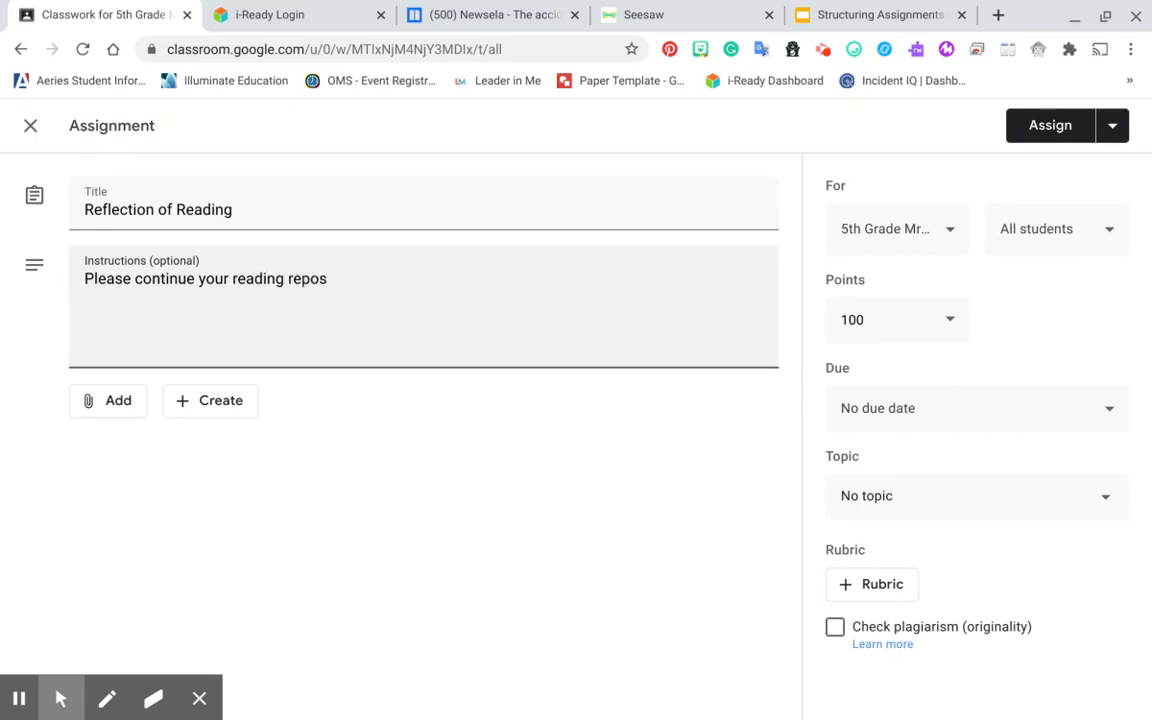
key(BackSpace)
key(BackSpace)
text(s)
key(BackSpace)
key(BackSpace)
text(sp)
text(nse)
key(BackSpace)
key(BackSpace)
key(BackSpace)
text(onse with the See)
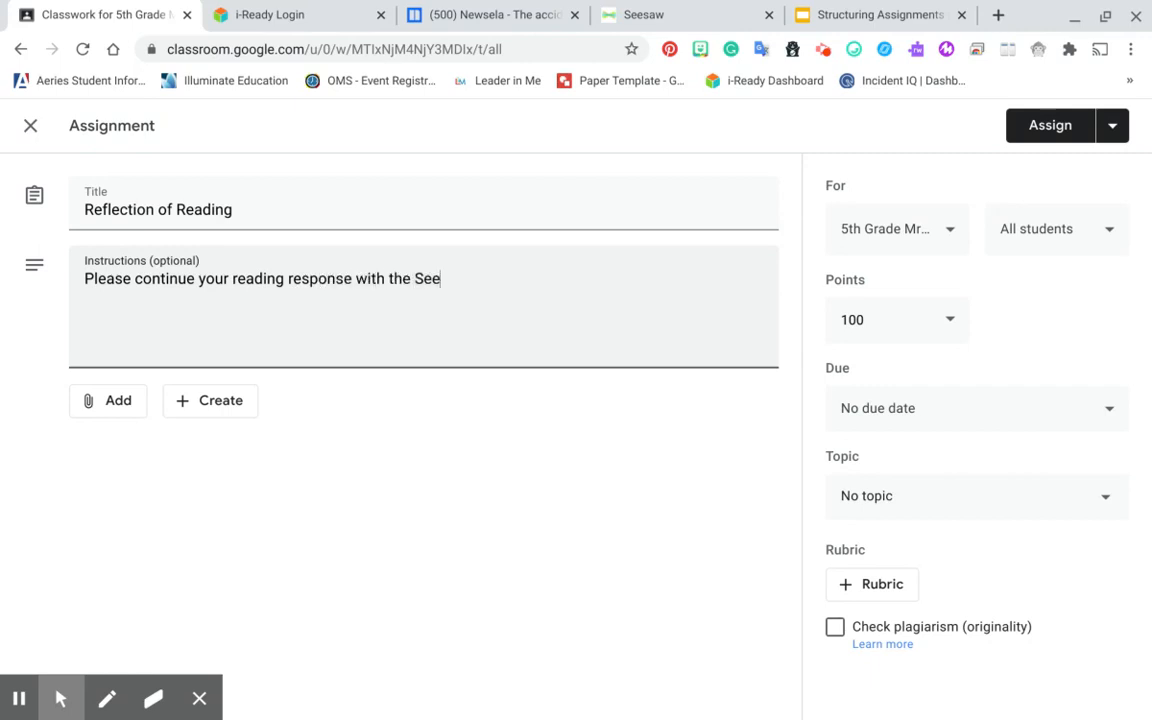
text(saw Activity. Cl)
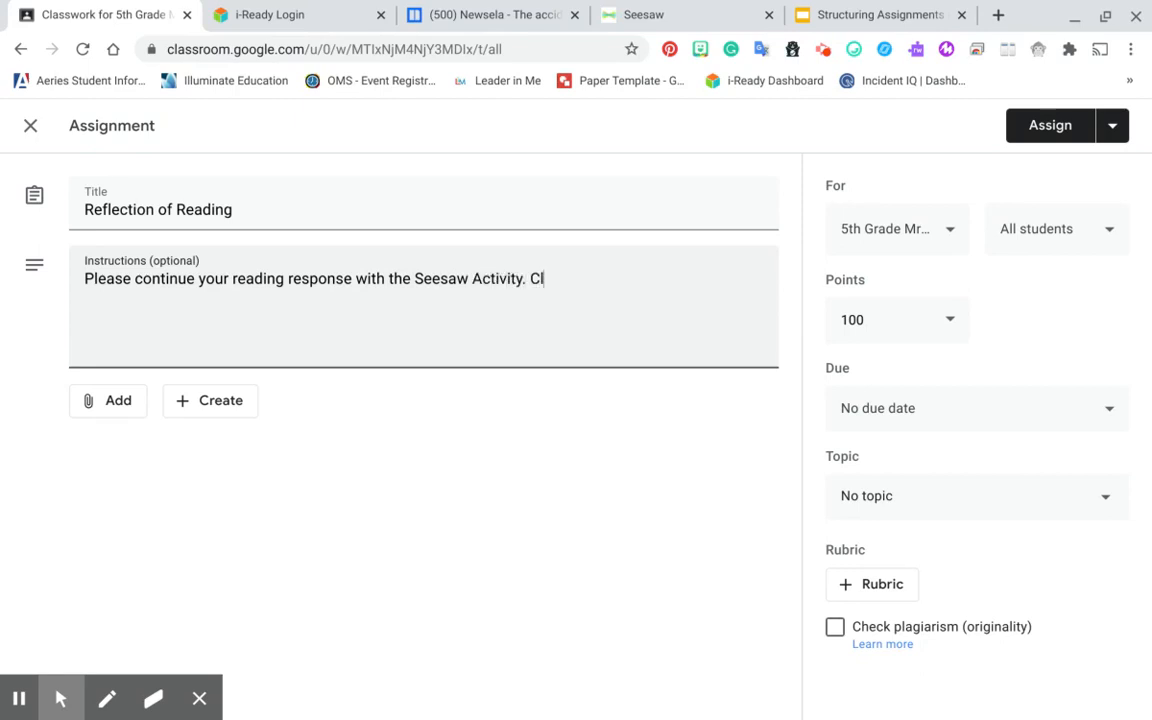
text(ick the link below to )
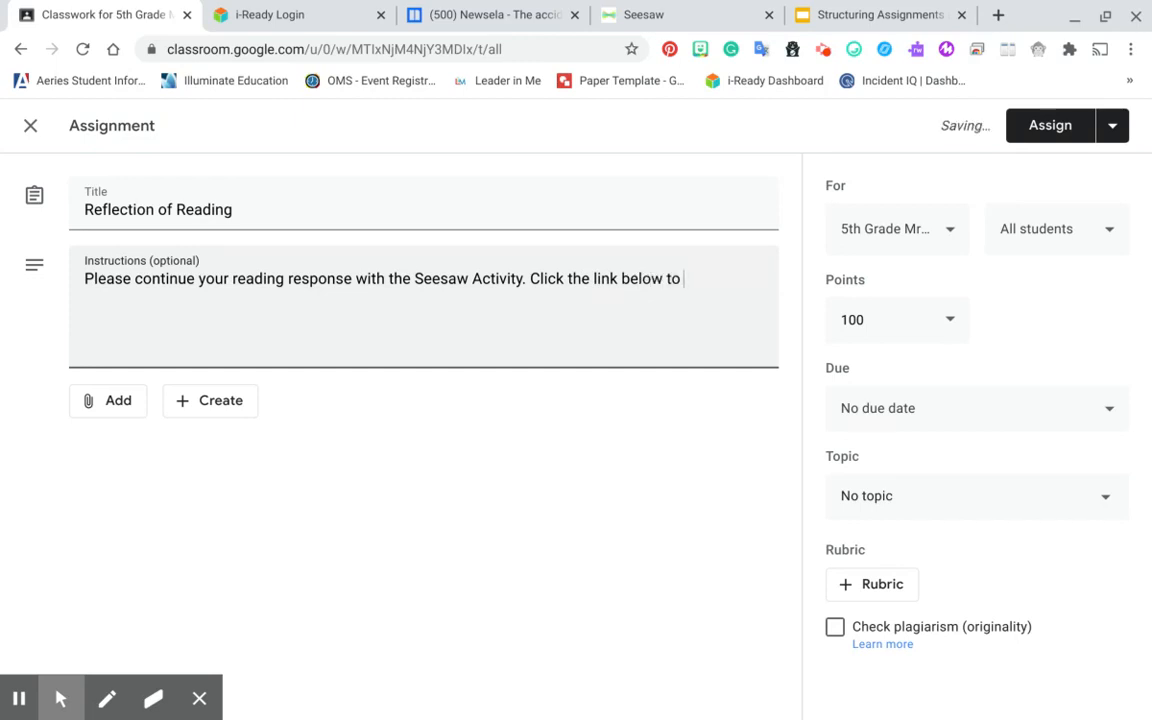
text(complete the ac)
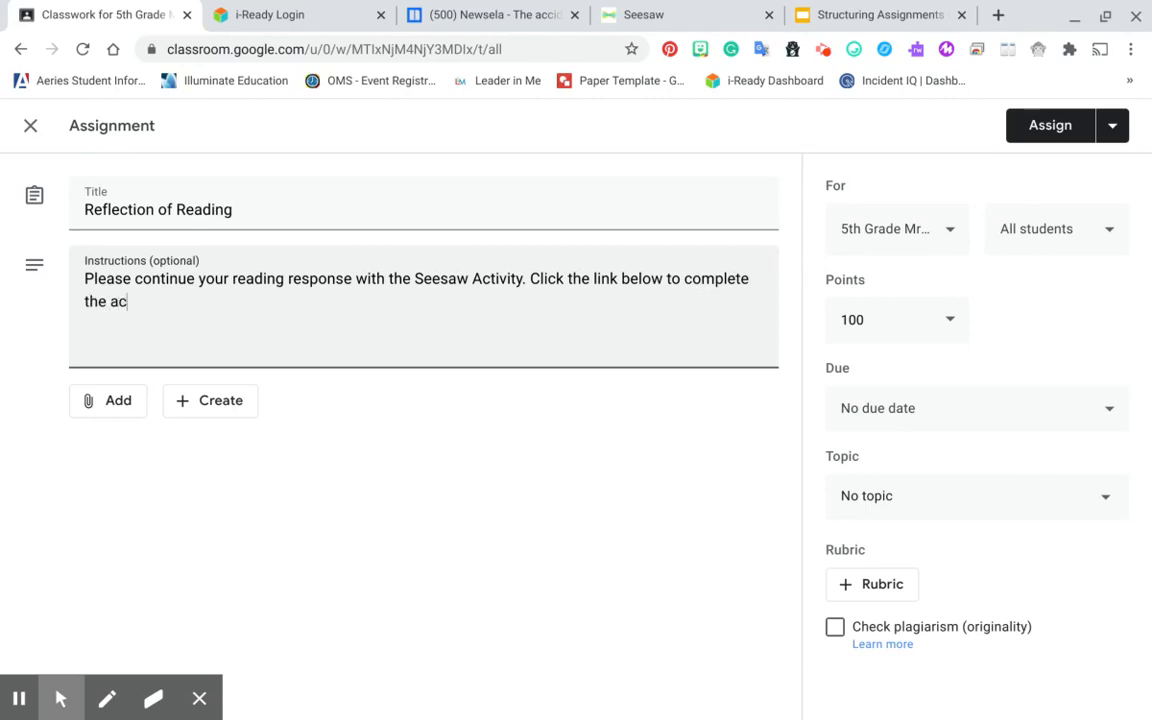
text(tivity.)
Add a separate paragraph to the instructions: "Remember to come back to Google Classroom to turn in this assignment."
key(Return)
key(Return)
text(Remember to come)
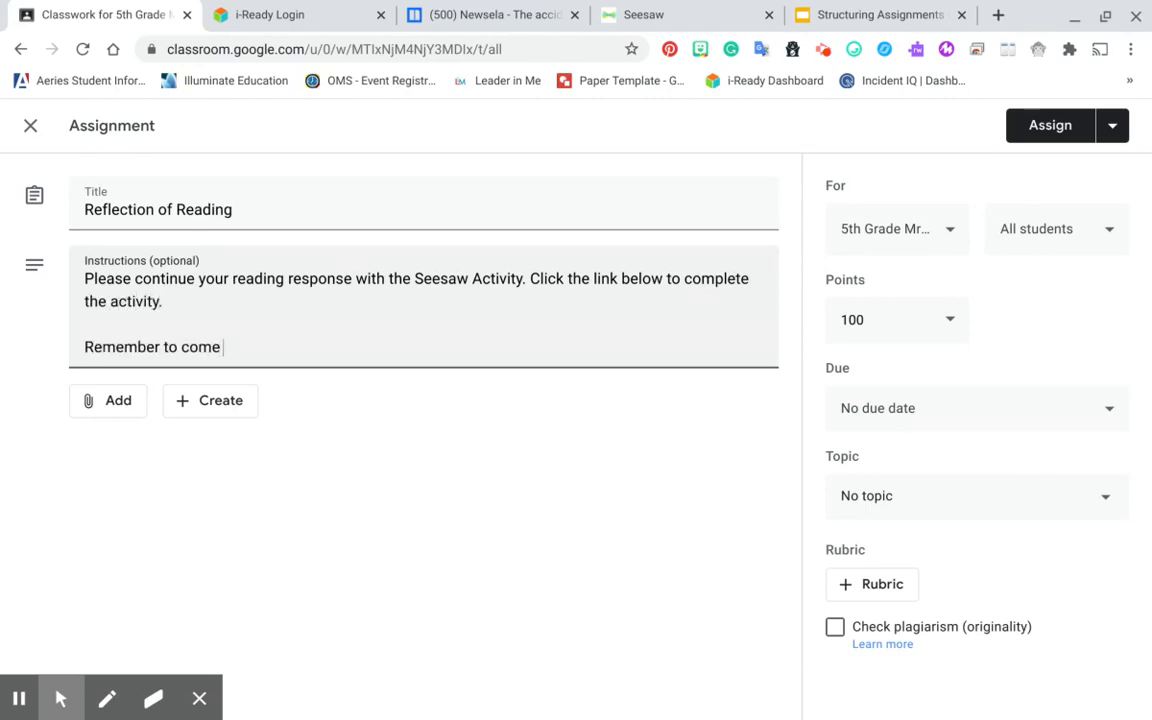
text( back to Goog)
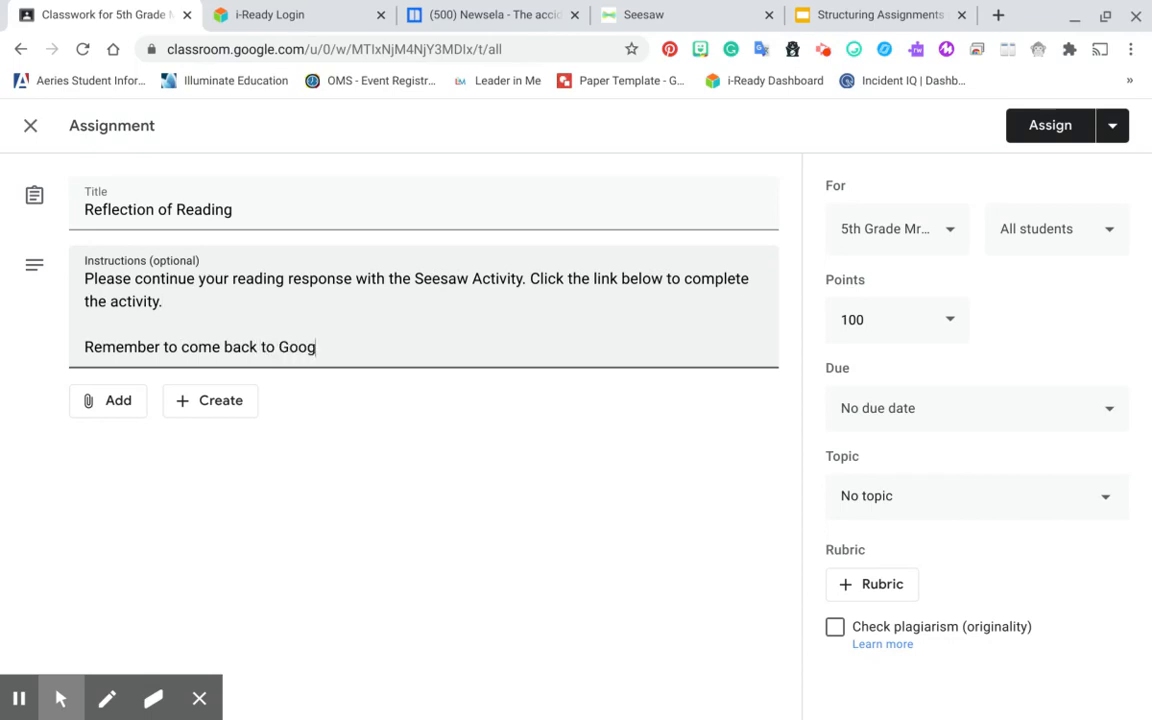
text(le Classroom to)
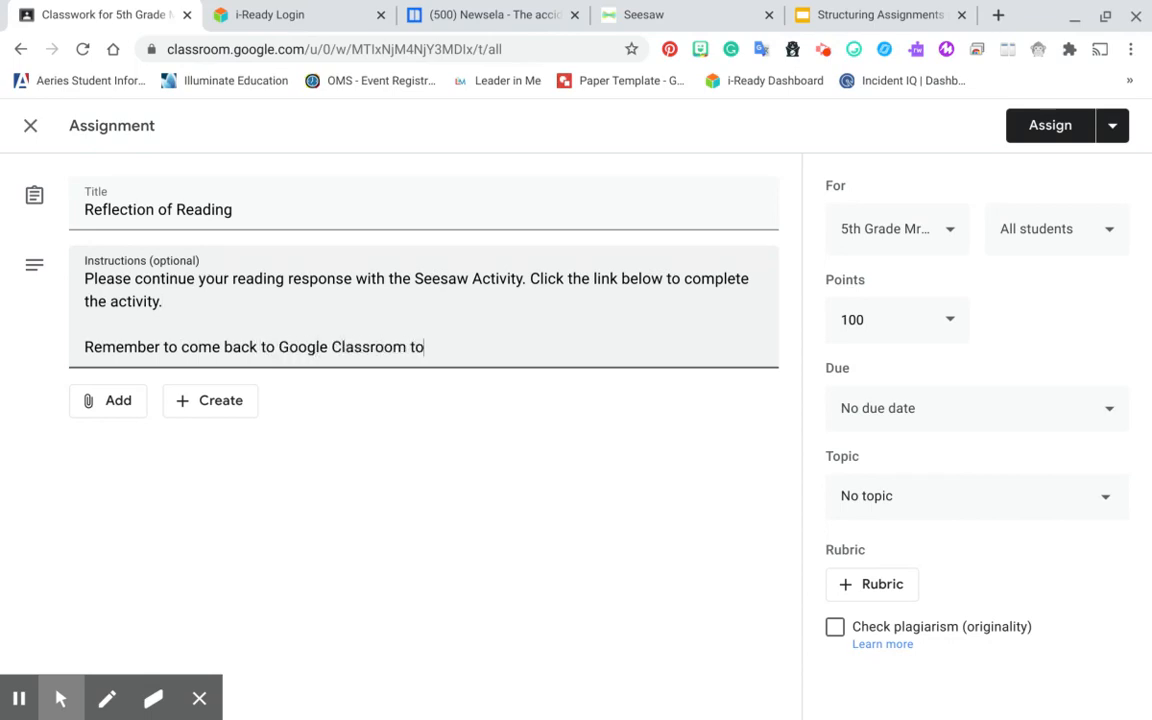
text( turn in this assignment)
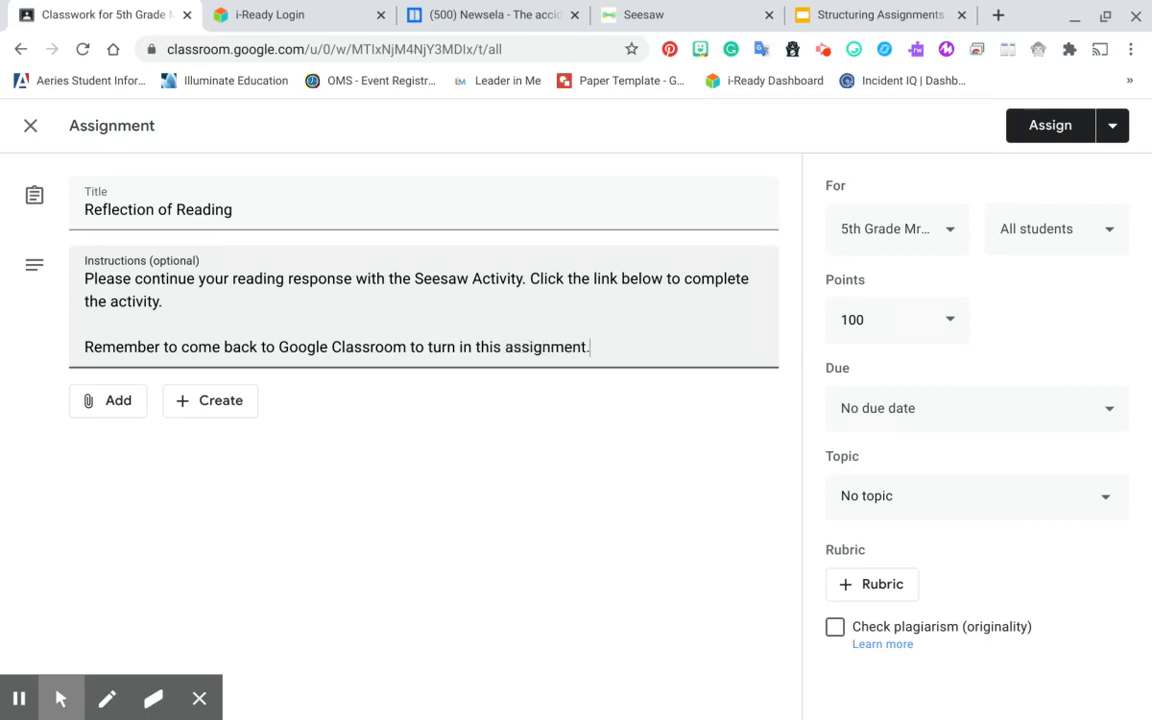
text(.)
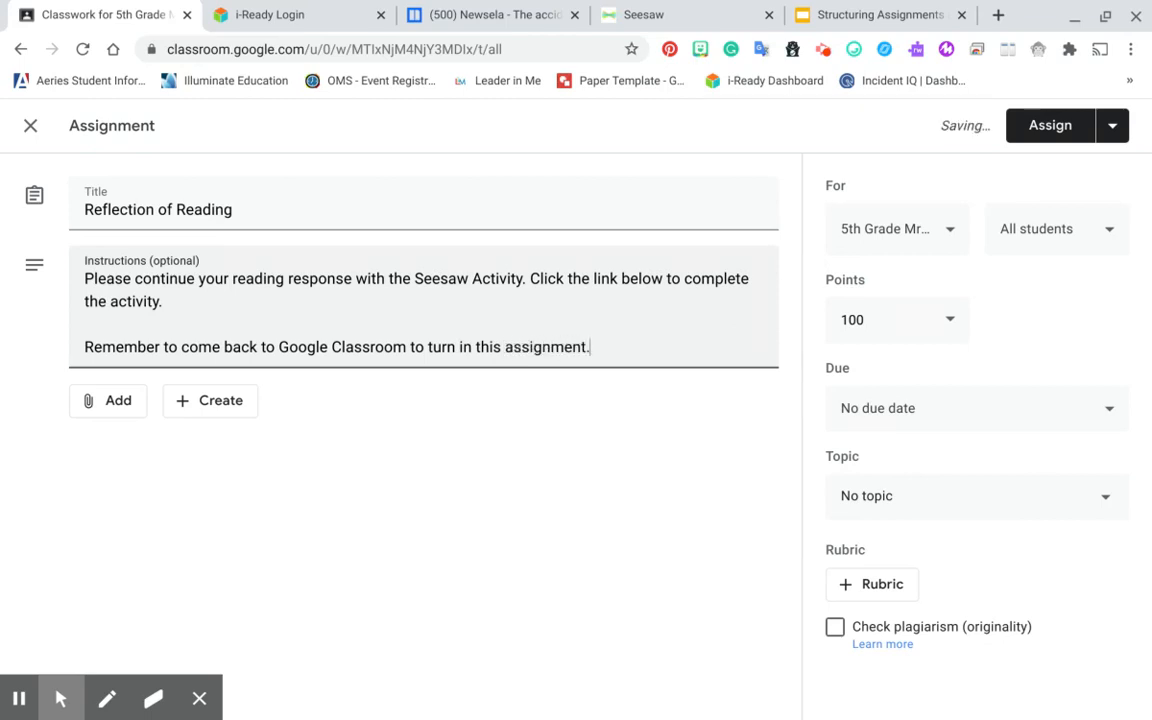
Attach the copied Seesaw "See, Think, Wonder" activity link to the Reflection of Reading assignment
click(111, 406)
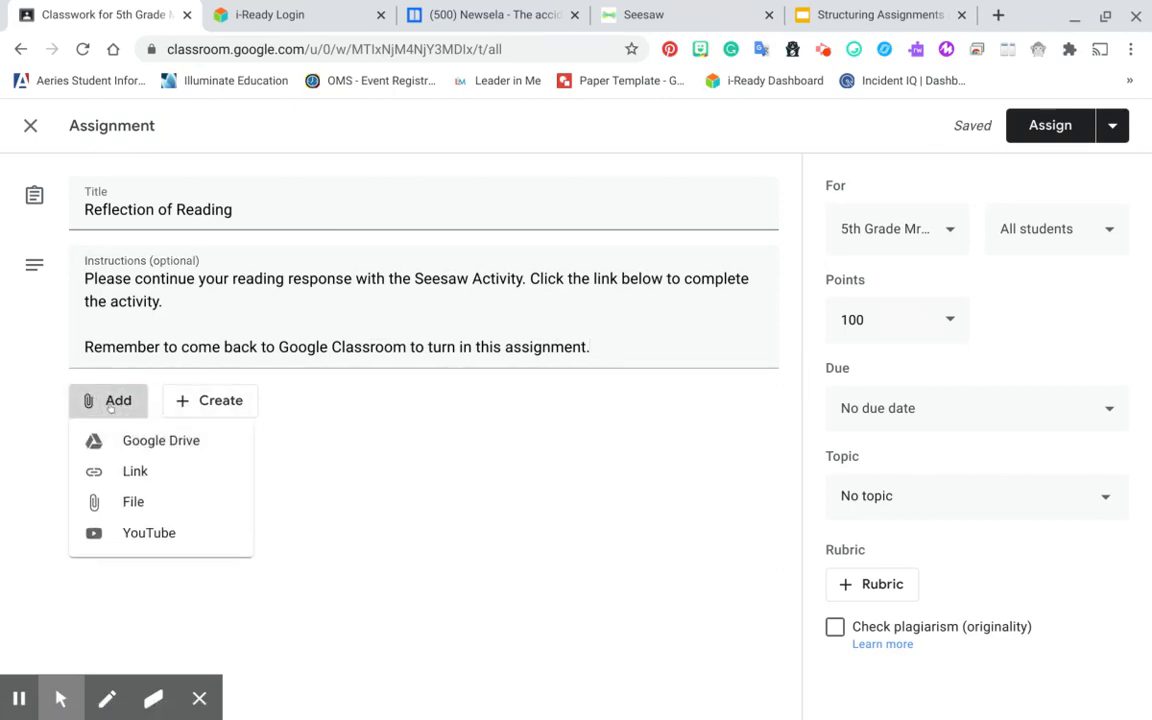
click(117, 472)
key(ctrl+v)
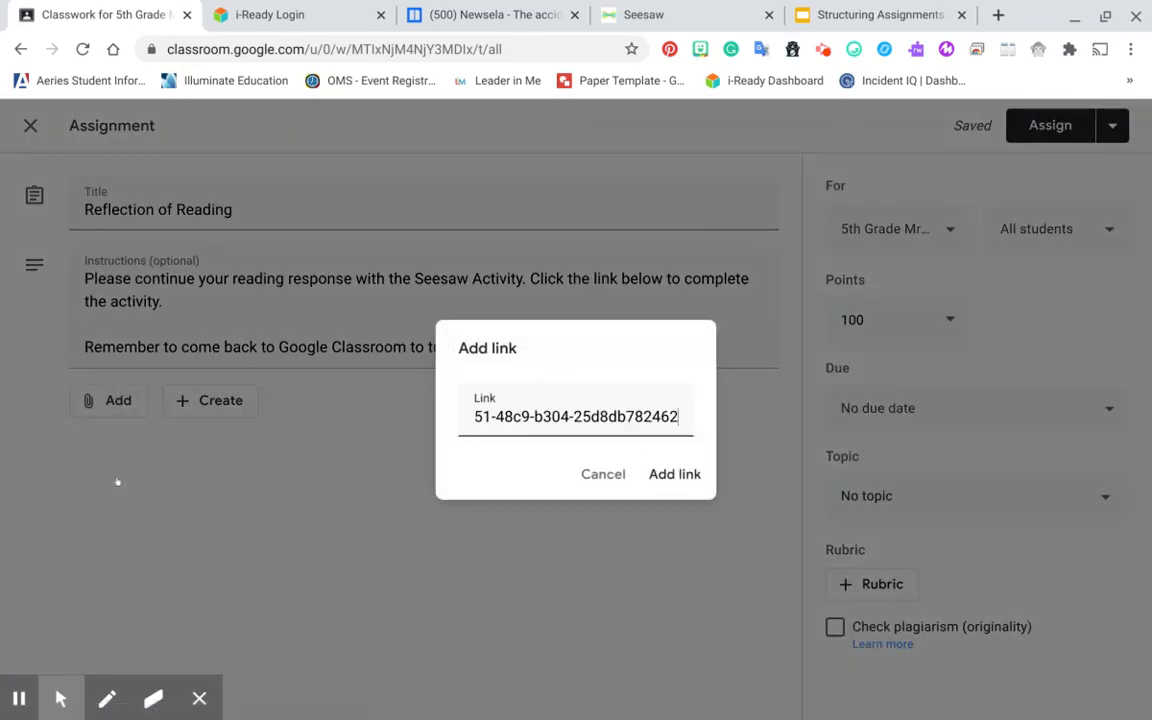
click(678, 474)
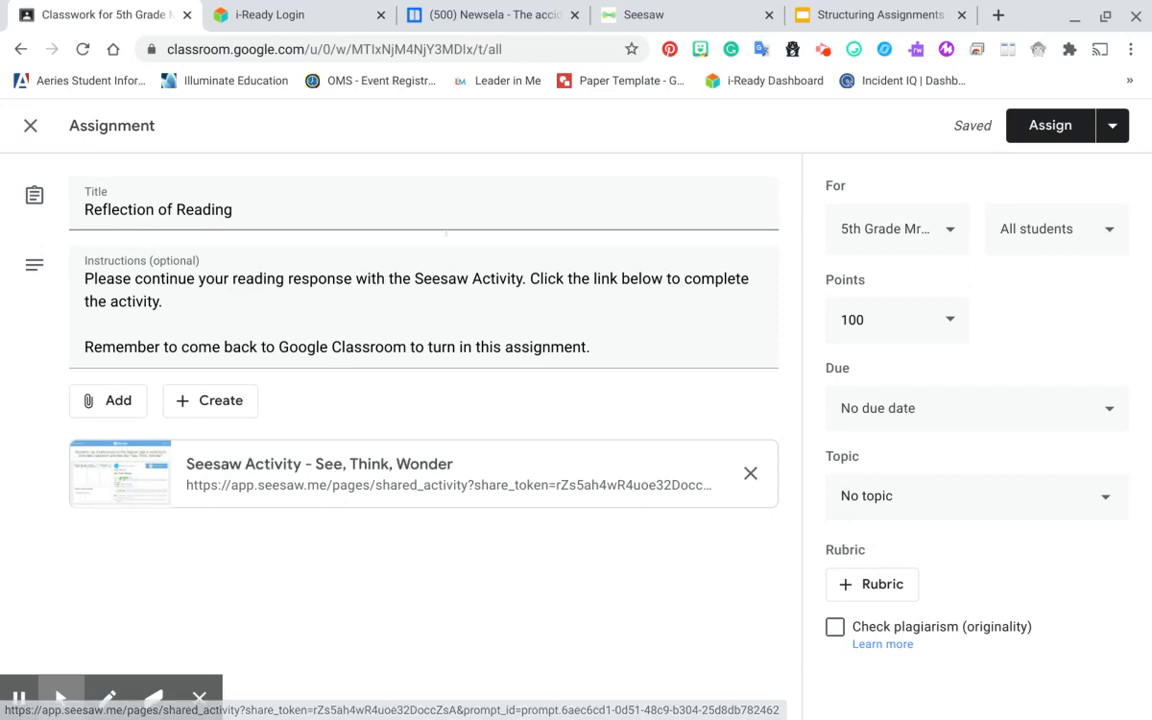
Check the Newsela article page, return to Google Classroom and append an opening quotation mark to the "Reflection of Reading" title
click(450, 49)
click(517, 20)
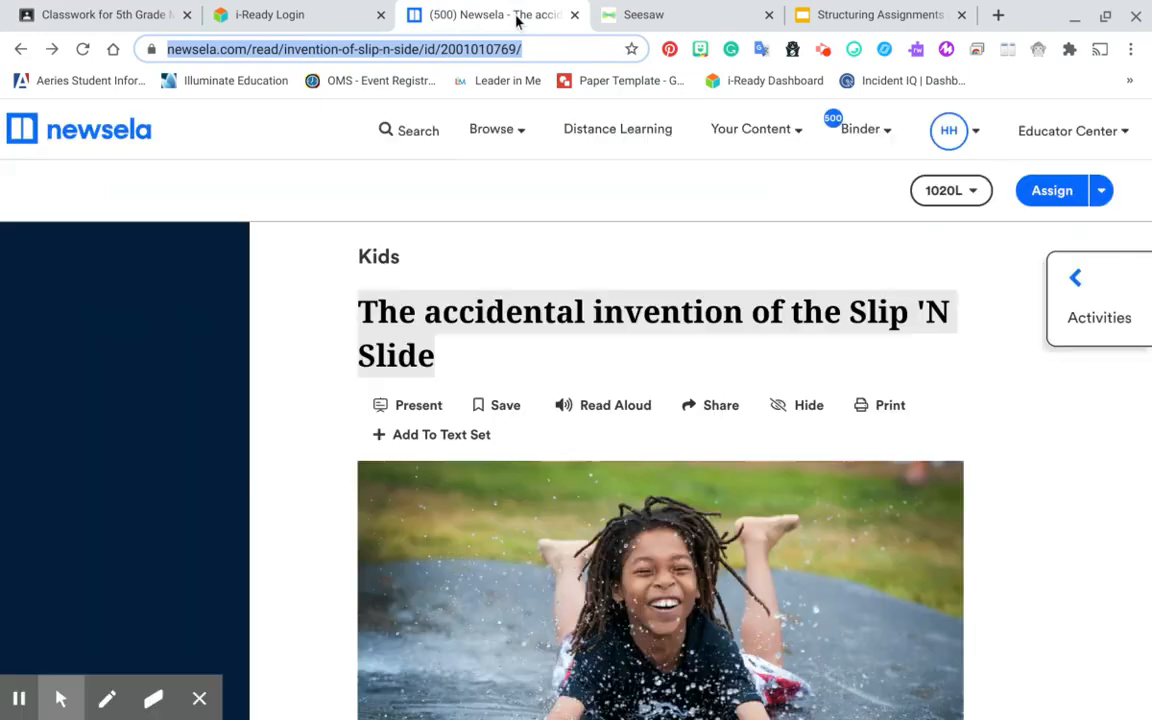
click(42, 12)
click(241, 198)
text(")
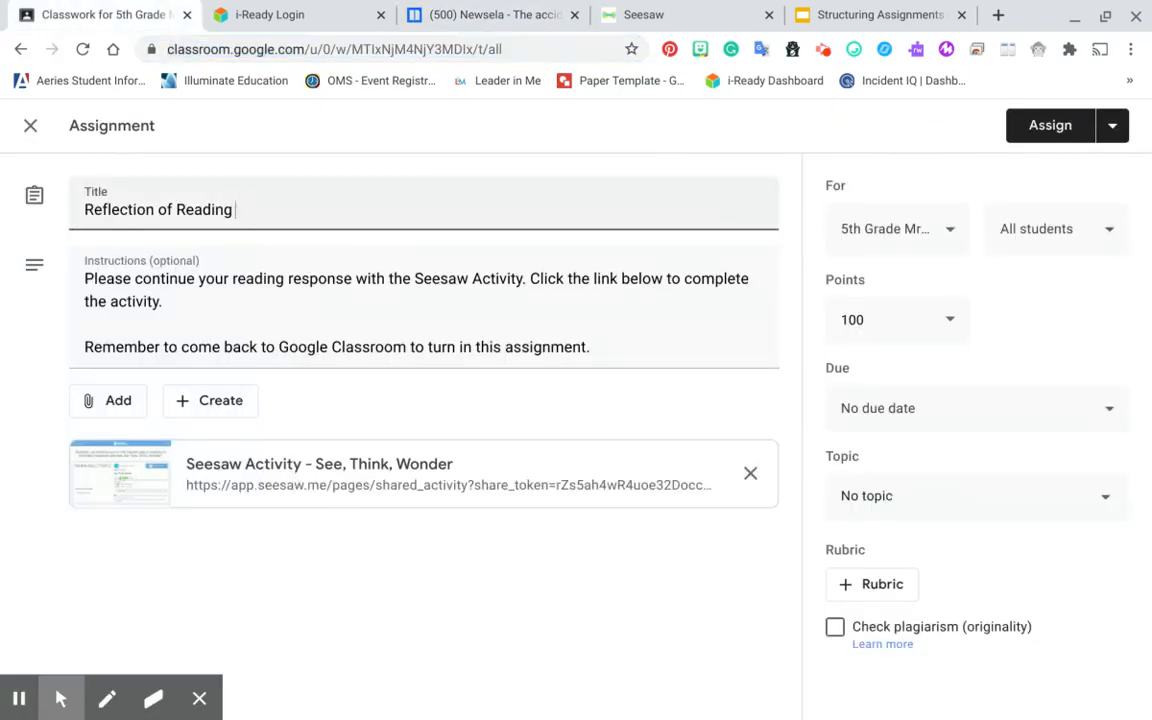
key(ctrl+v)
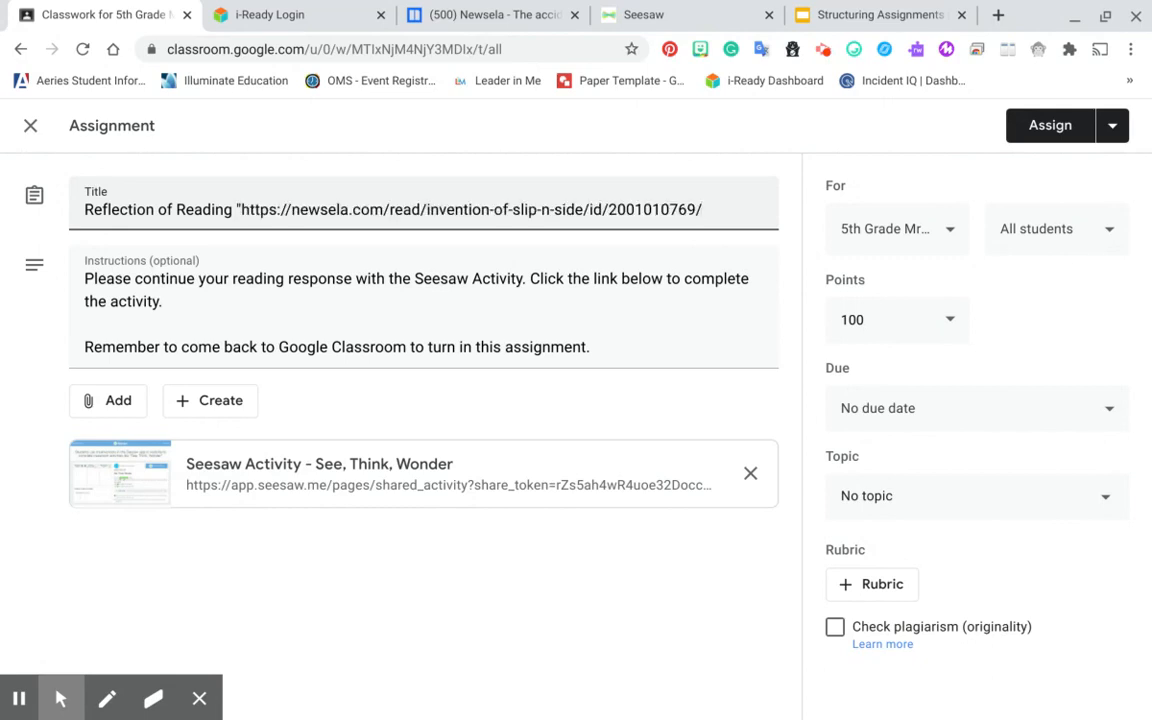
drag(241, 209, 700, 210)
key(BackSpace)
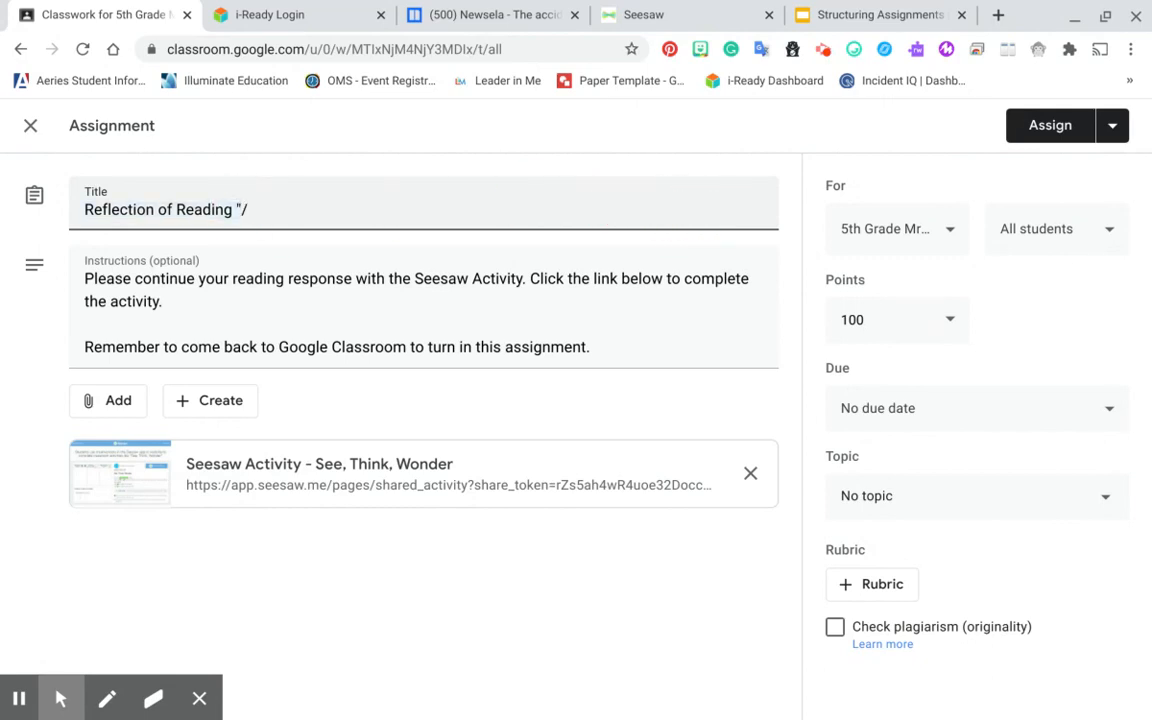
key(BackSpace)
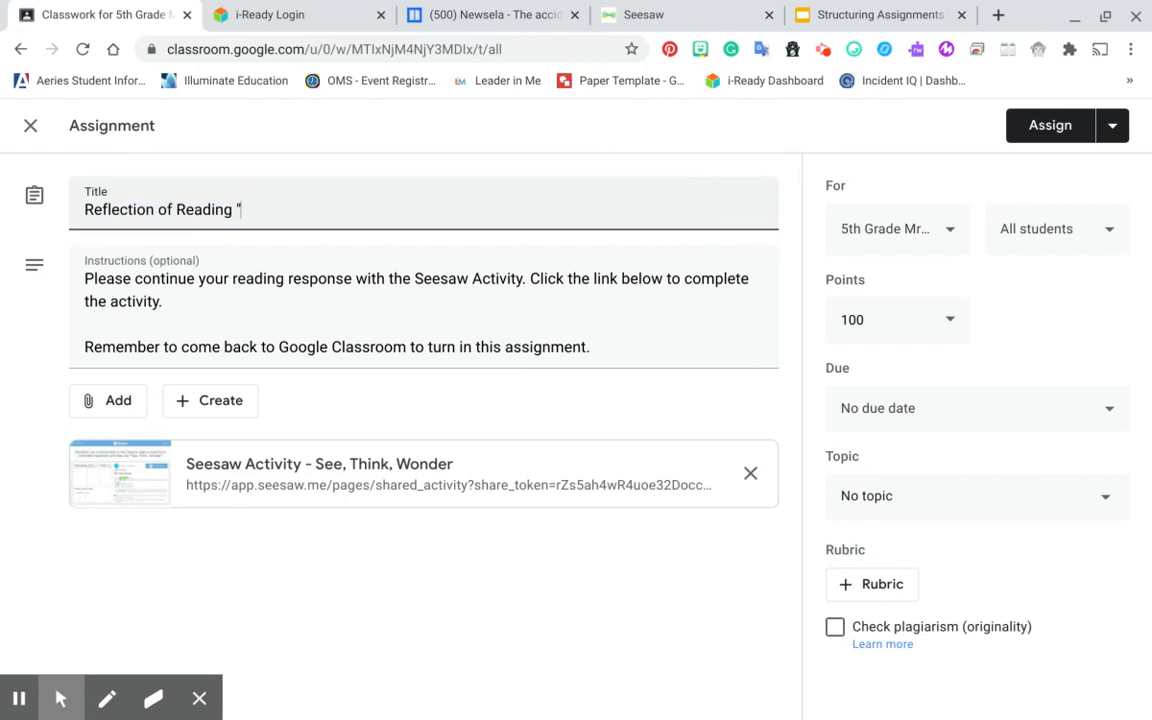
Copy the article's headline from Newsela and complete the assignment title as Reflection of Reading "The accidental invention of the Slip 'N Slide"
click(472, 22)
click(444, 351)
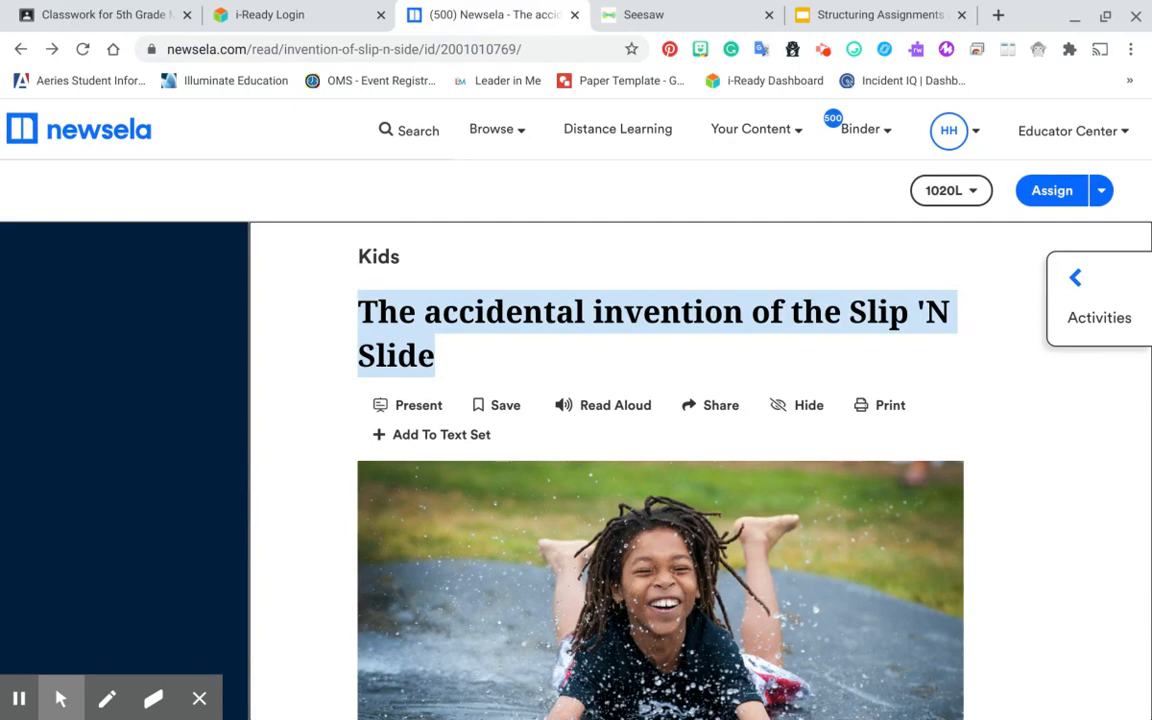
drag(432, 364, 373, 324)
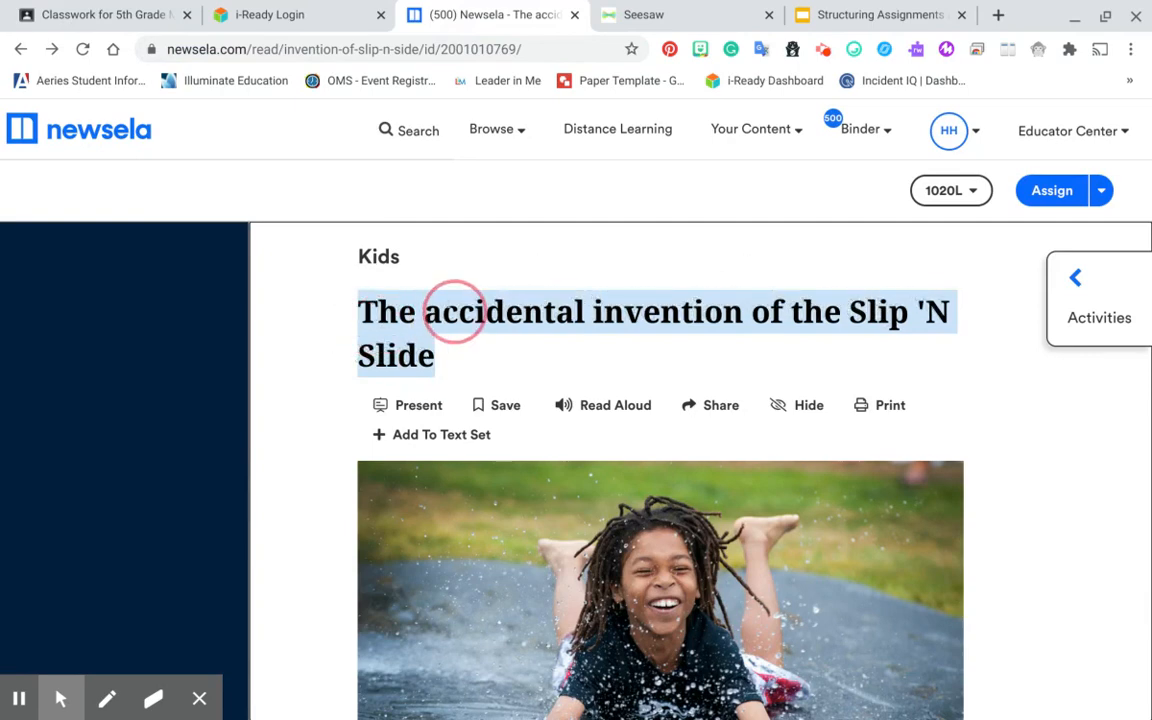
click(105, 15)
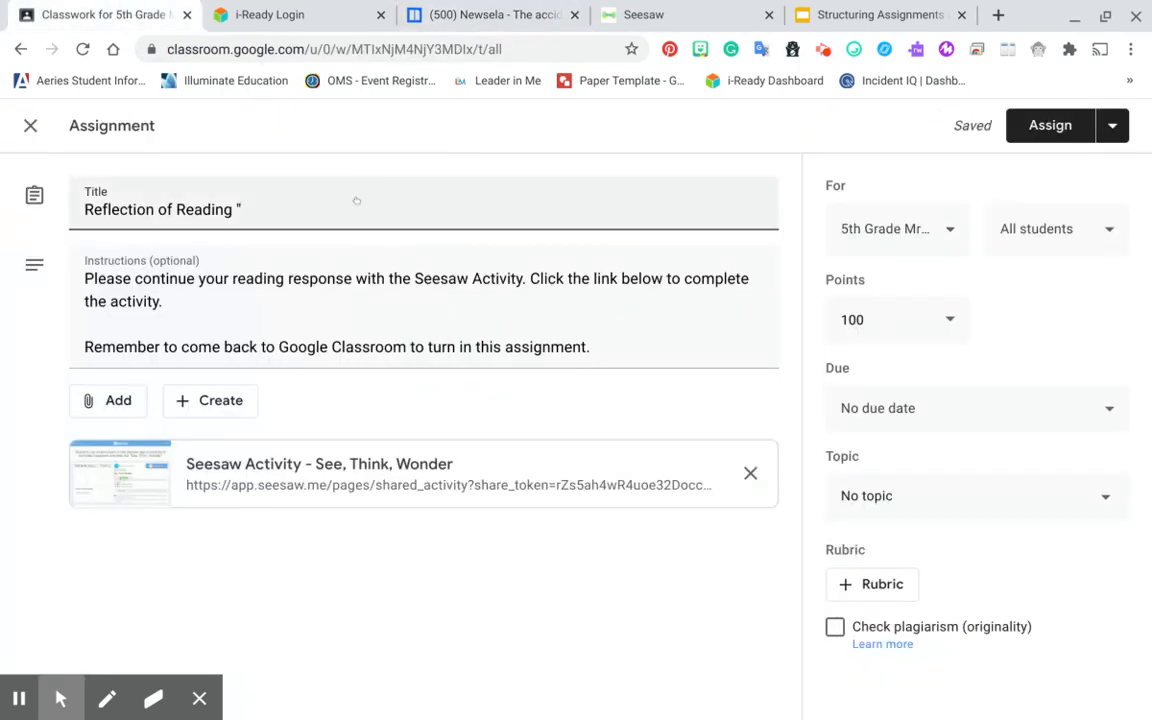
text(The accidental invention of the Slip 'N Slide)
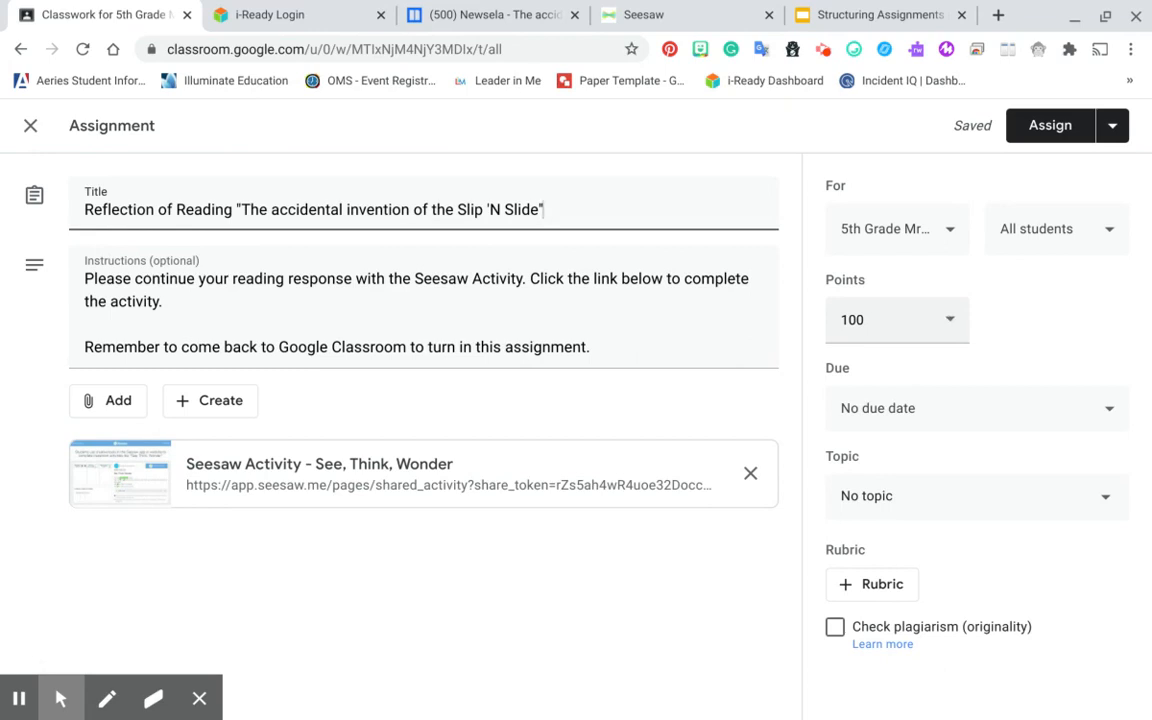
Set the assignment's due date to Aug 19, 2020, without a time
click(954, 404)
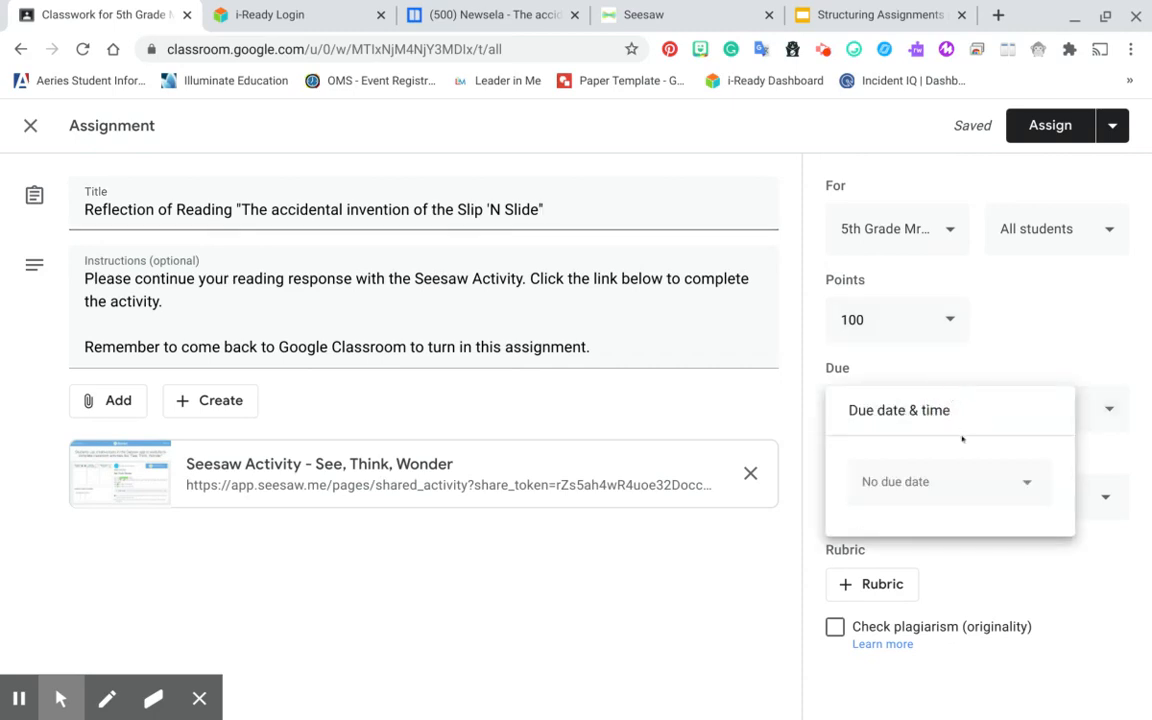
click(946, 490)
click(1045, 526)
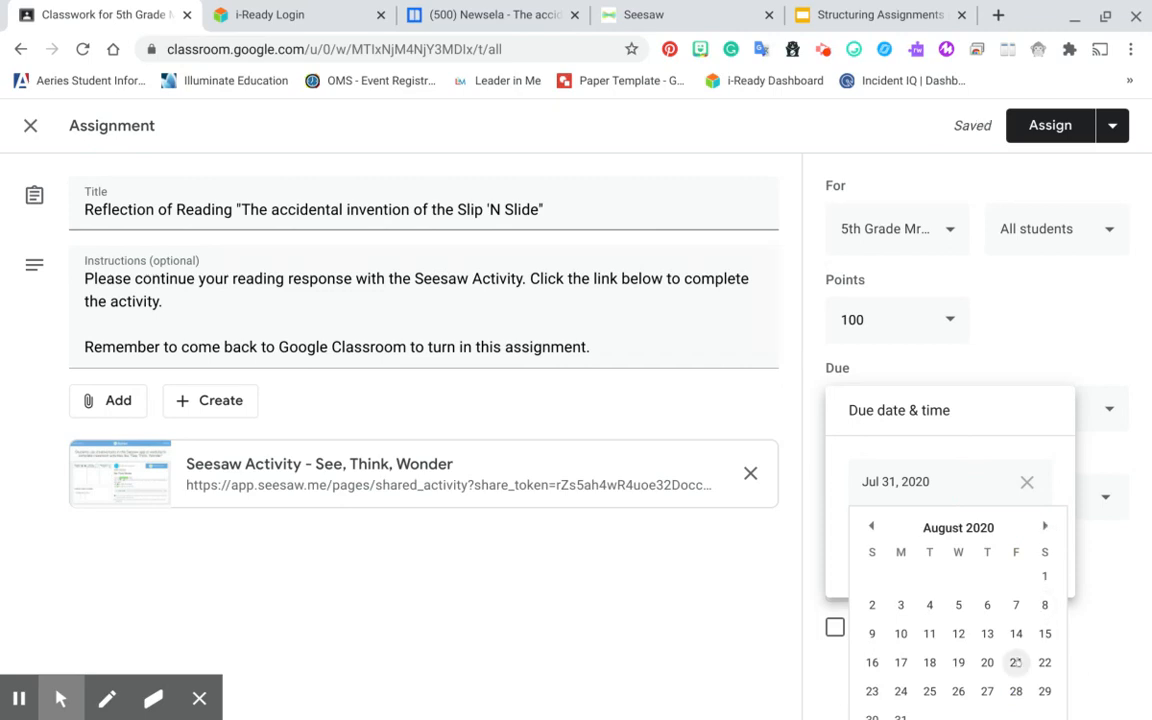
click(958, 662)
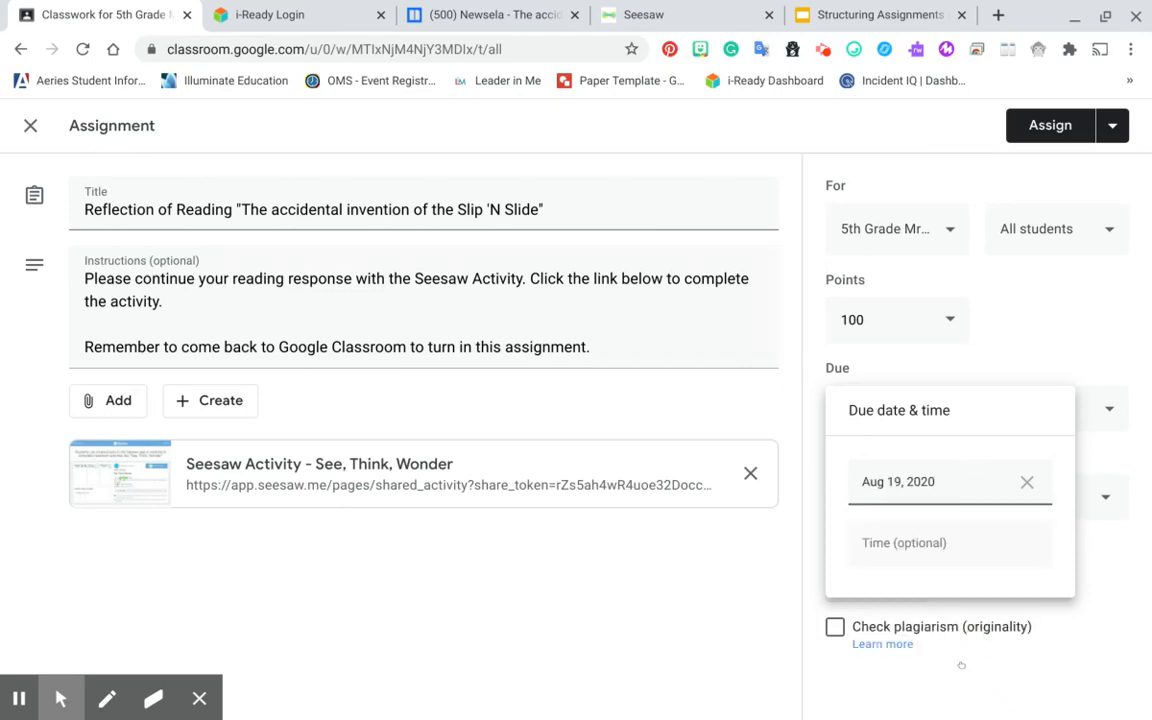
click(1109, 561)
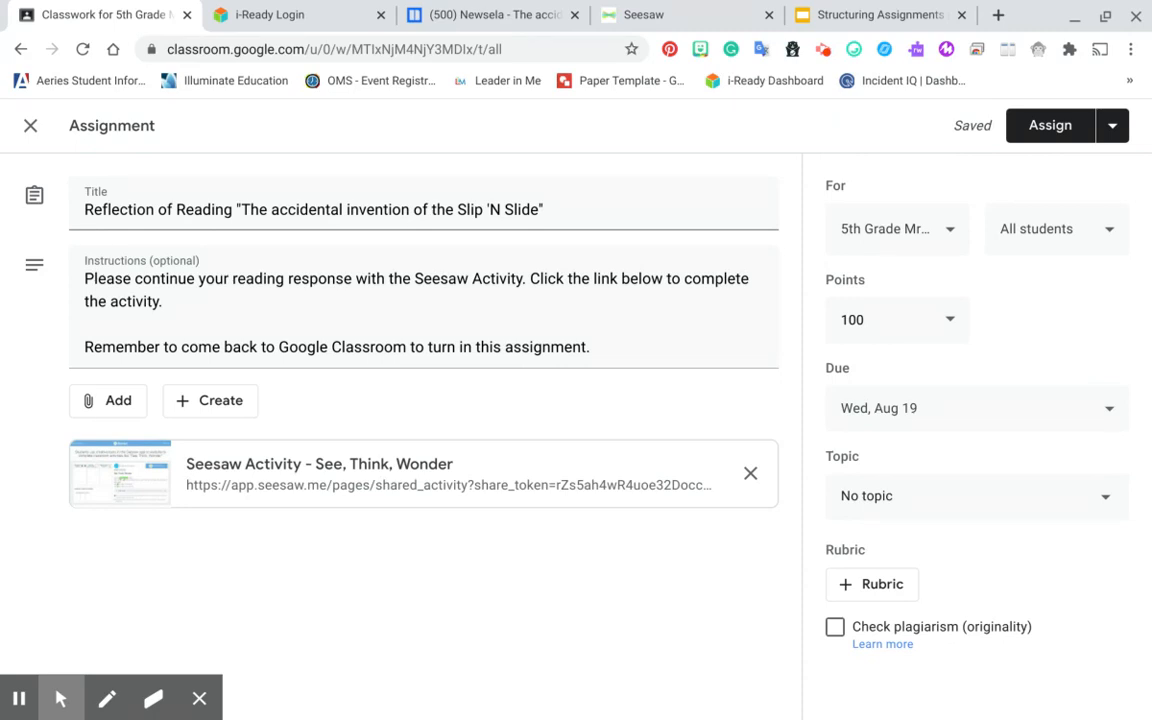
File the assignment under the topic ELA - Reading and assign it to the class
click(1031, 511)
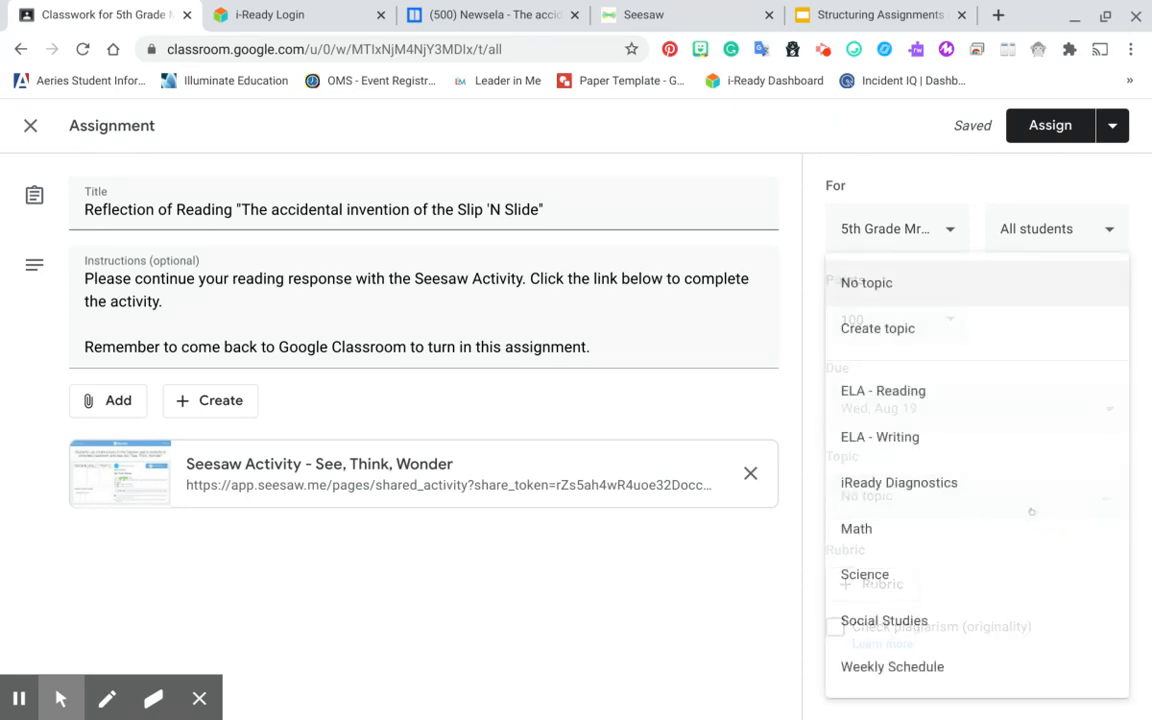
click(964, 405)
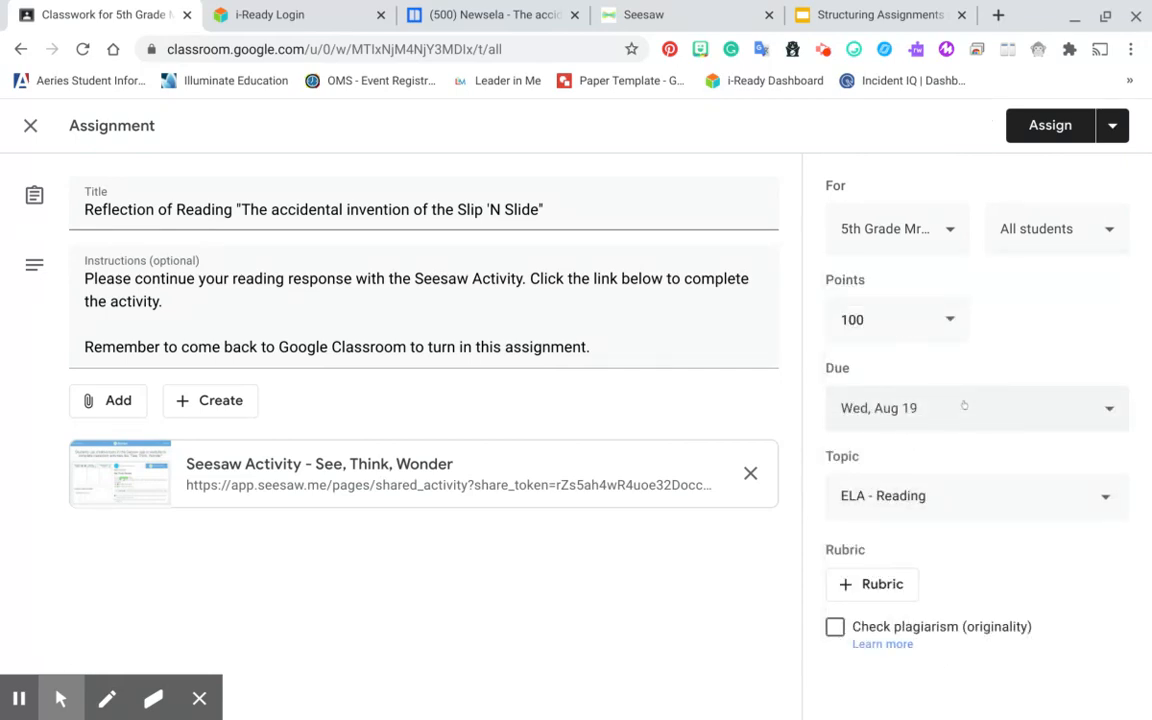
click(1041, 125)
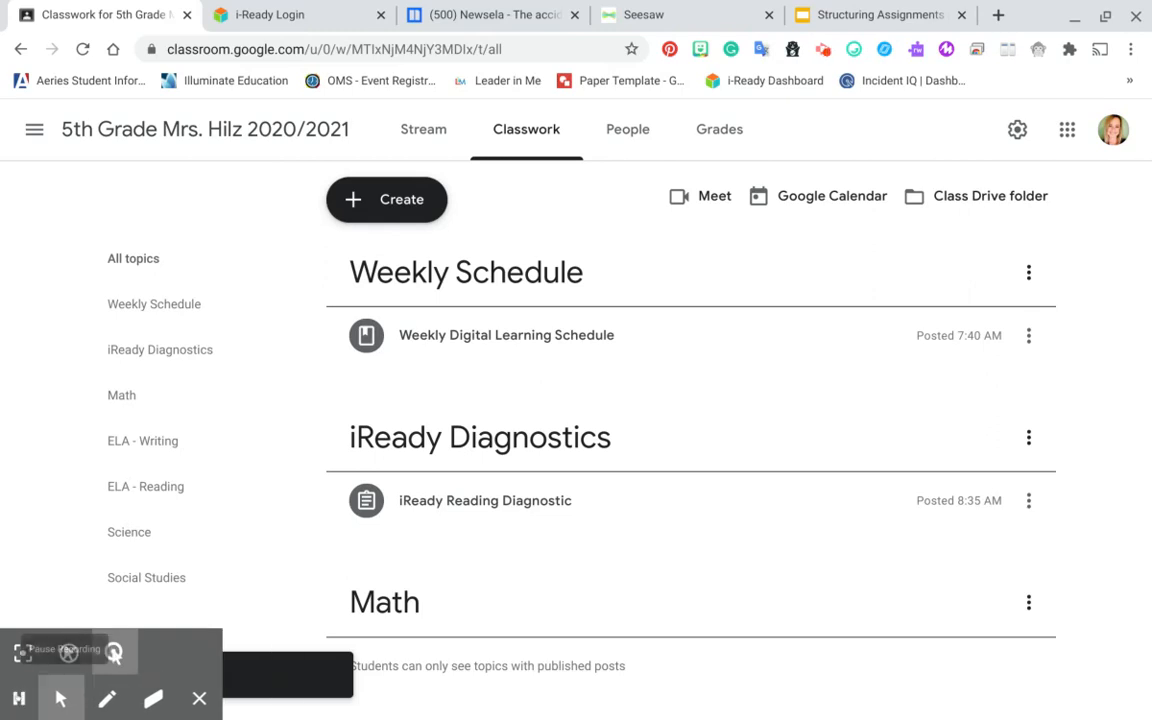
Edit the posted Reflection of Reading assignment to add a separate instruction paragraph, "This assignment should take you about 15 mins.", and save it
scroll(483, 447, down, 5)
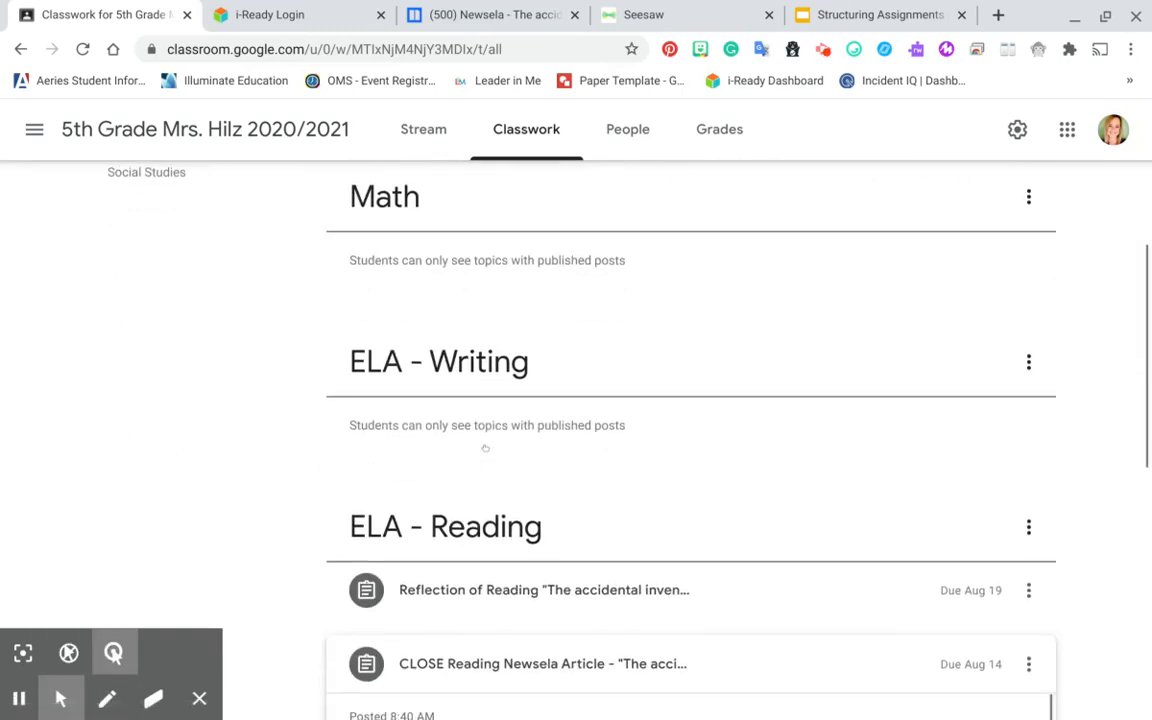
scroll(483, 447, down, 3)
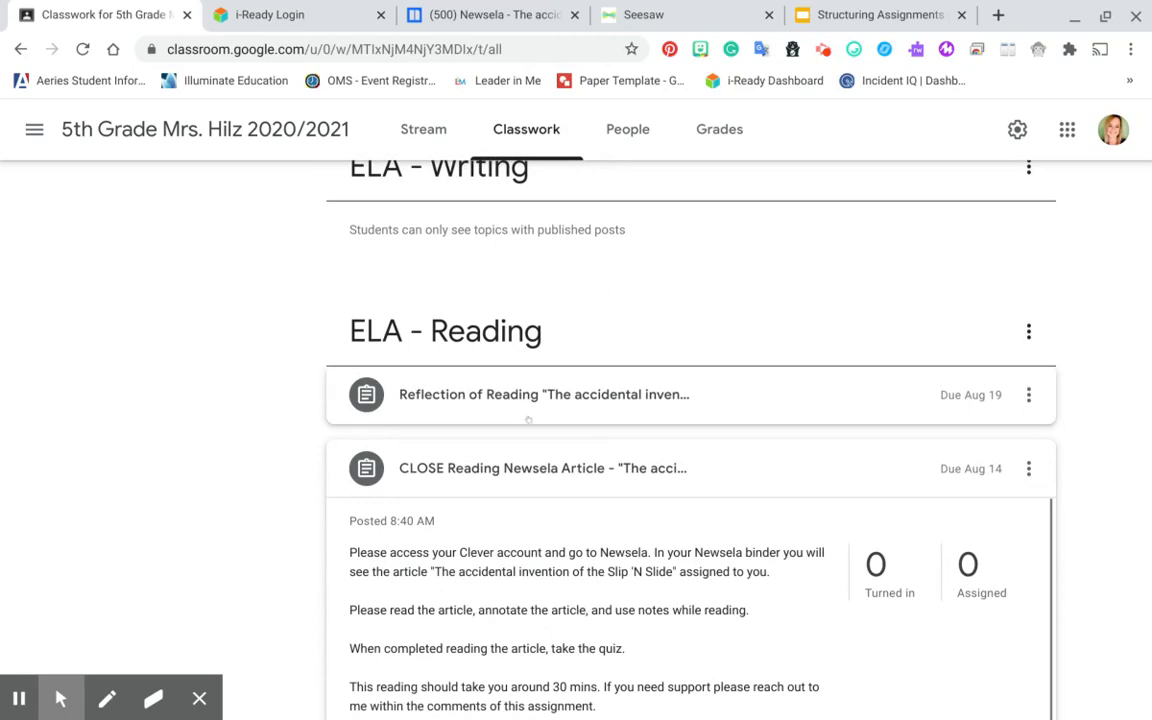
click(1028, 394)
click(980, 437)
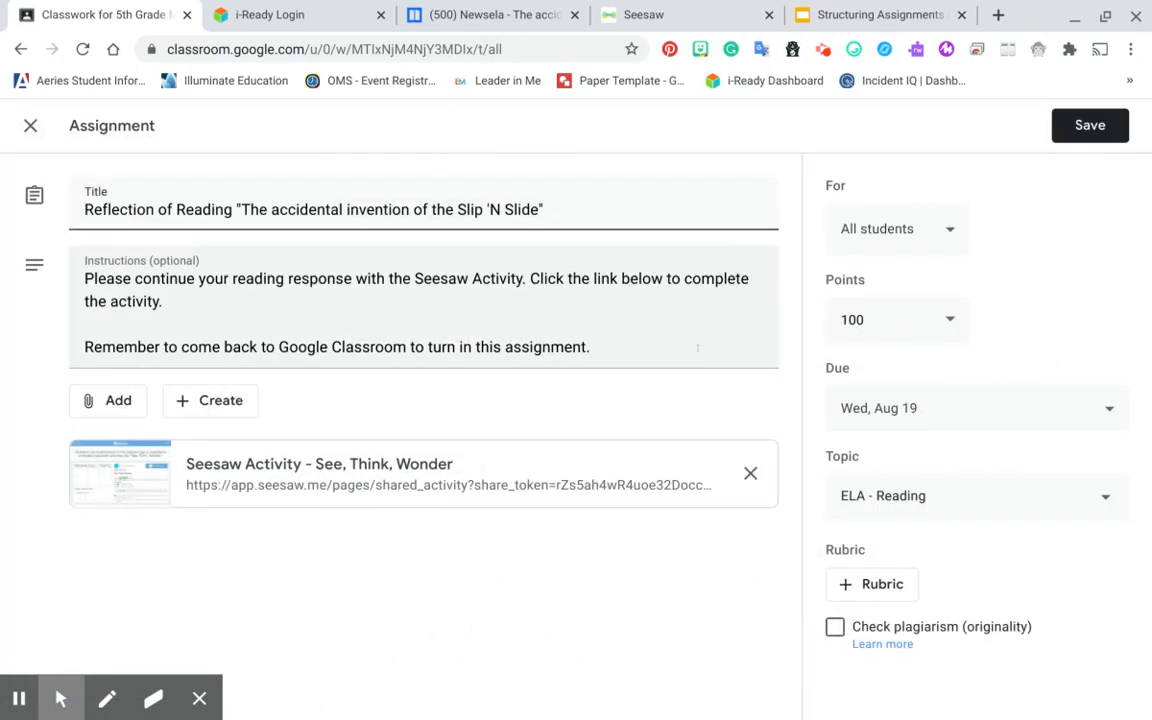
click(698, 352)
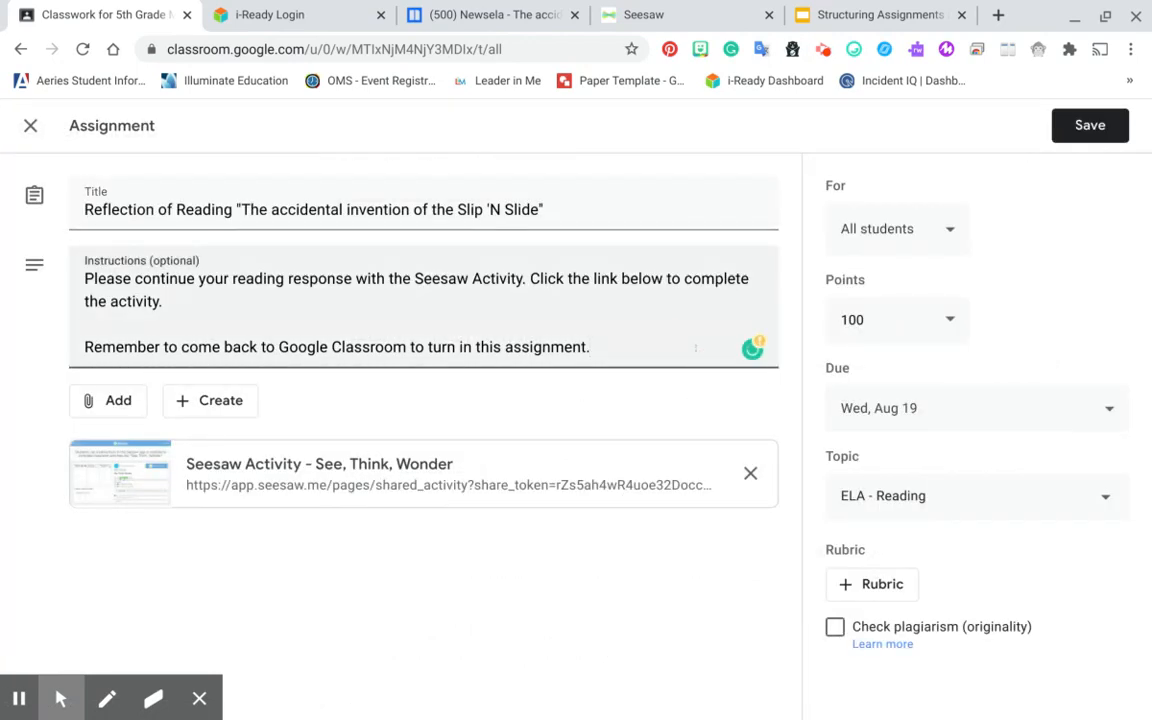
key(Return)
key(Return)
text(This )
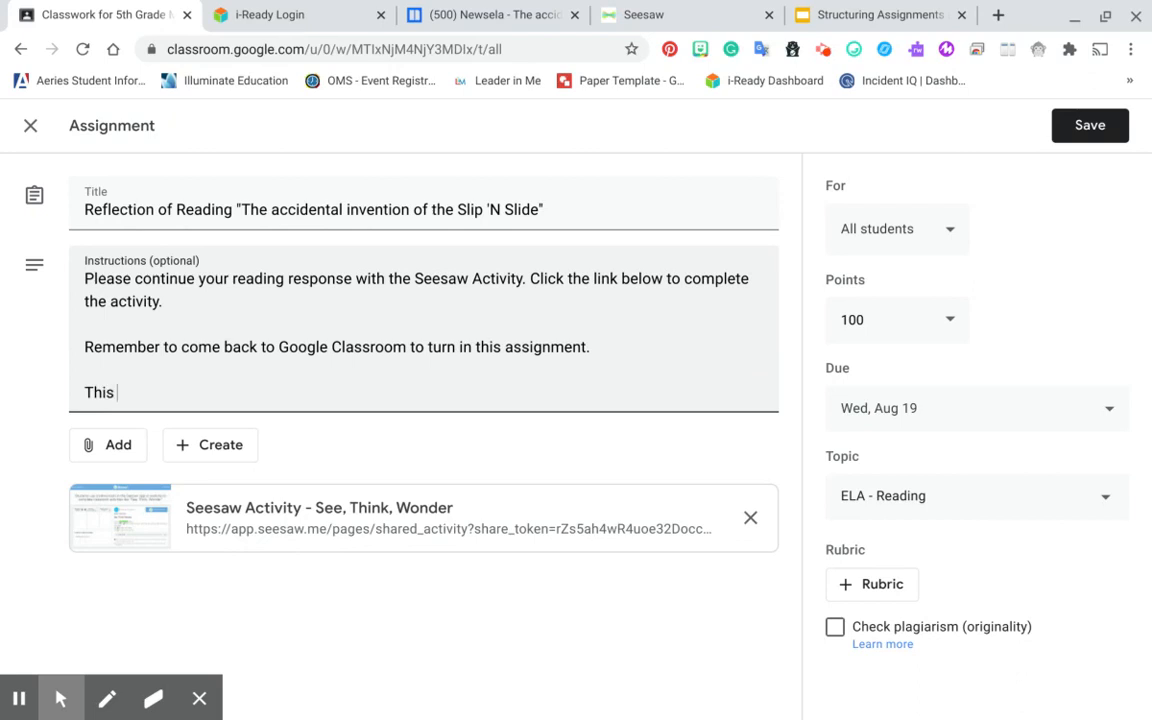
text(assignme)
key(BackSpace)
text(ment should take )
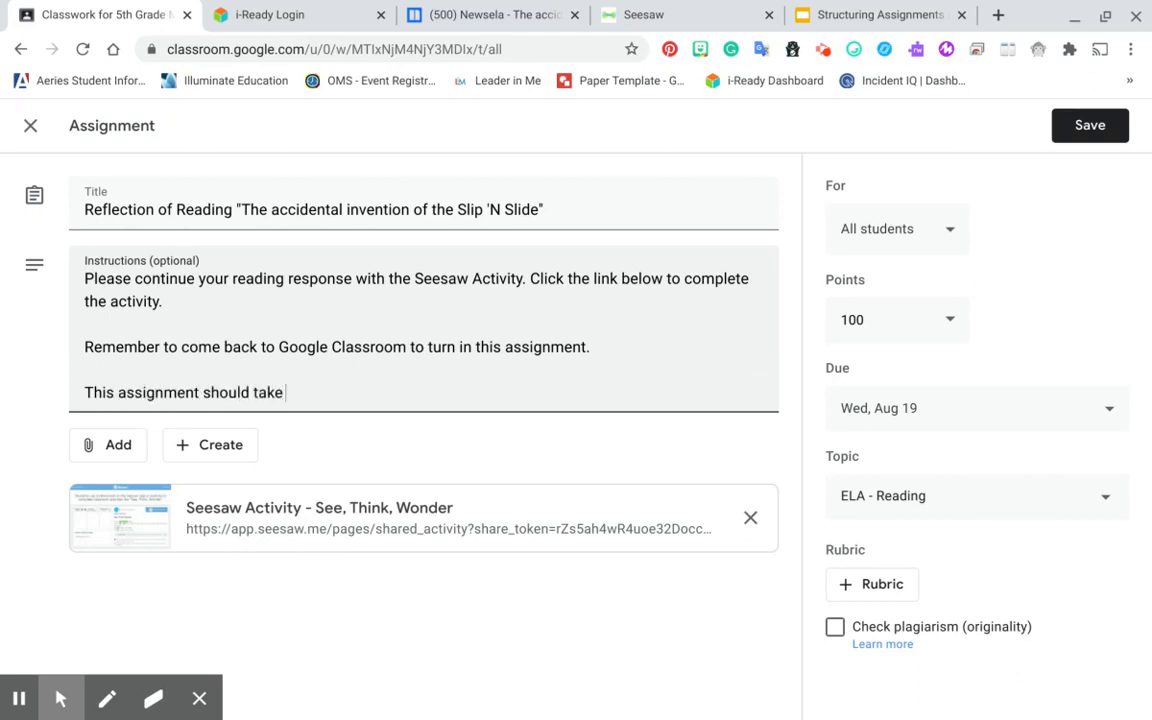
text(you about 15 mins.)
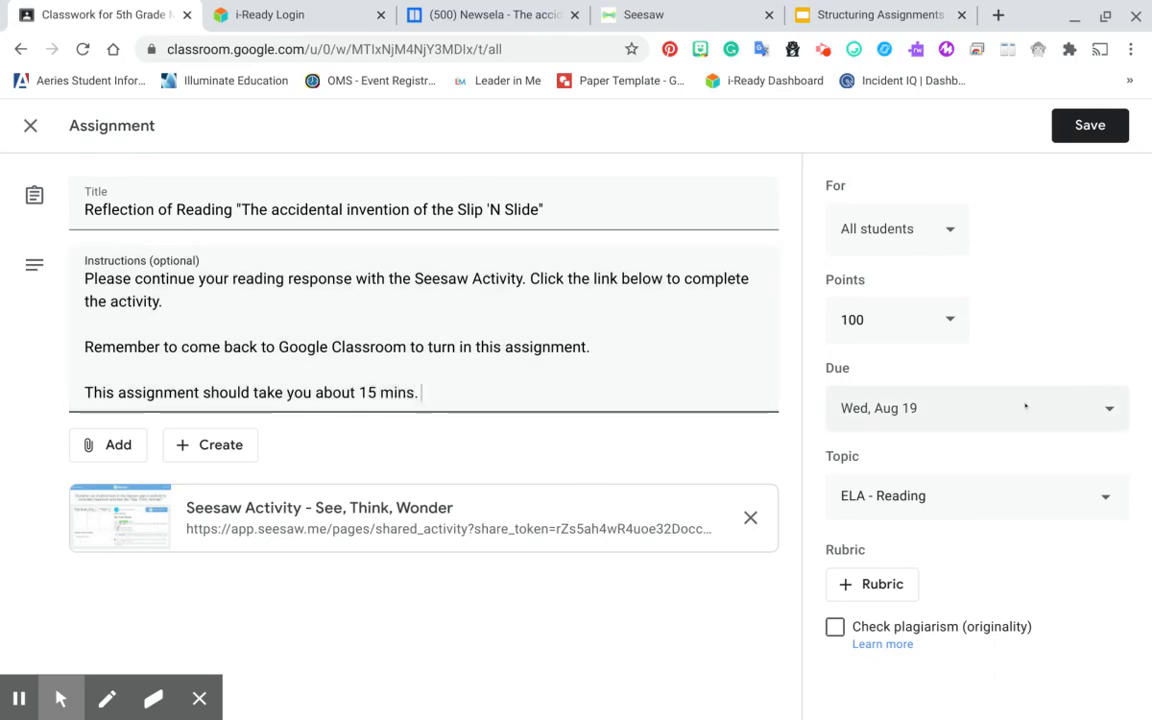
click(1078, 124)
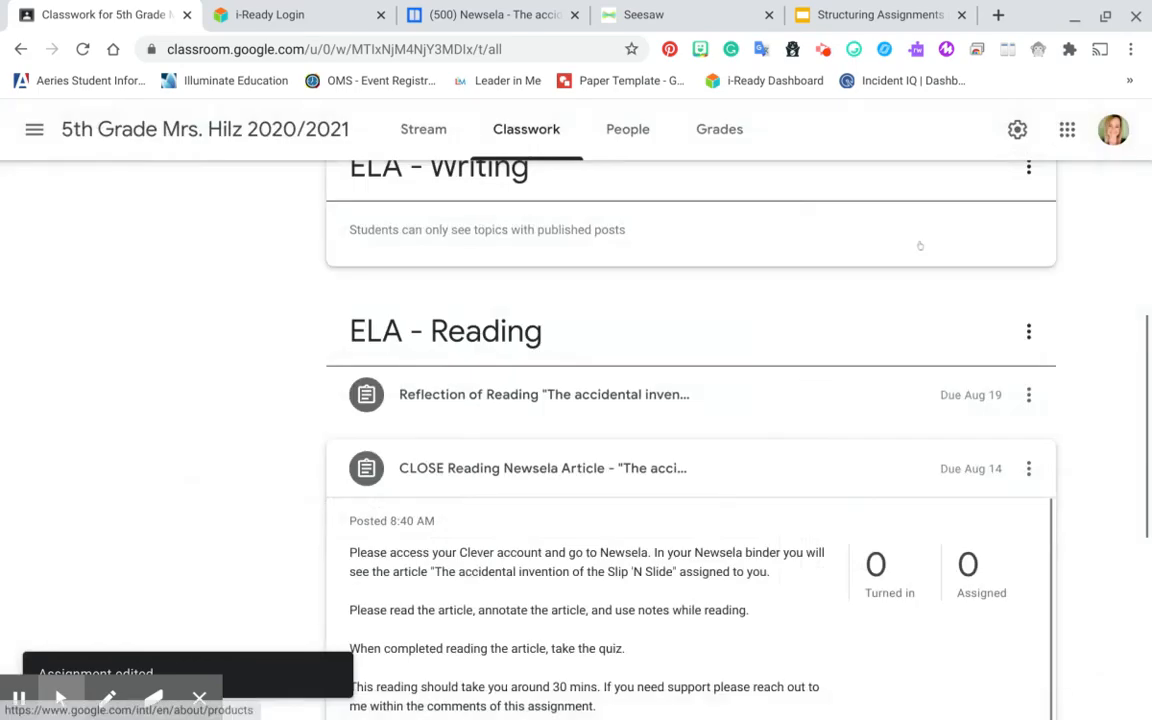
Reorder the ELA - Reading topic so the CLOSE Reading Newsela Article assignment sits above Reflection of Reading
scroll(707, 356, down, 1)
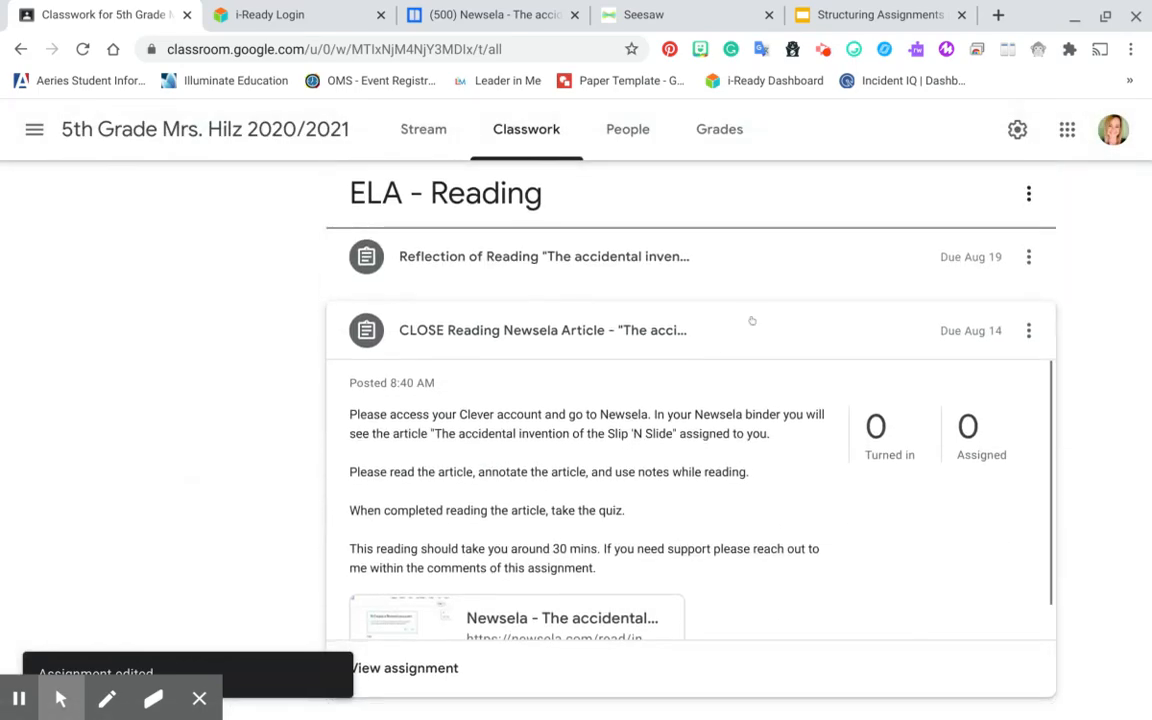
drag(751, 321, 749, 261)
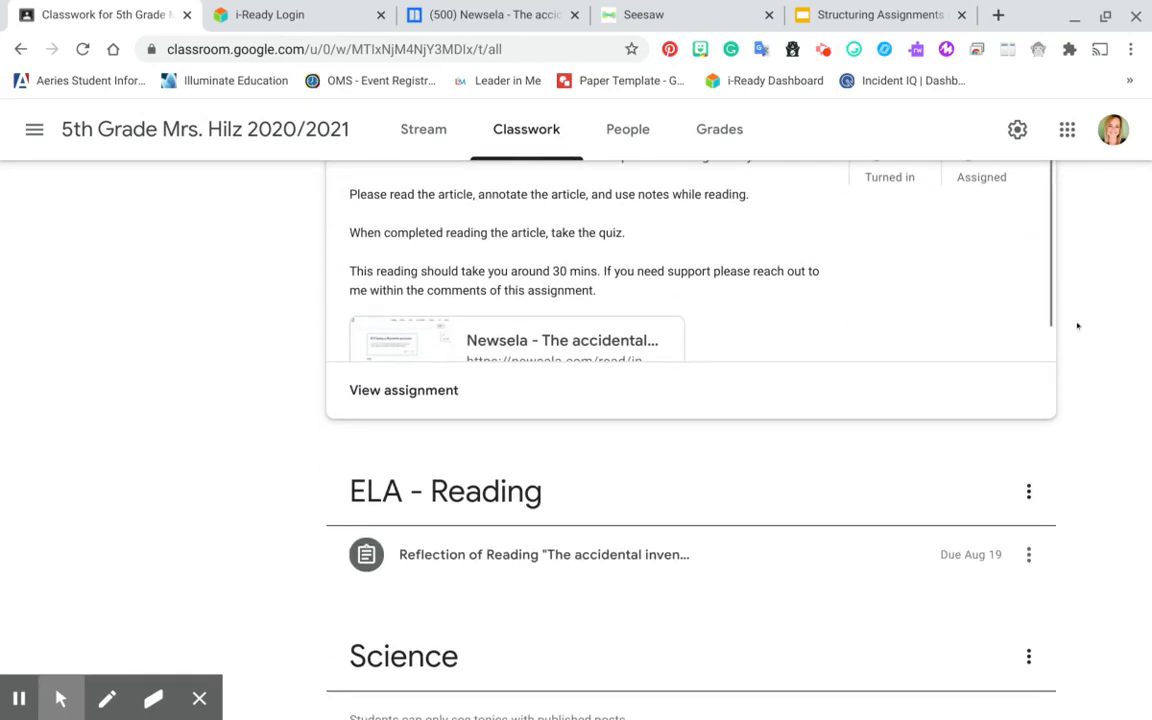
scroll(679, 496, down, 3)
scroll(679, 496, up, 5)
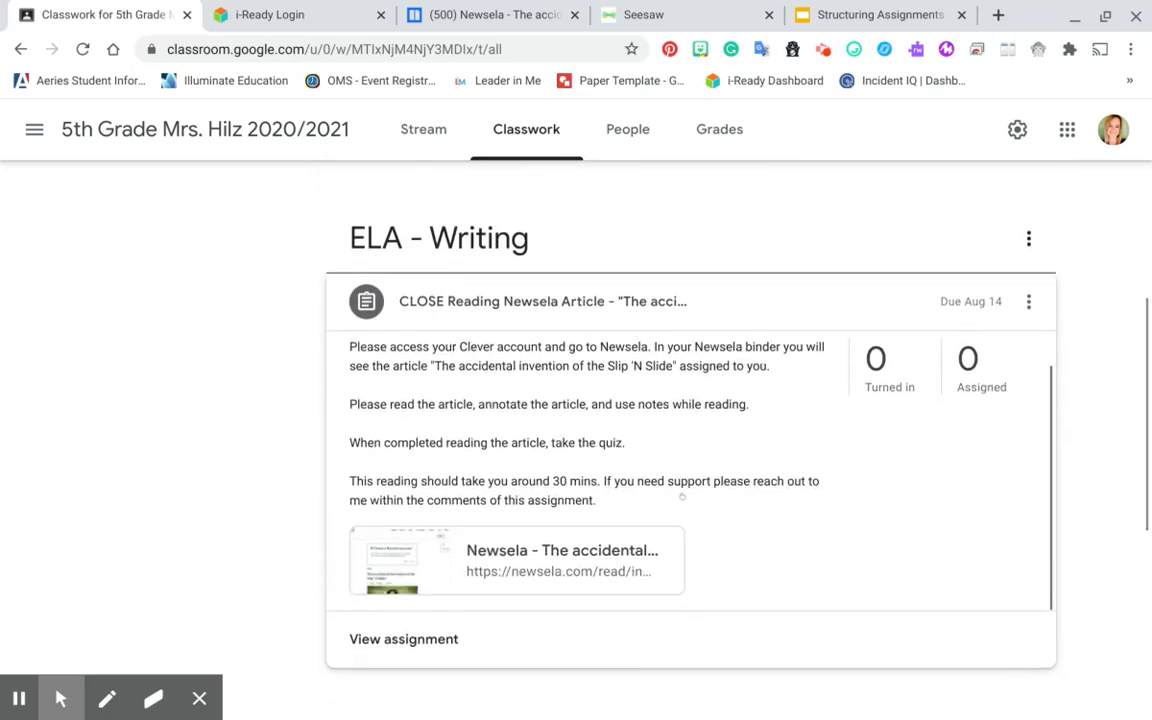
drag(689, 291, 605, 341)
scroll(605, 341, down, 3)
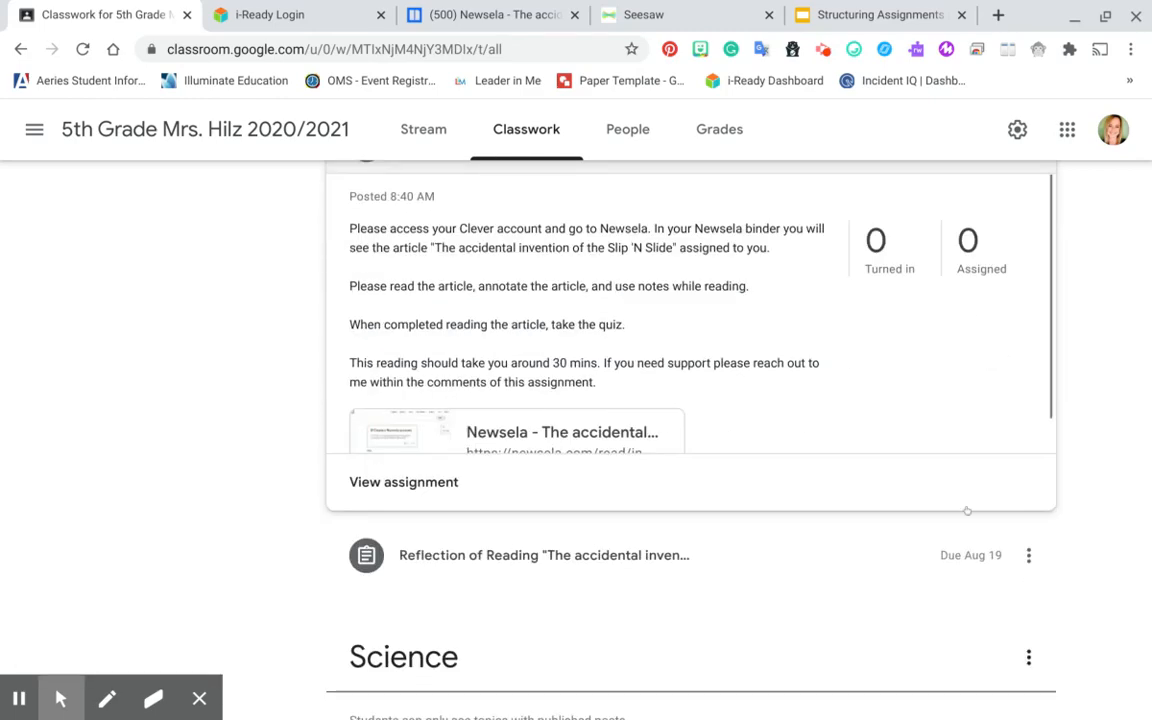
scroll(1100, 473, up, 1)
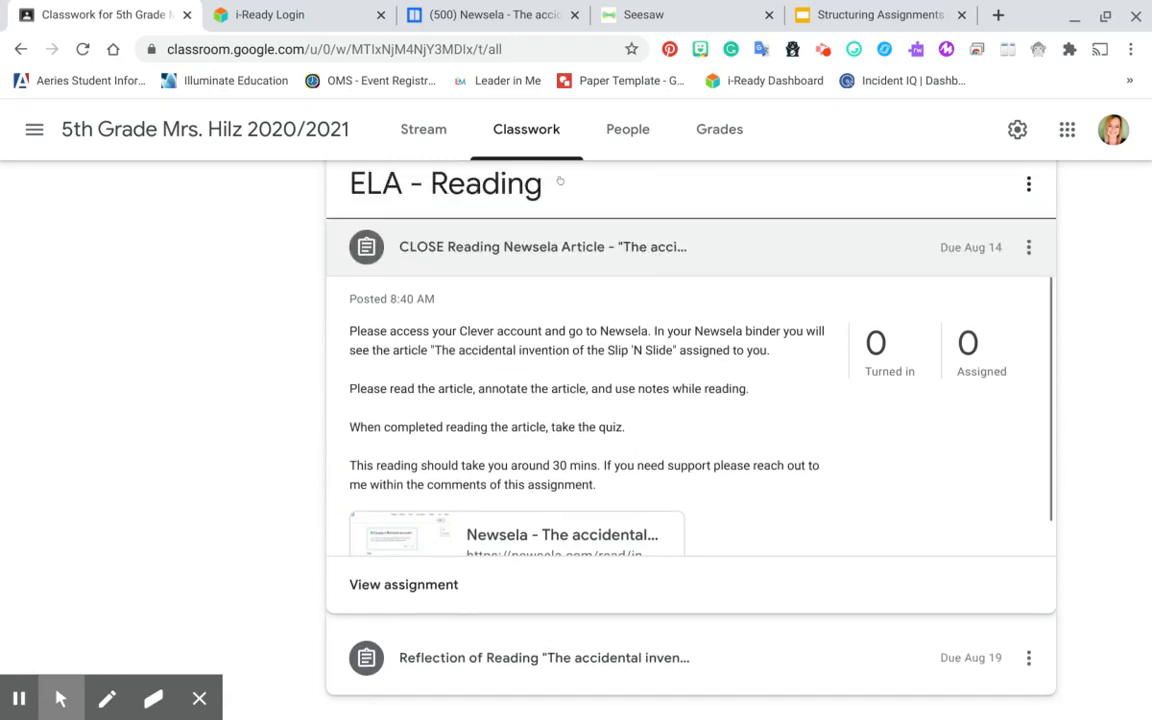
Collapse the CLOSE Reading Newsela Article assignment's details and look over the topics and assignments on the Classwork page
click(619, 238)
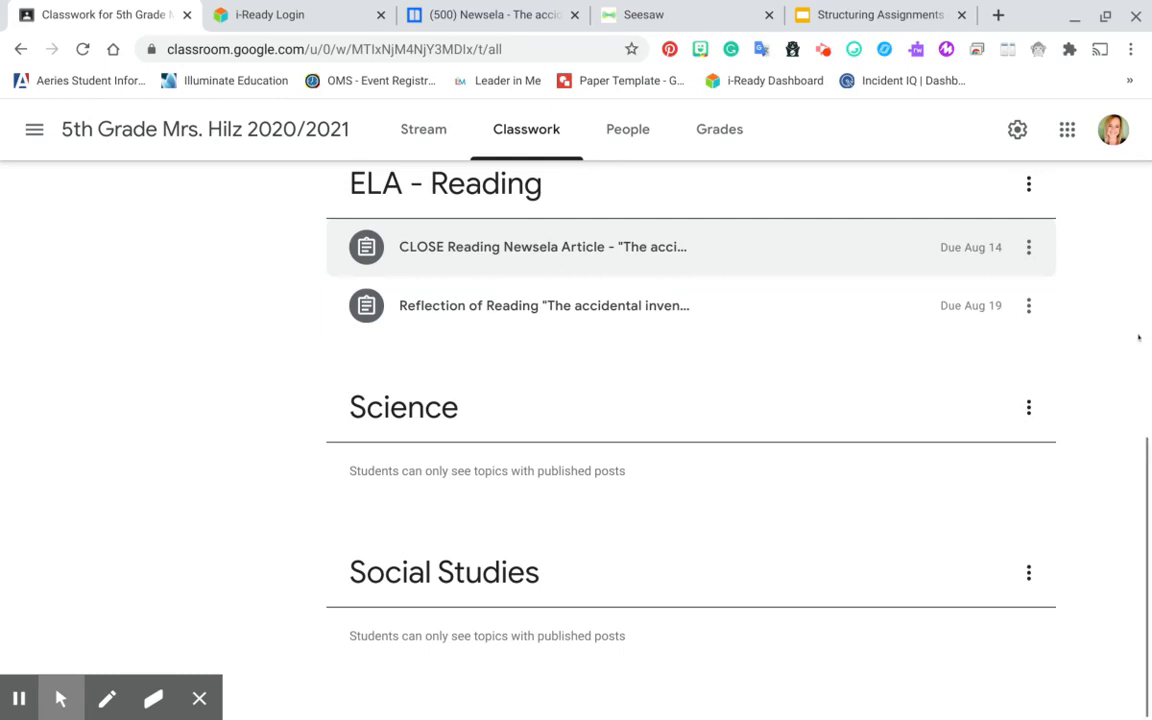
scroll(170, 324, up, 10)
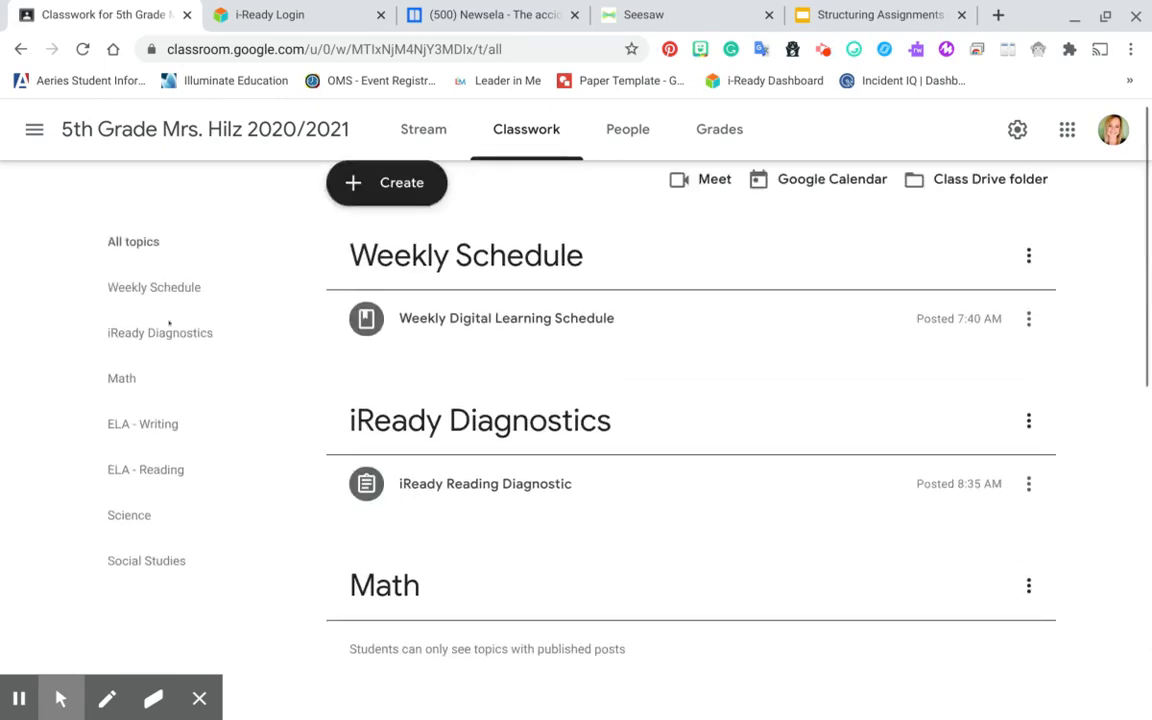
scroll(170, 322, down, 5)
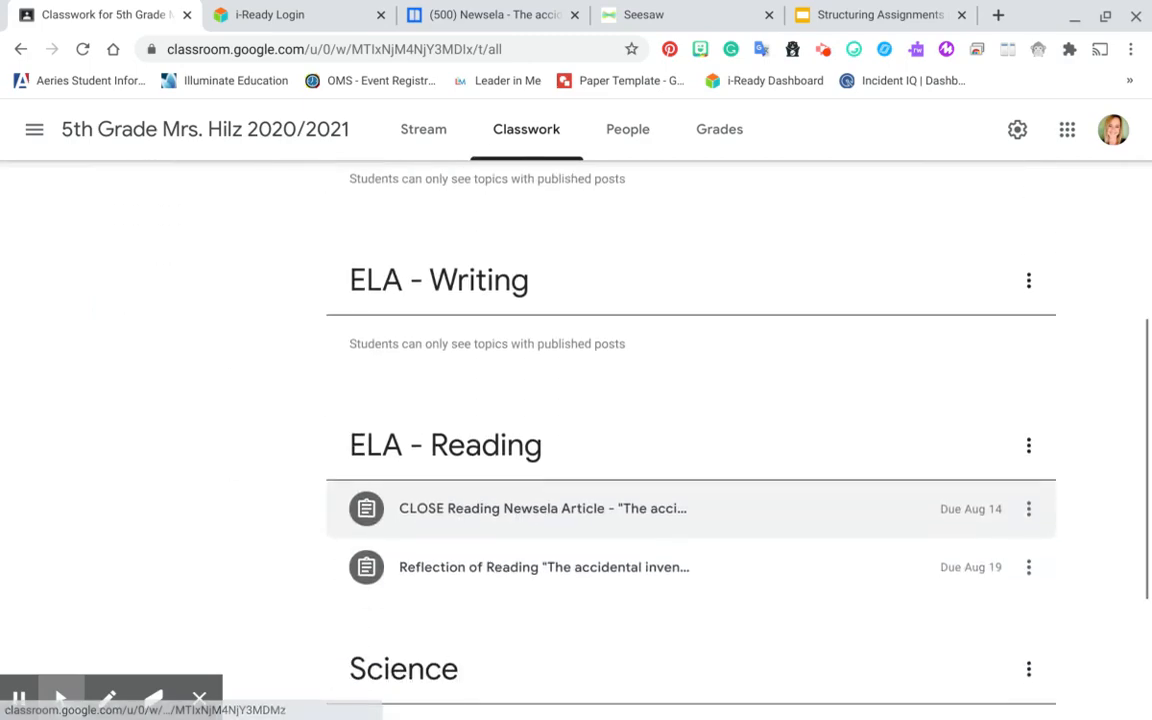